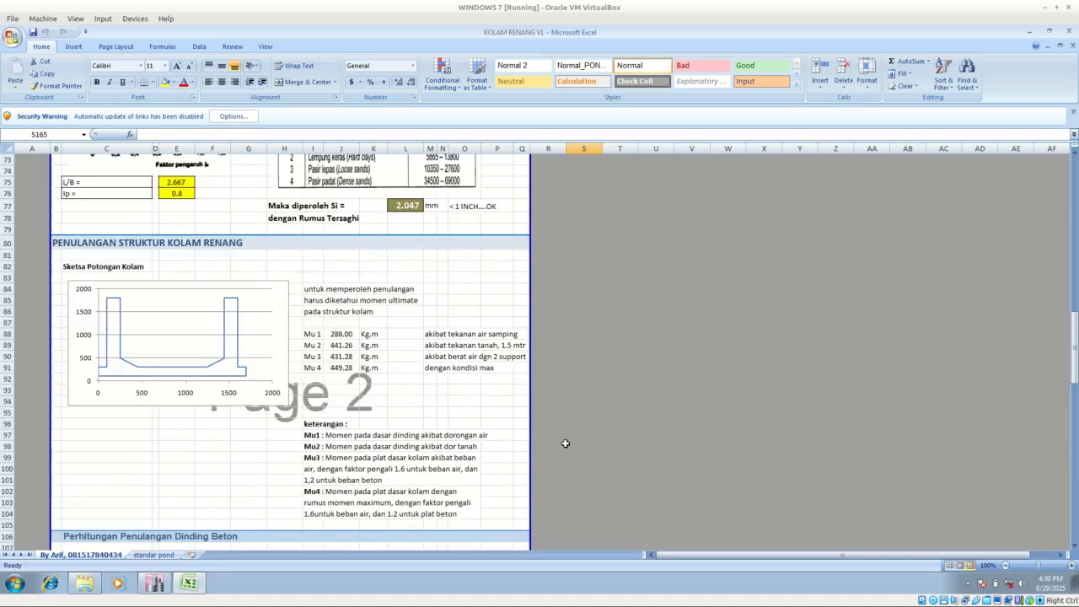
Step: Review the KOLAM RENANG V1 workbook from the pool input data through the wall and base plate reinforcement calculations to the final section sketch
{"action": "scroll", "coordinate": [565, 444], "scroll_direction": "up", "scroll_amount": 16}
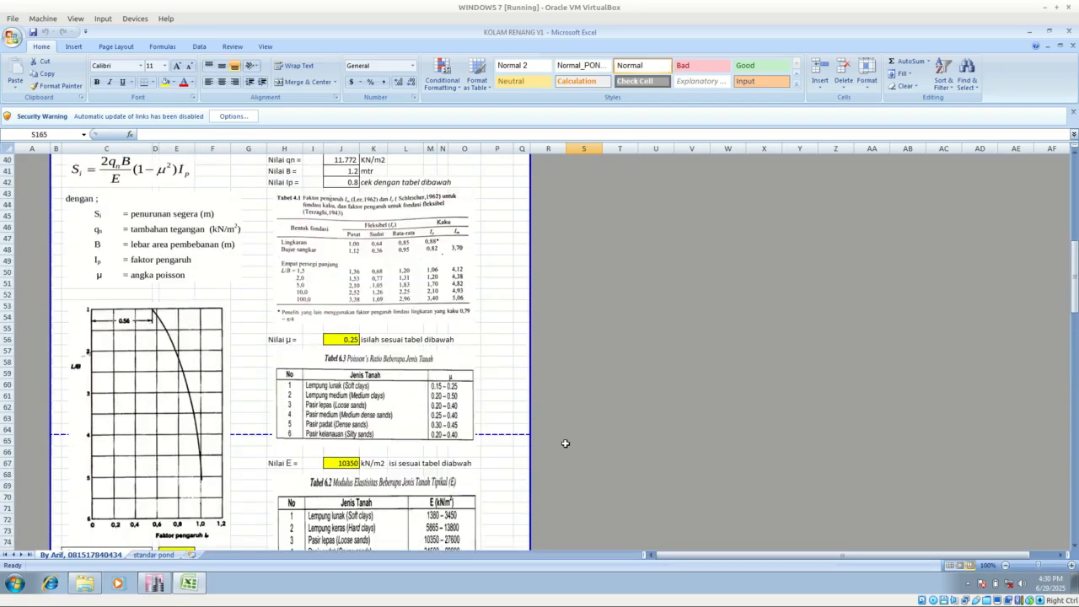
{"action": "scroll", "coordinate": [565, 443], "scroll_direction": "up", "scroll_amount": 8}
{"action": "scroll", "coordinate": [565, 442], "scroll_direction": "down", "scroll_amount": 8}
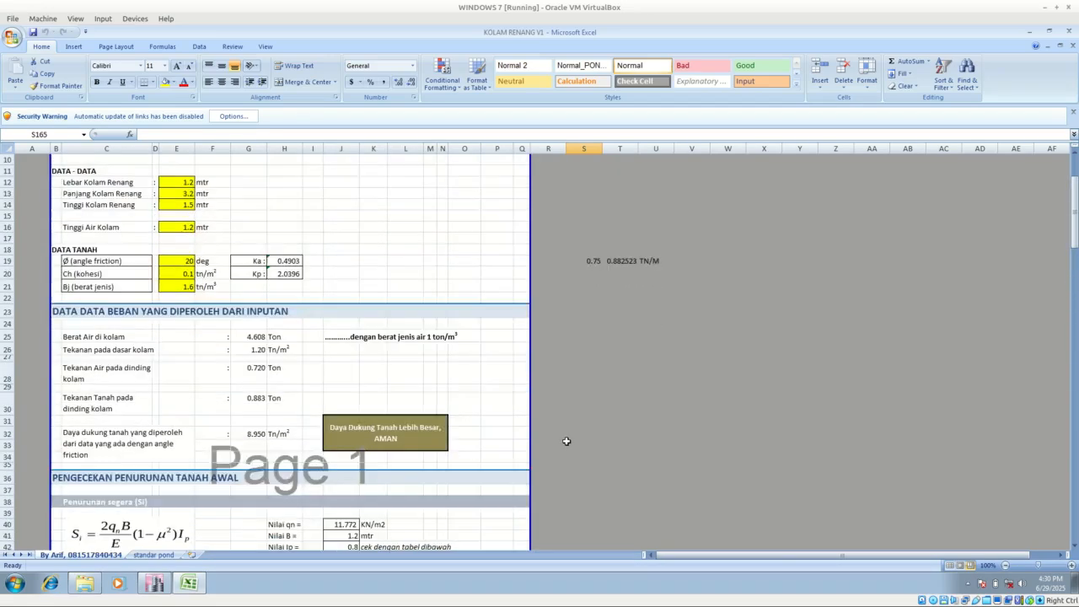
{"action": "scroll", "coordinate": [566, 440], "scroll_direction": "down", "scroll_amount": 3}
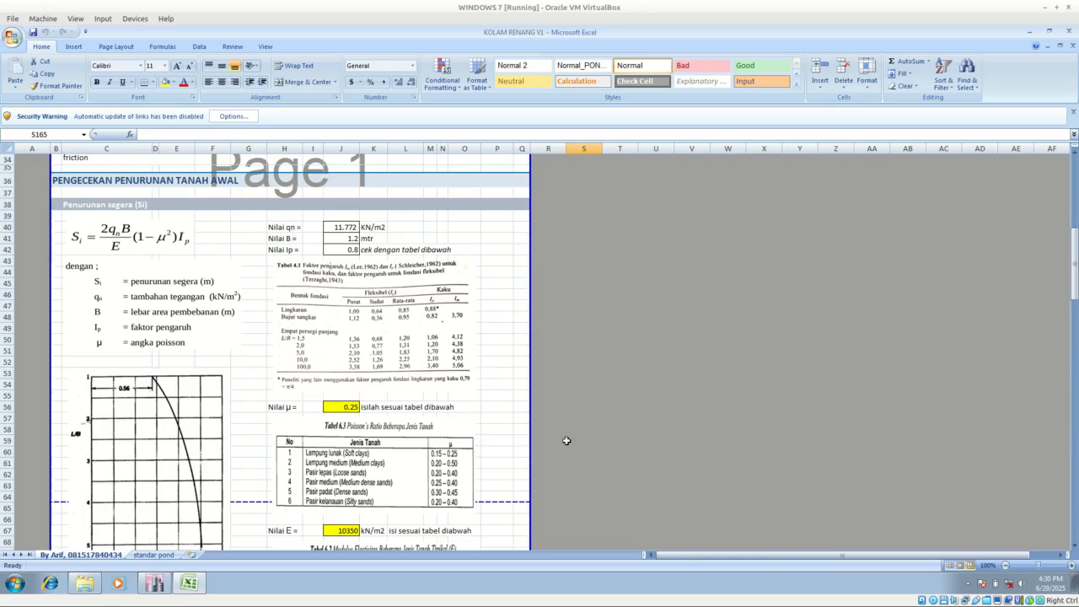
{"action": "scroll", "coordinate": [566, 440], "scroll_direction": "down", "scroll_amount": 15}
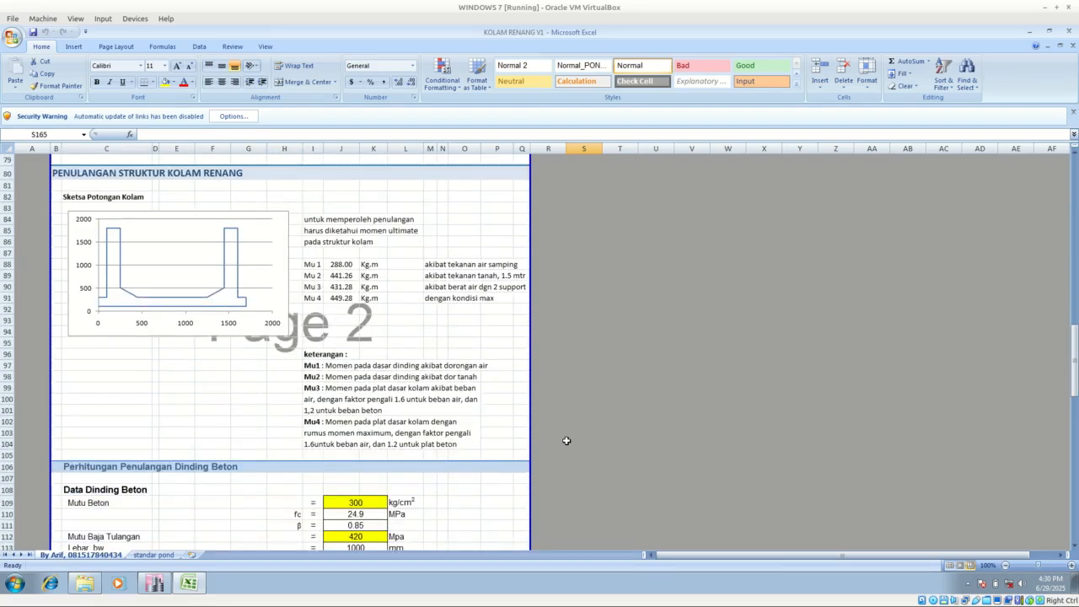
{"action": "scroll", "coordinate": [566, 440], "scroll_direction": "down", "scroll_amount": 19}
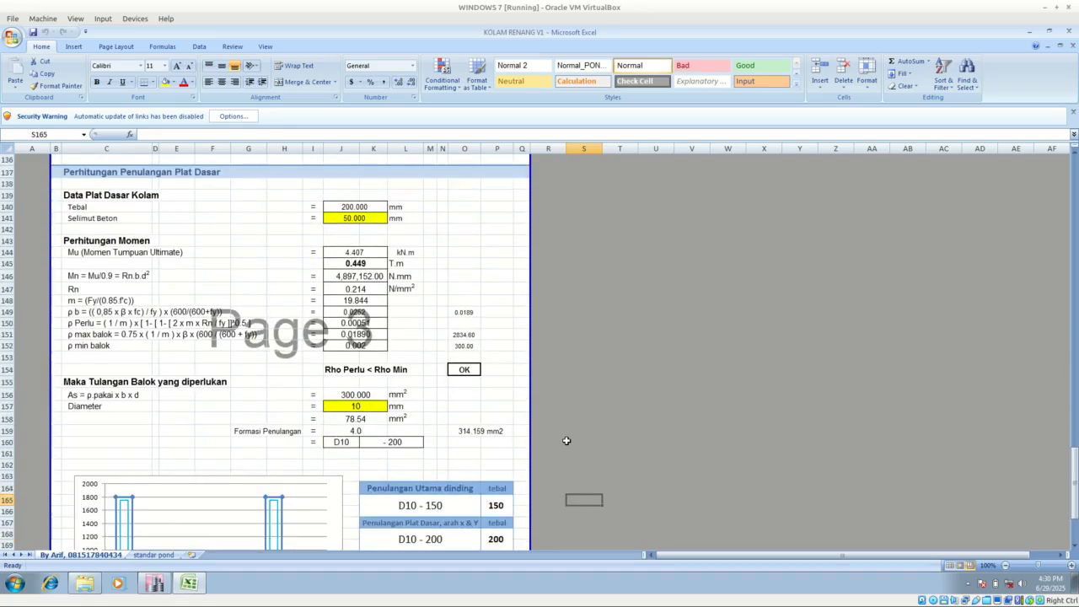
{"action": "scroll", "coordinate": [566, 440], "scroll_direction": "down", "scroll_amount": 6}
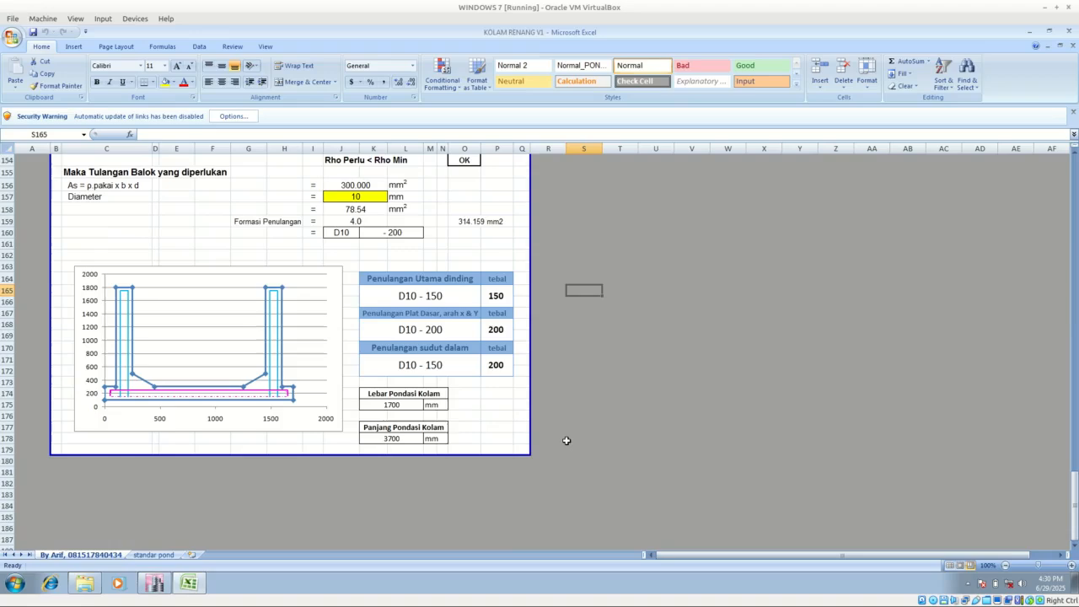
Step: Switch to ETABS and view the wall and base slab model from a different angle in the 3-D view
{"action": "key", "text": "alt+Tab"}
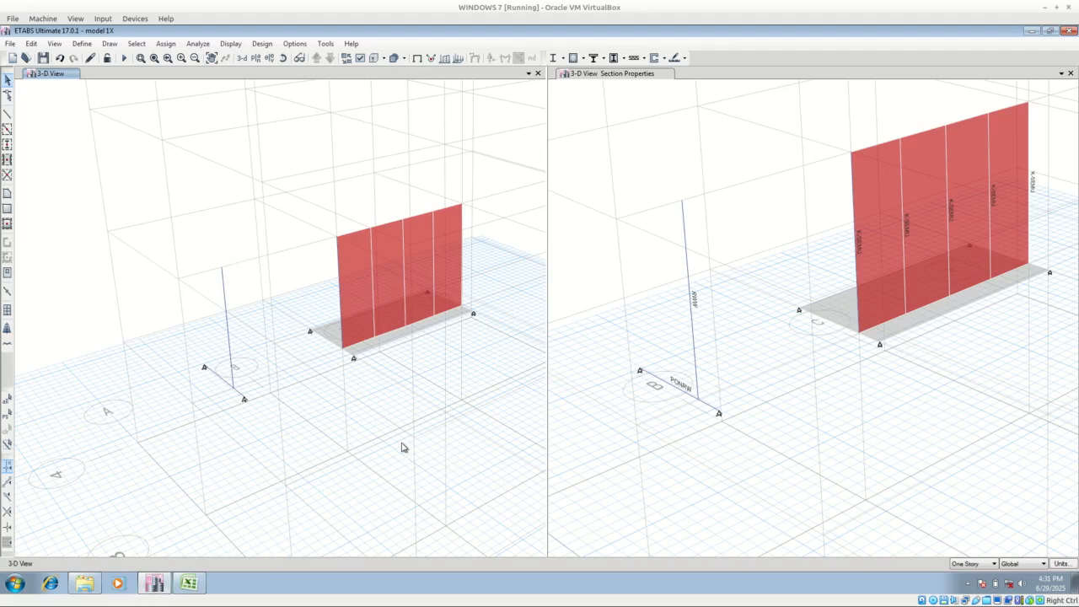
{"action": "middle_click_drag", "start_coordinate": [388, 416], "coordinate": [181, 410]}
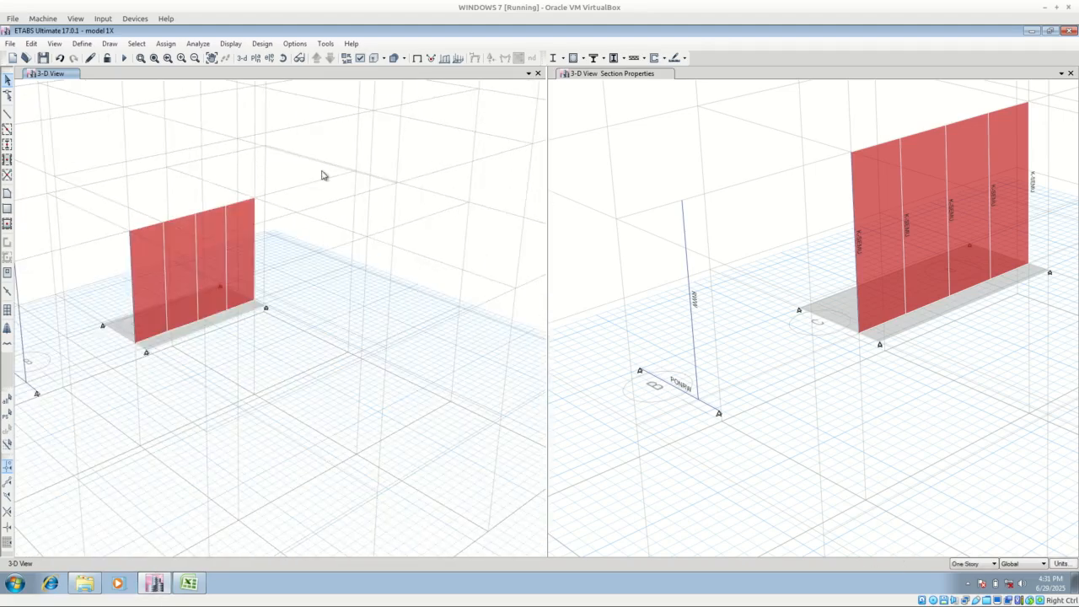
{"action": "left_click", "coordinate": [282, 58]}
{"action": "left_click_drag", "start_coordinate": [226, 396], "coordinate": [223, 430]}
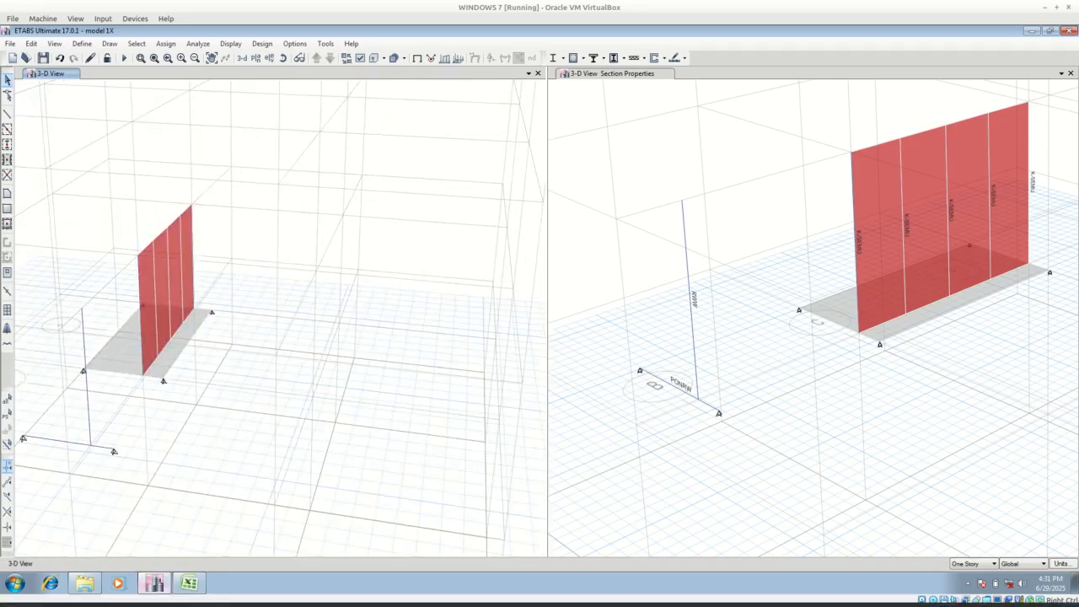
Step: Switch to Excel and look up the pool's width, length and height in the input data of the workbook
{"action": "left_click", "coordinate": [189, 583]}
{"action": "scroll", "coordinate": [905, 416], "scroll_direction": "up", "scroll_amount": 4}
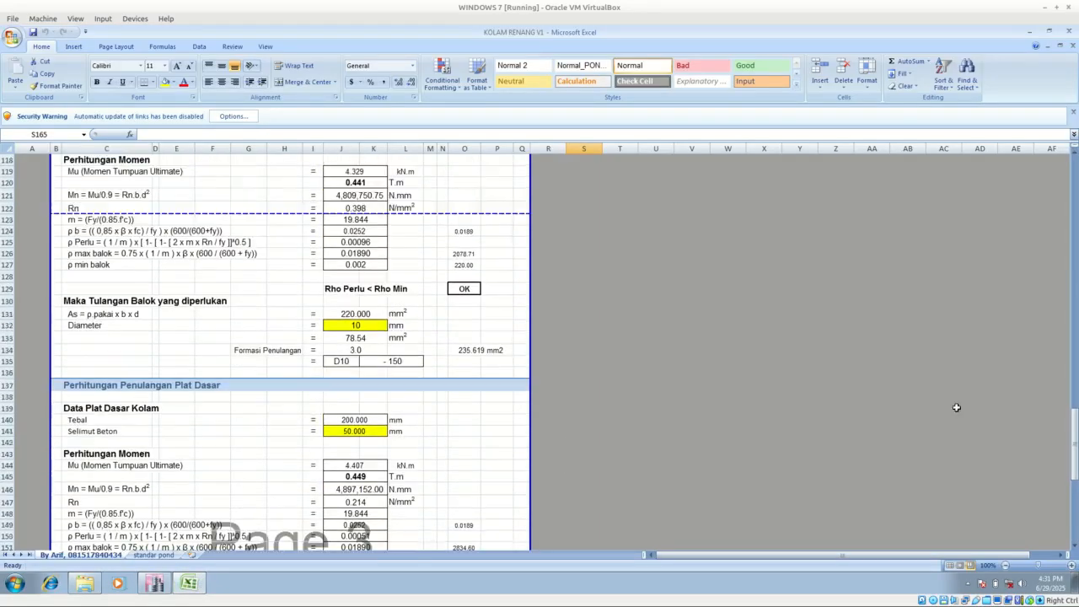
{"action": "left_click_drag", "start_coordinate": [1076, 444], "coordinate": [1071, 194]}
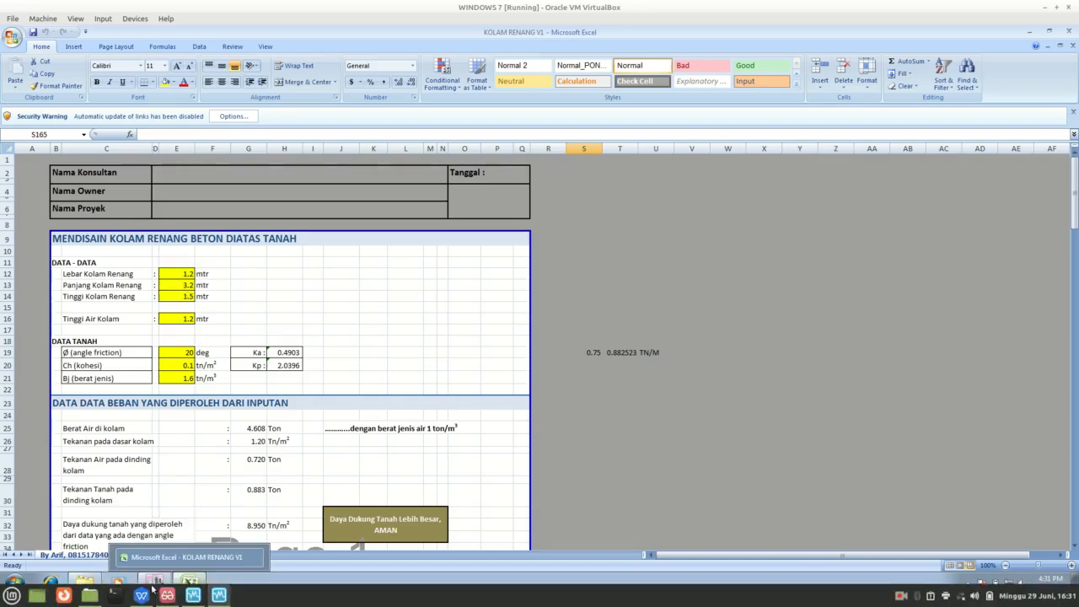
Step: Switch to ETABS and check the geometry of the K-SEMU column at the near end of the wall
{"action": "left_click", "coordinate": [160, 584]}
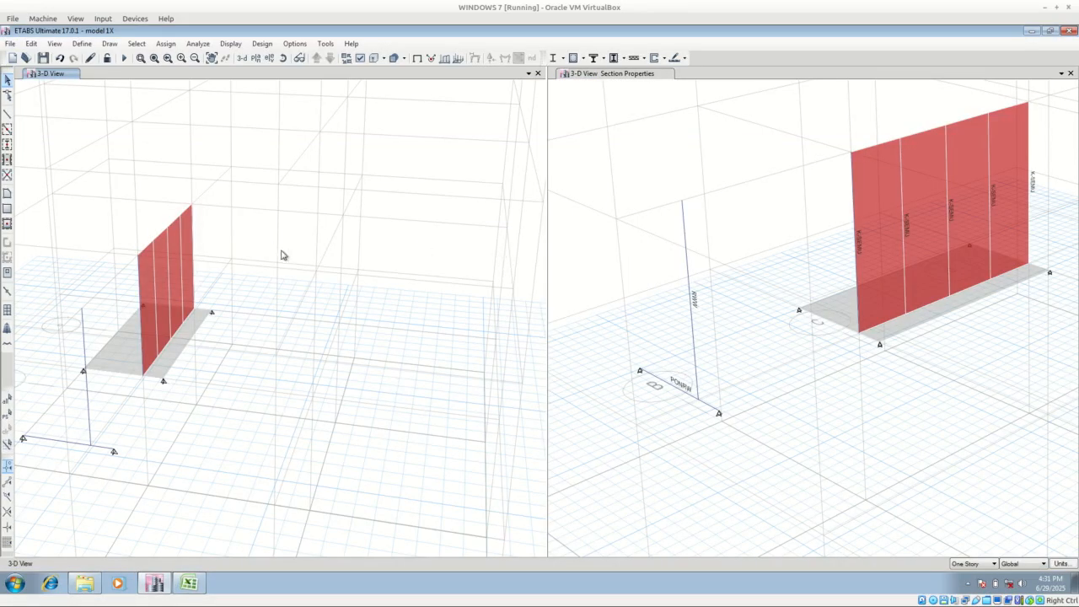
{"action": "right_click", "coordinate": [140, 280]}
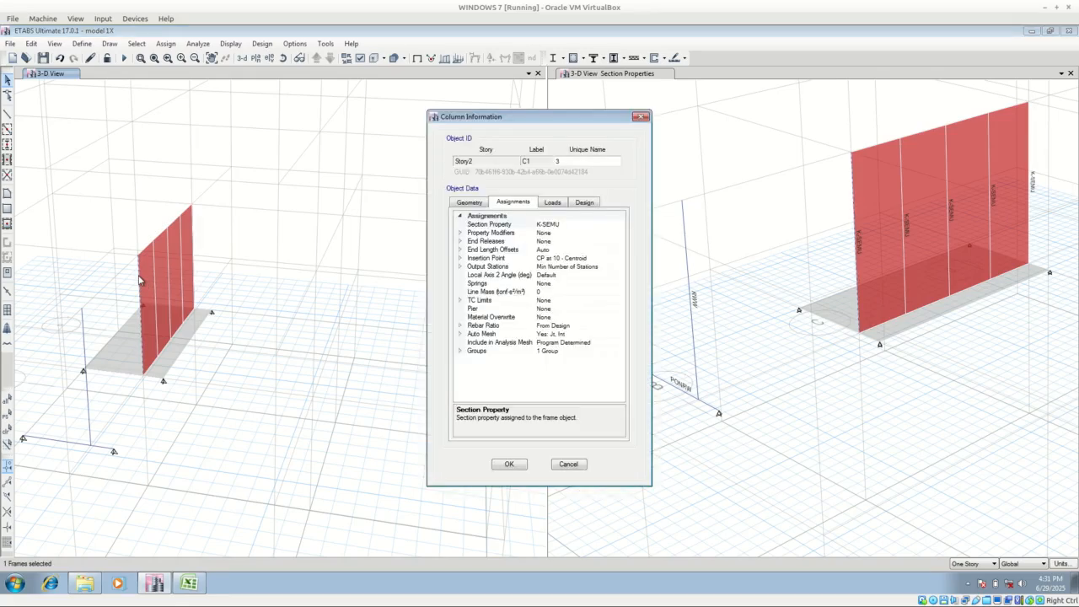
{"action": "left_click", "coordinate": [477, 204]}
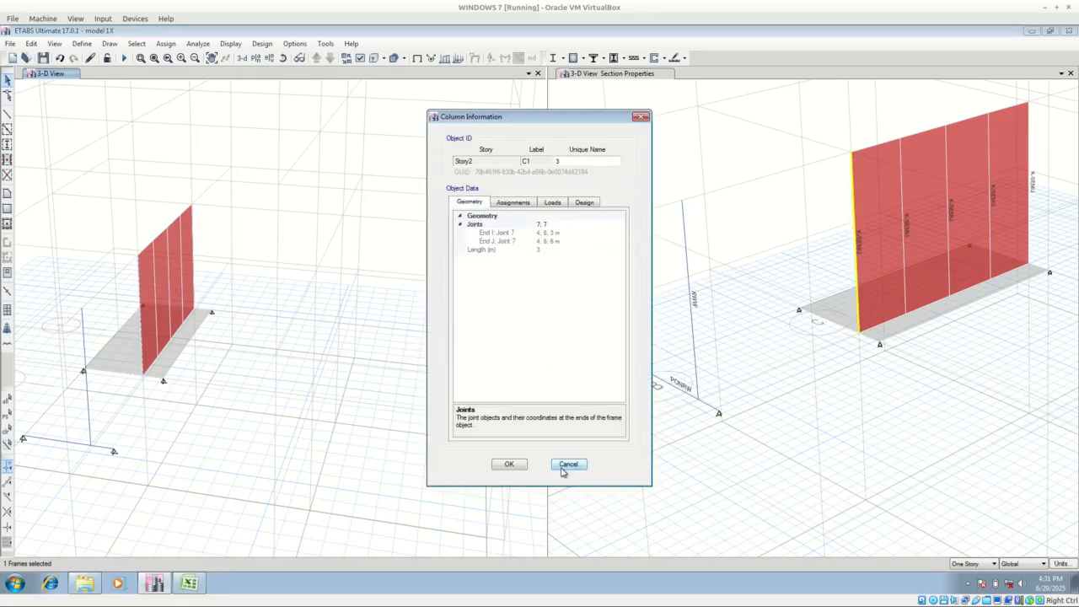
{"action": "left_click", "coordinate": [509, 465]}
Step: Compare the ETABS wall model with the pool height entered in the Excel input data
{"action": "left_click", "coordinate": [189, 583]}
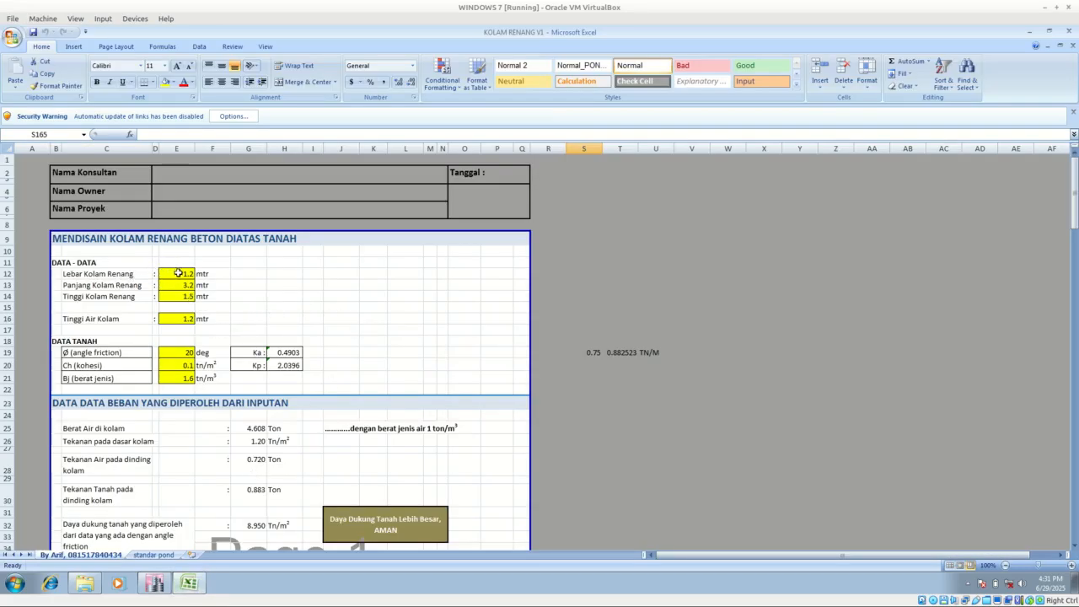
{"action": "left_click", "coordinate": [153, 583]}
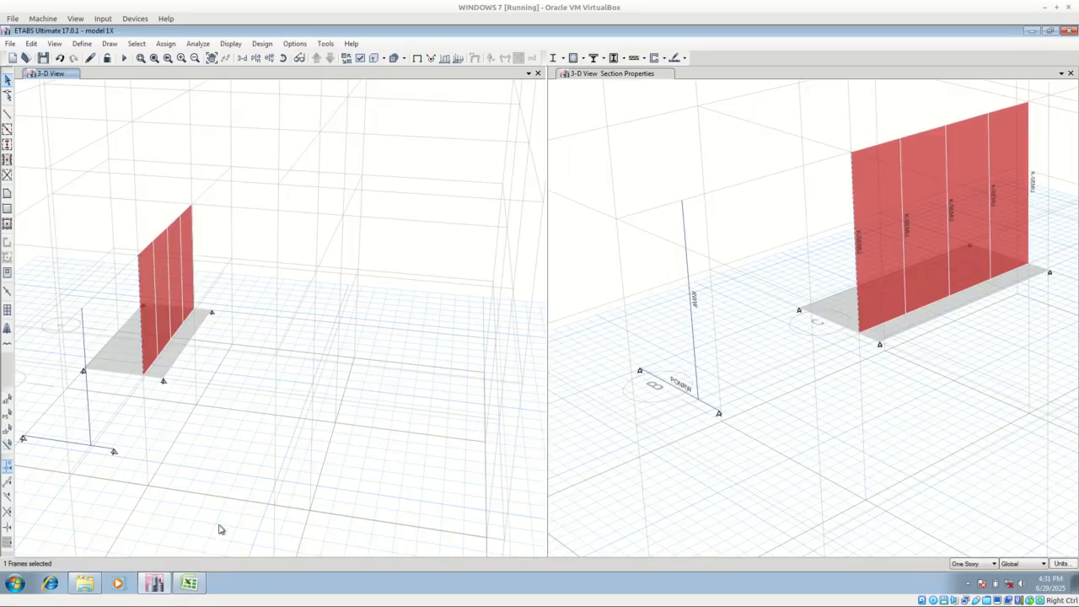
{"action": "left_click", "coordinate": [189, 584]}
{"action": "left_click", "coordinate": [661, 270]}
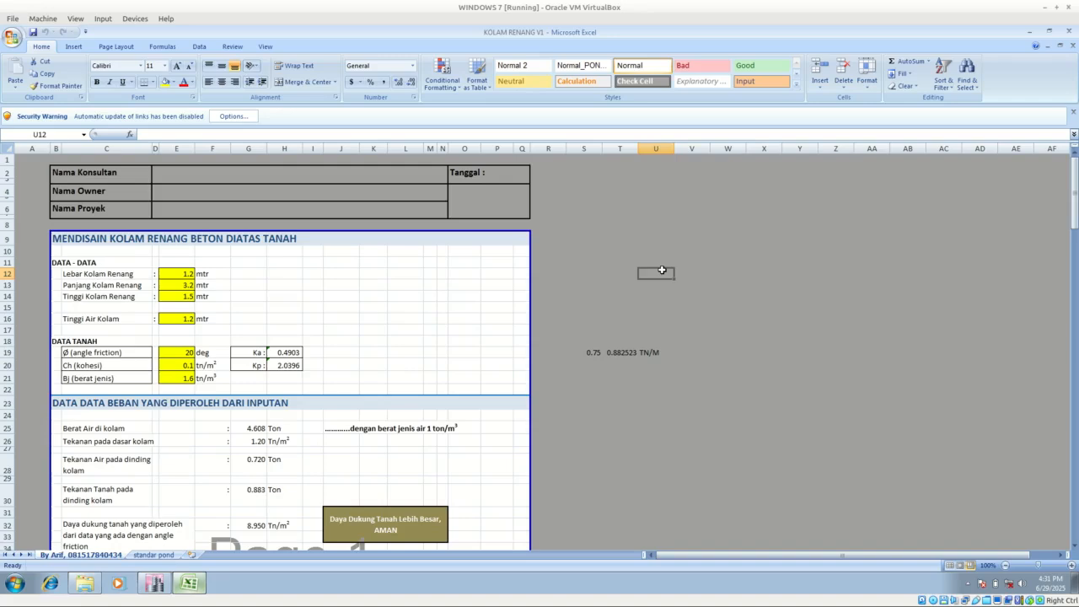
Step: Switch to ETABS and move the top joints of the wall and the separate upright frame by -1.5 m in Z
{"action": "left_click", "coordinate": [156, 583]}
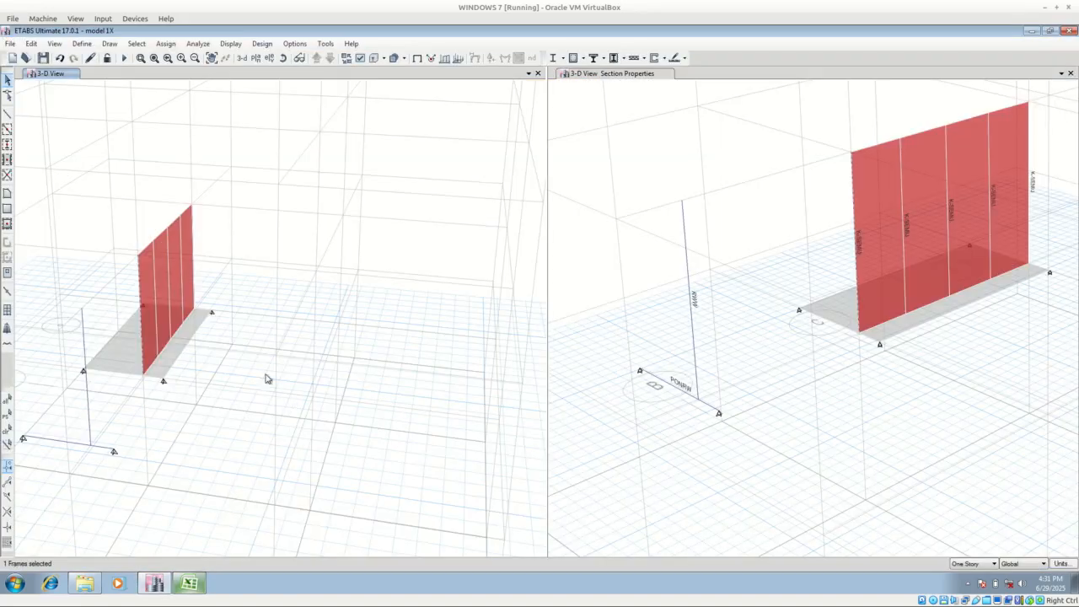
{"action": "left_click_drag", "start_coordinate": [110, 214], "coordinate": [244, 182]}
{"action": "left_click_drag", "start_coordinate": [98, 182], "coordinate": [265, 270]}
{"action": "left_click_drag", "start_coordinate": [57, 288], "coordinate": [105, 330]}
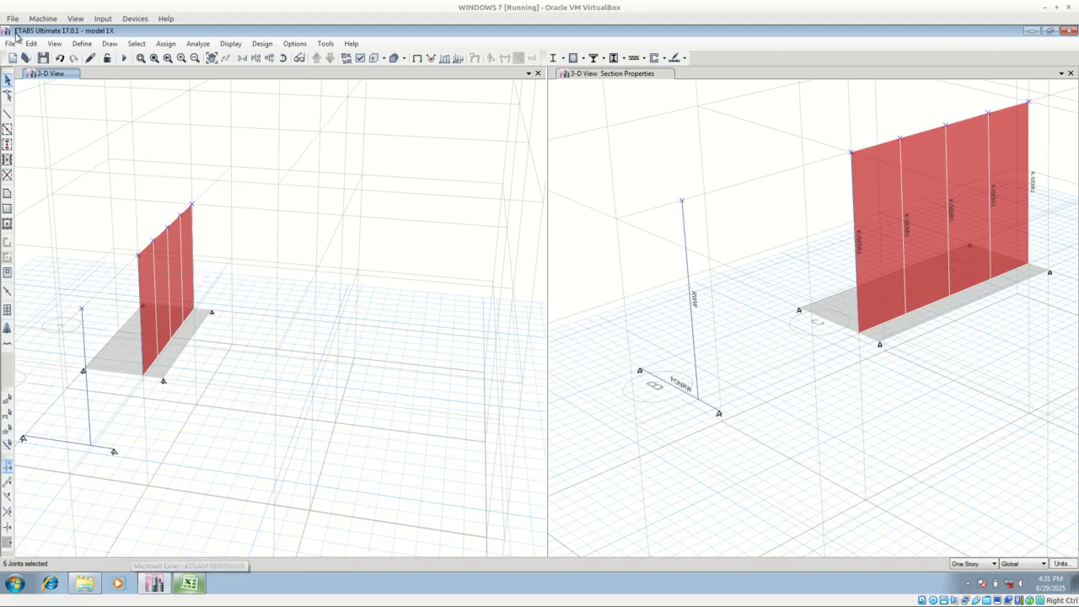
{"action": "left_click", "coordinate": [31, 44]}
{"action": "left_click", "coordinate": [97, 287]}
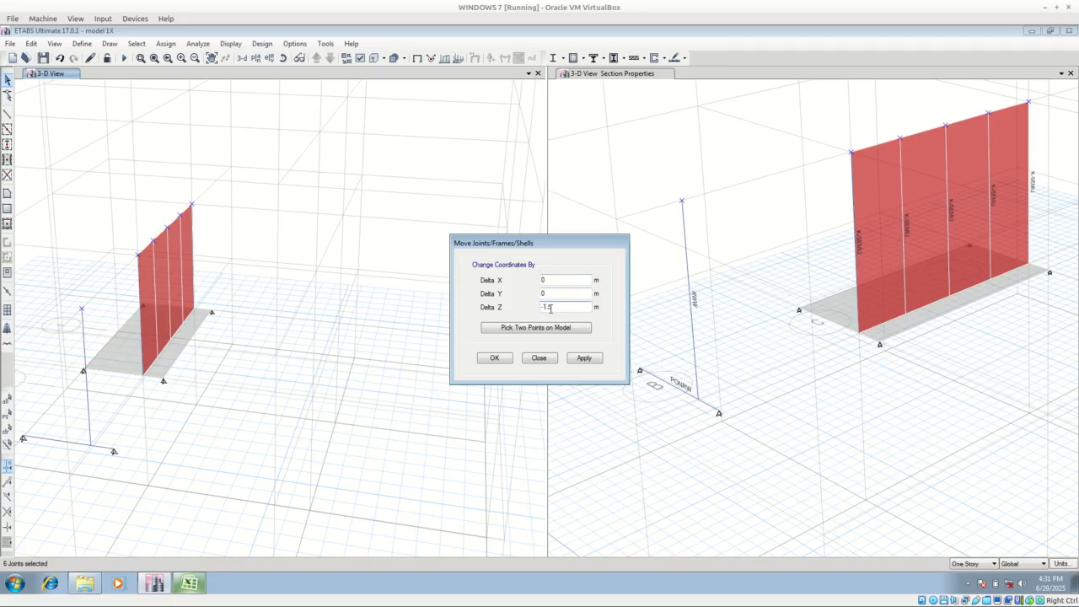
{"action": "left_click", "coordinate": [584, 358]}
{"action": "left_click", "coordinate": [538, 357]}
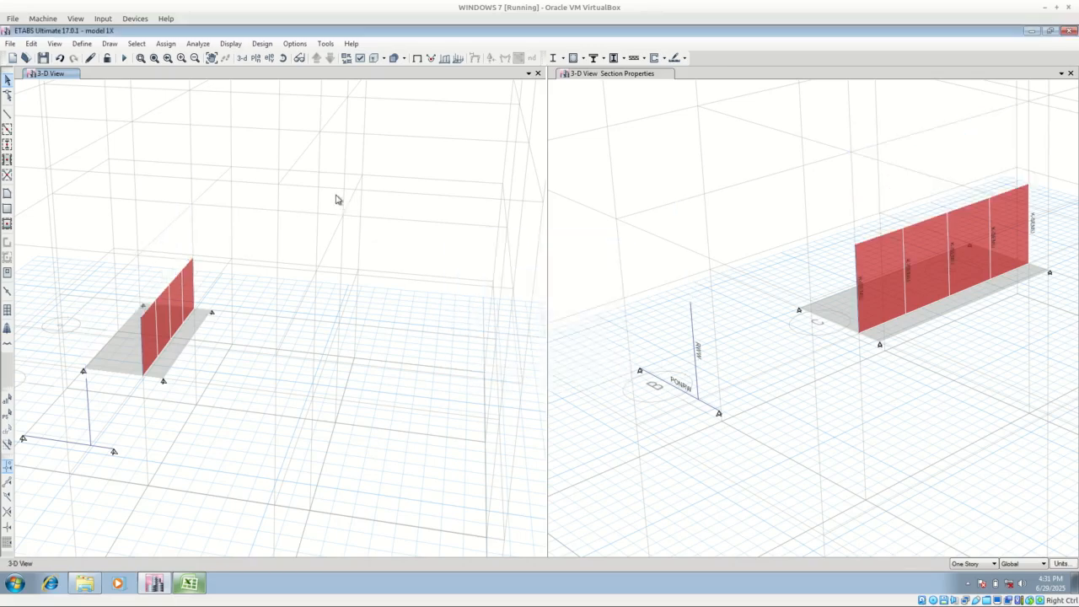
{"action": "left_click", "coordinate": [284, 57]}
{"action": "left_click_drag", "start_coordinate": [270, 279], "coordinate": [341, 320]}
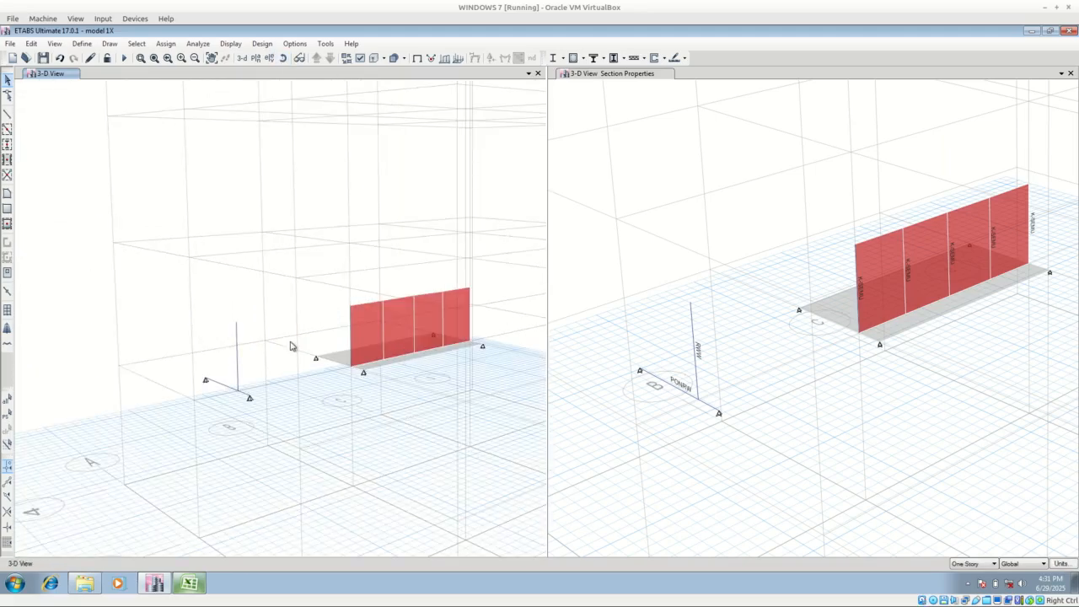
Step: Switch to Excel and review the wall reinforcement calculation, the pool section sketch and the foundation width and length
{"action": "left_click", "coordinate": [189, 594]}
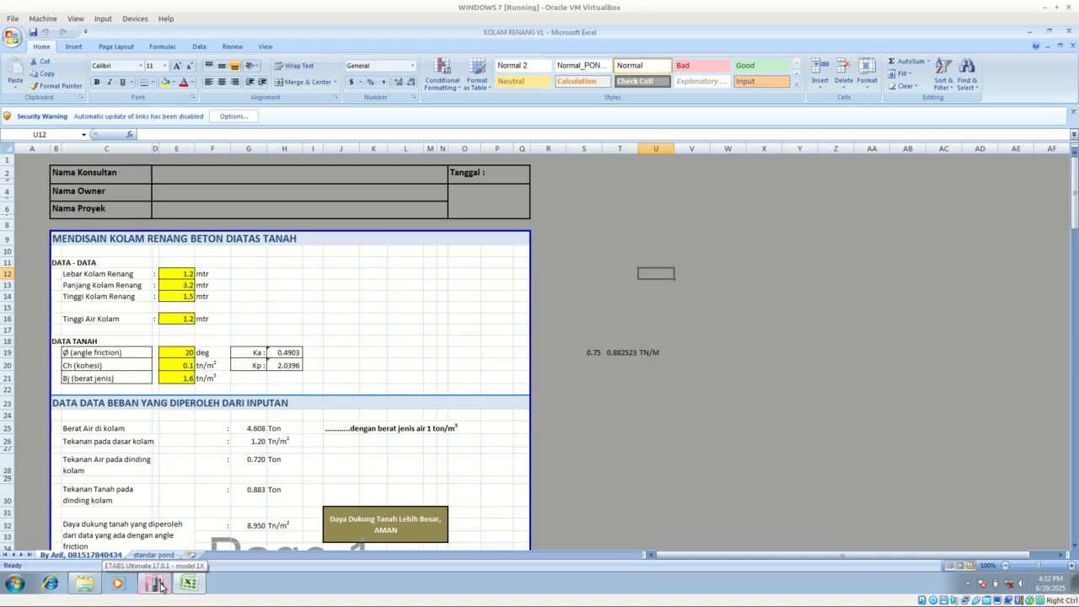
{"action": "scroll", "coordinate": [297, 404], "scroll_direction": "down", "scroll_amount": 20}
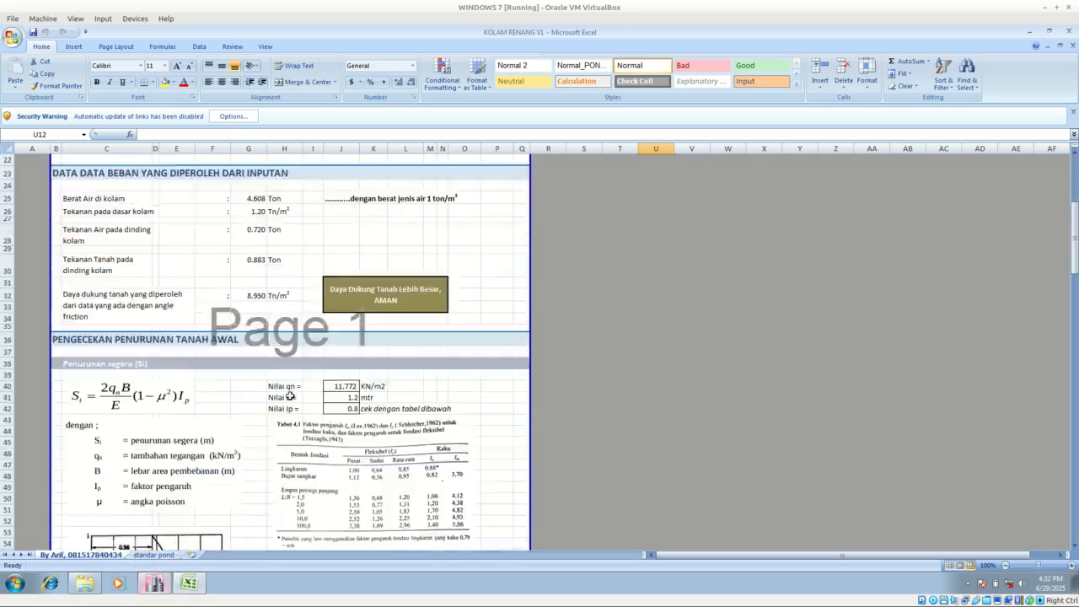
{"action": "scroll", "coordinate": [296, 405], "scroll_direction": "down", "scroll_amount": 20}
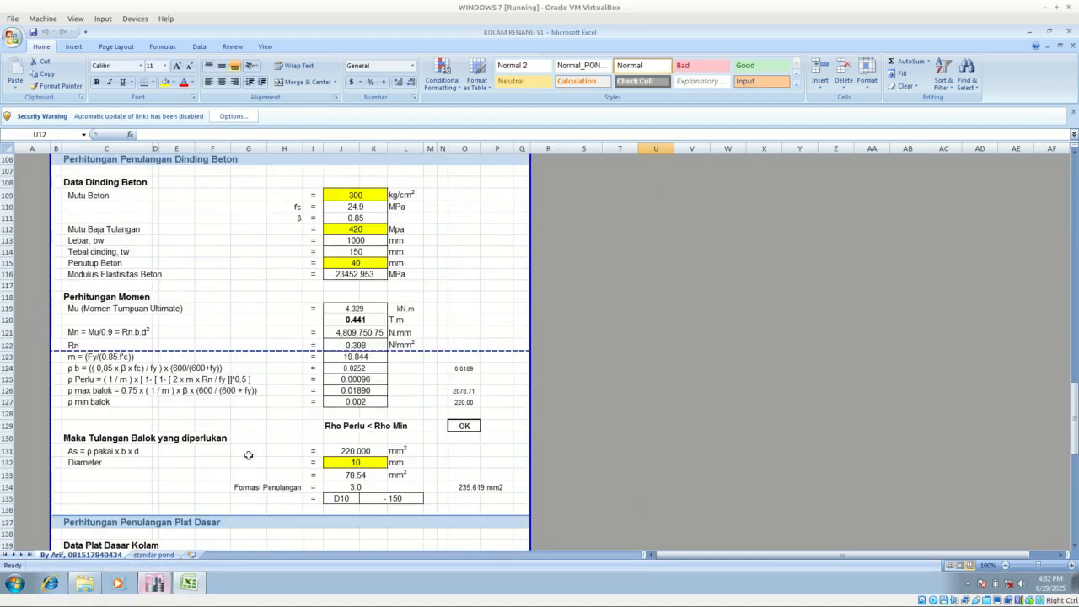
{"action": "scroll", "coordinate": [268, 455], "scroll_direction": "down", "scroll_amount": 5}
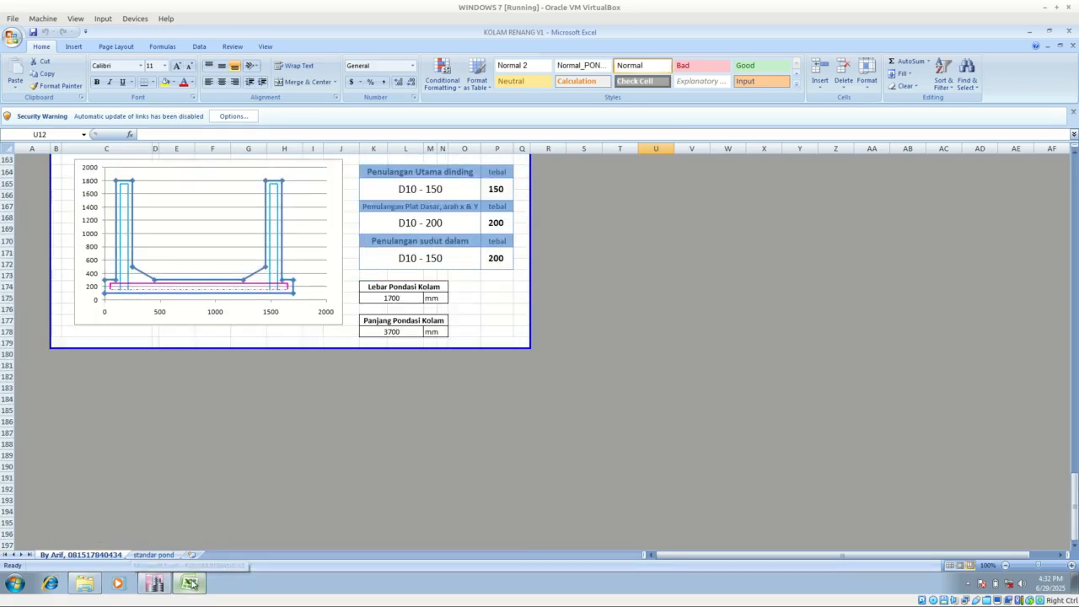
Step: Switch to ETABS and orbit the 3-D view to examine the base slab and the wall nearly end-on
{"action": "left_click", "coordinate": [155, 583]}
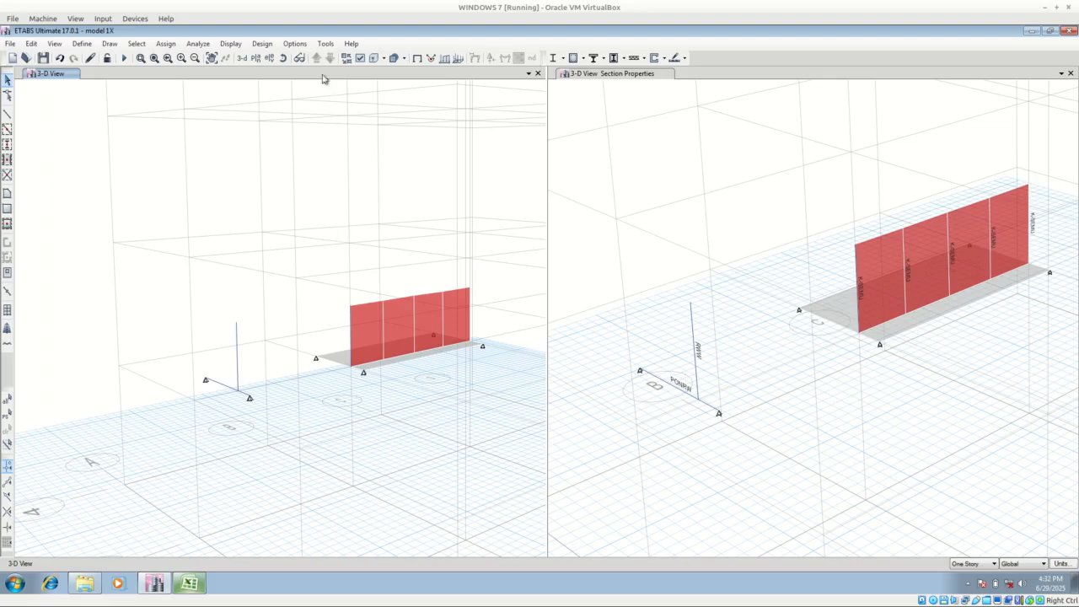
{"action": "left_click", "coordinate": [283, 57]}
{"action": "left_click_drag", "start_coordinate": [333, 412], "coordinate": [362, 385]}
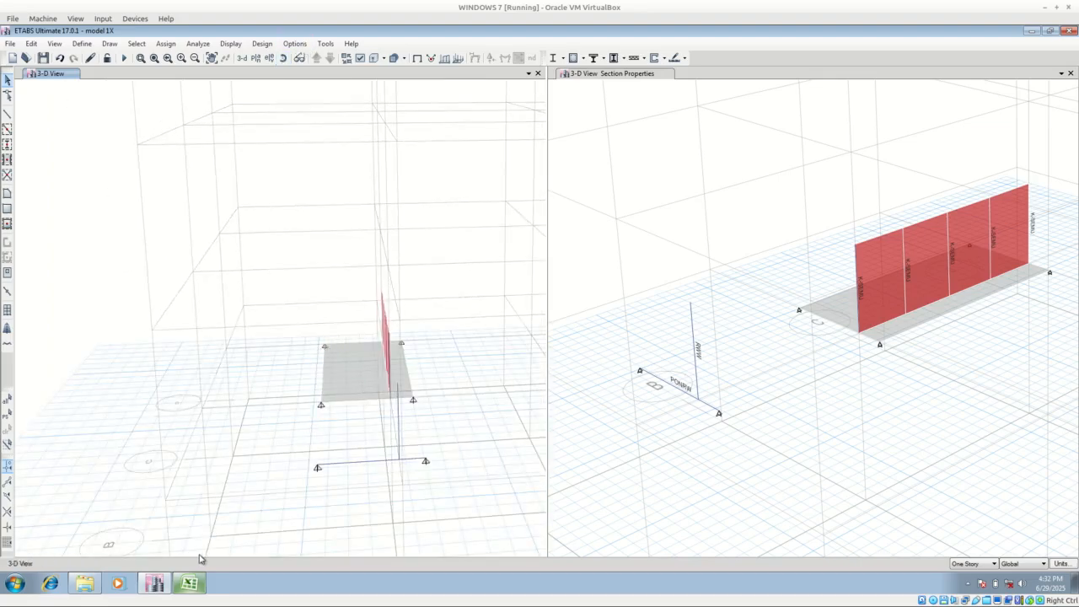
Step: Switch to Excel and check the pool dimensions, soil data and resulting loads near the start of the sheet
{"action": "left_click", "coordinate": [187, 584]}
{"action": "scroll", "coordinate": [250, 290], "scroll_direction": "up", "scroll_amount": 15}
{"action": "scroll", "coordinate": [250, 290], "scroll_direction": "up", "scroll_amount": 20}
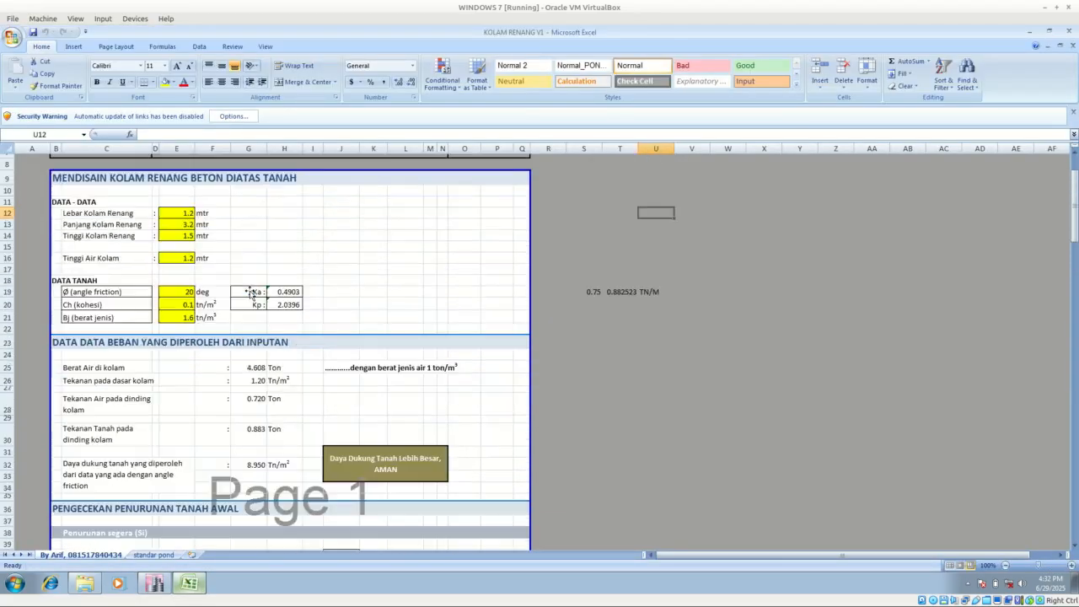
{"action": "scroll", "coordinate": [174, 206], "scroll_direction": "up", "scroll_amount": 1}
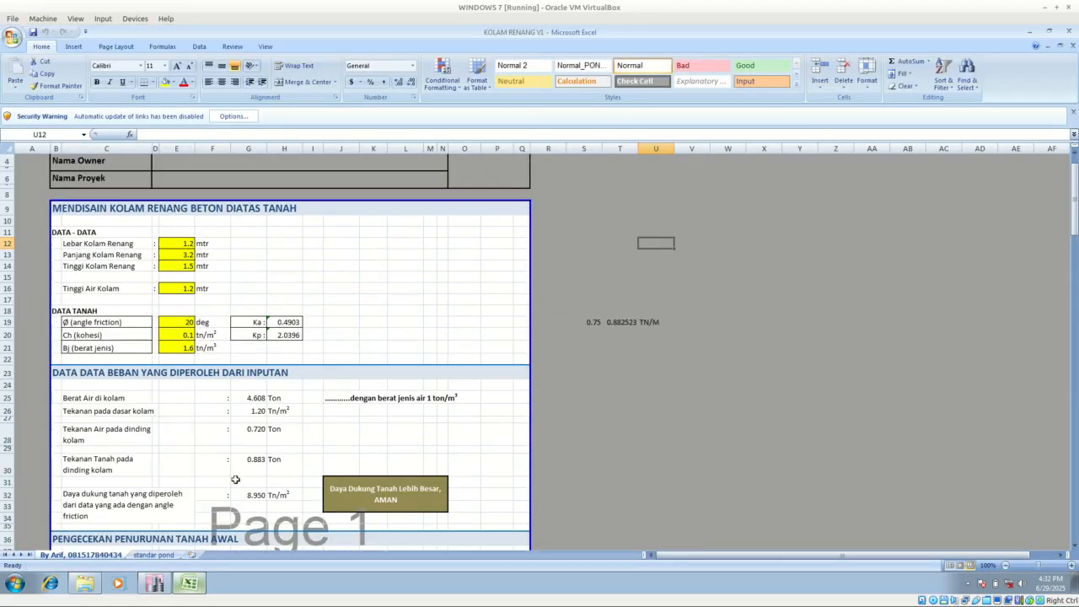
Step: Switch to ETABS and inspect the assignments and geometry of the POND slab beneath the wall
{"action": "left_click", "coordinate": [155, 584]}
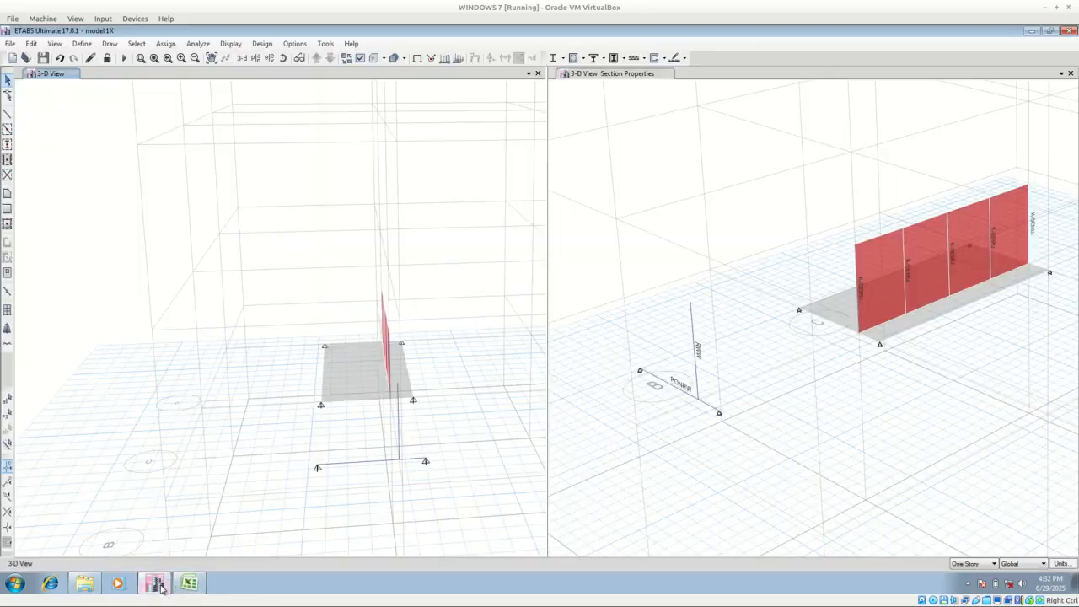
{"action": "left_click", "coordinate": [283, 58]}
{"action": "left_click_drag", "start_coordinate": [430, 452], "coordinate": [378, 452]}
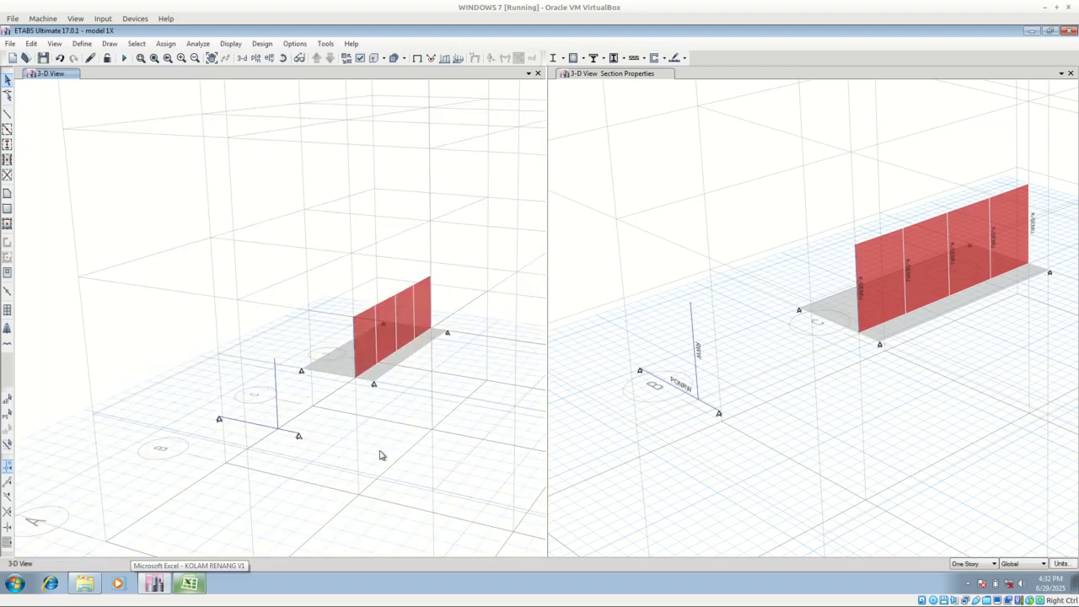
{"action": "scroll", "coordinate": [251, 388], "scroll_direction": "up", "scroll_amount": 2}
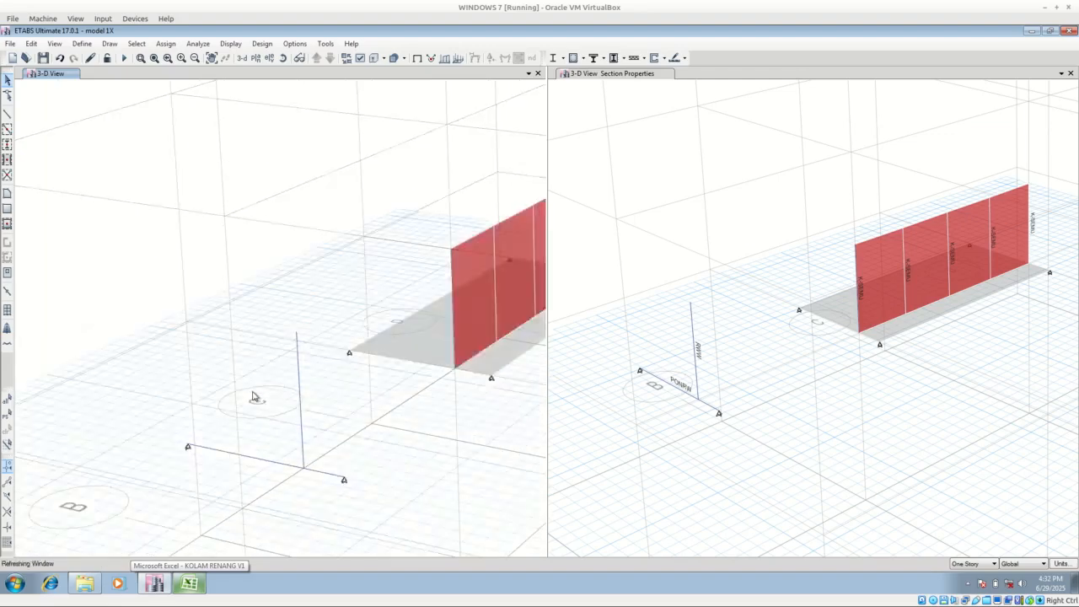
{"action": "left_click", "coordinate": [404, 368]}
{"action": "right_click", "coordinate": [404, 368]}
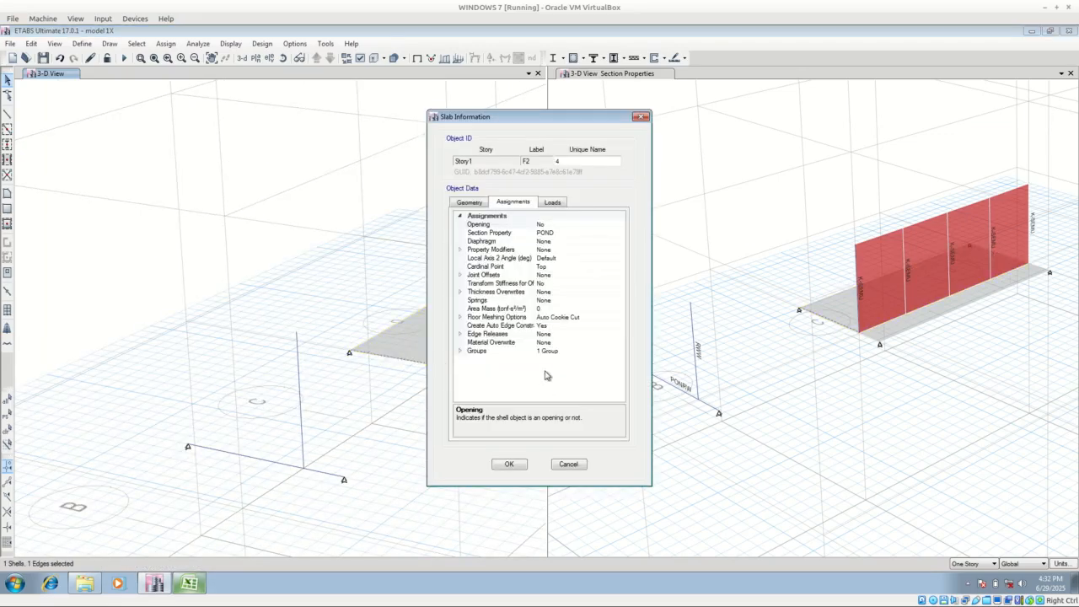
{"action": "left_click", "coordinate": [470, 203]}
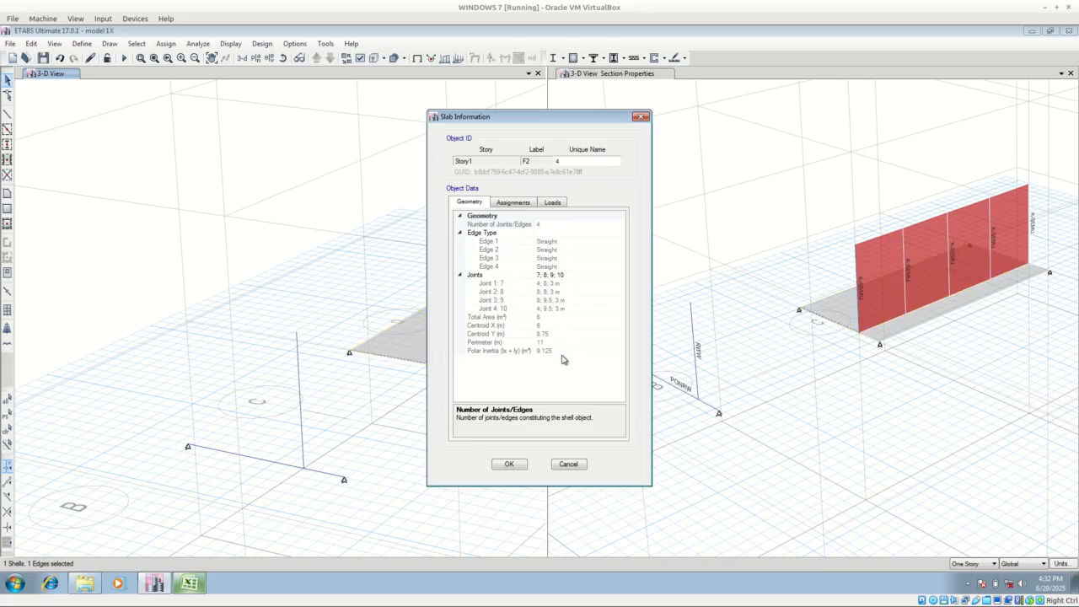
Step: Inspect the assignments and joint coordinates of the slab beneath the wall
{"action": "left_click", "coordinate": [523, 204]}
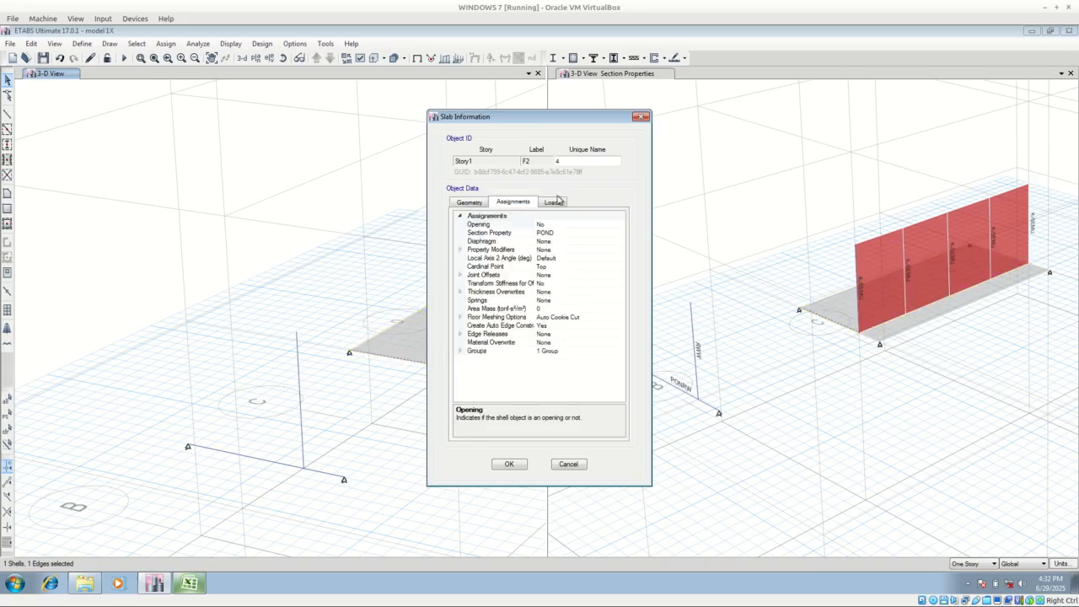
{"action": "left_click", "coordinate": [462, 204]}
{"action": "key", "text": "Escape"}
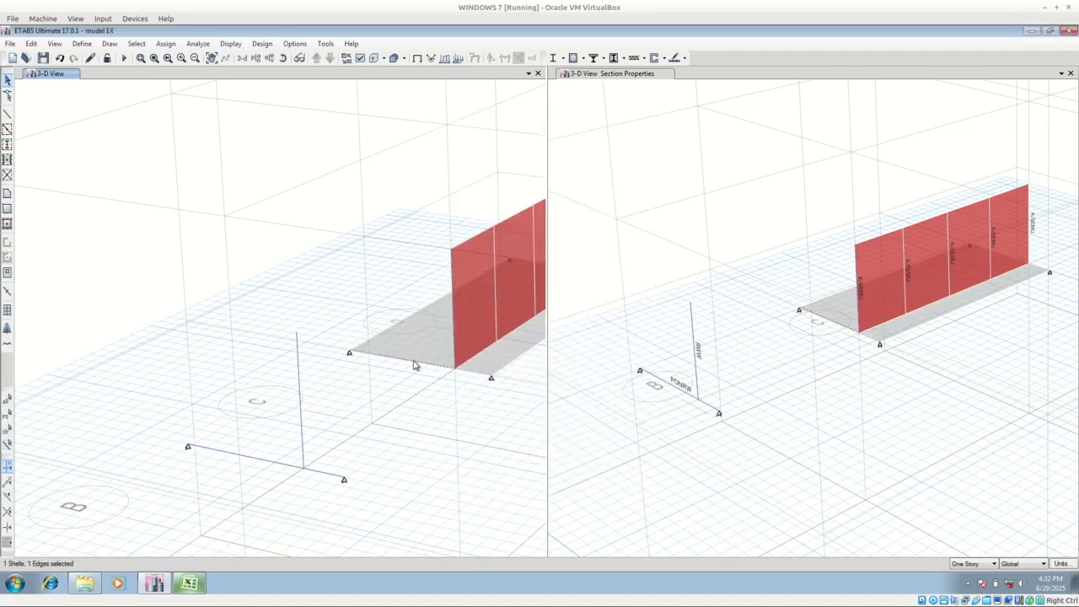
{"action": "right_click", "coordinate": [414, 364]}
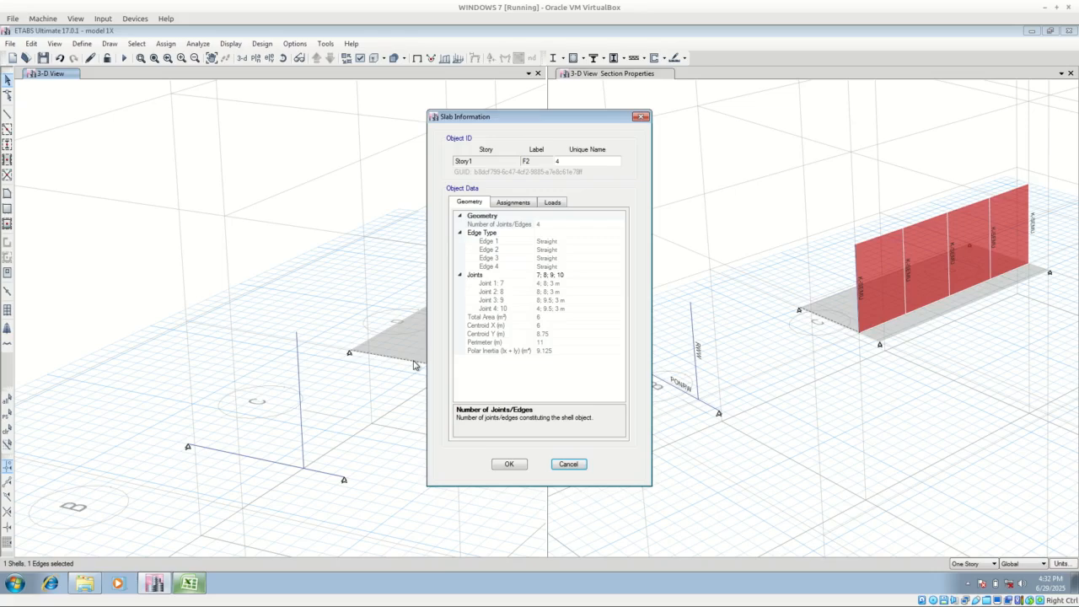
{"action": "key", "text": "Escape"}
Step: Inspect the joint coordinates and length of the separate base beam beneath the vertical frame member
{"action": "key", "text": "Escape"}
{"action": "left_click", "coordinate": [271, 464]}
{"action": "right_click", "coordinate": [271, 463]}
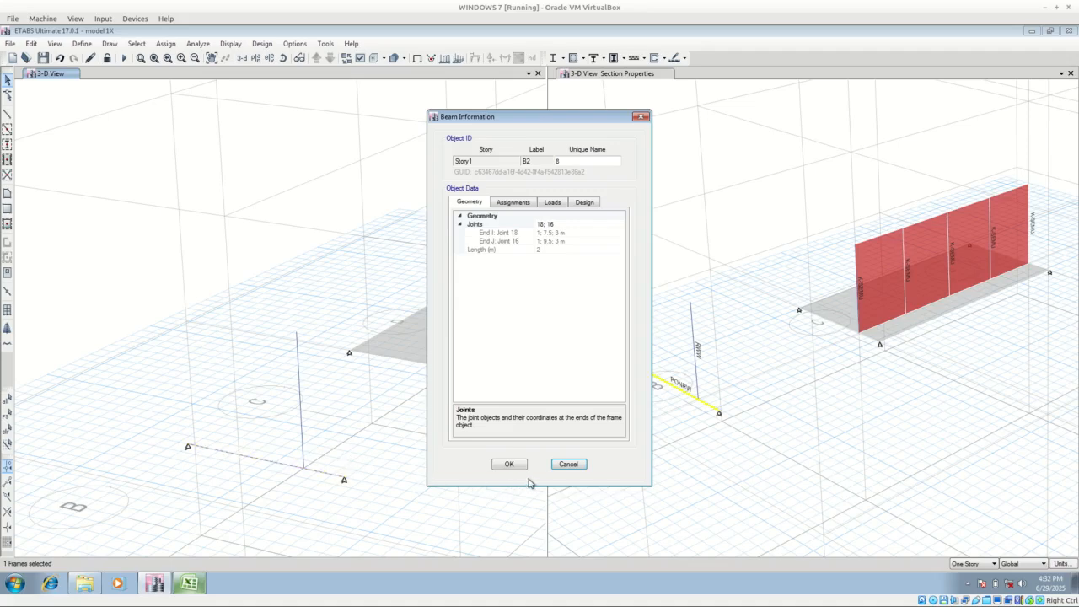
{"action": "left_click", "coordinate": [568, 468]}
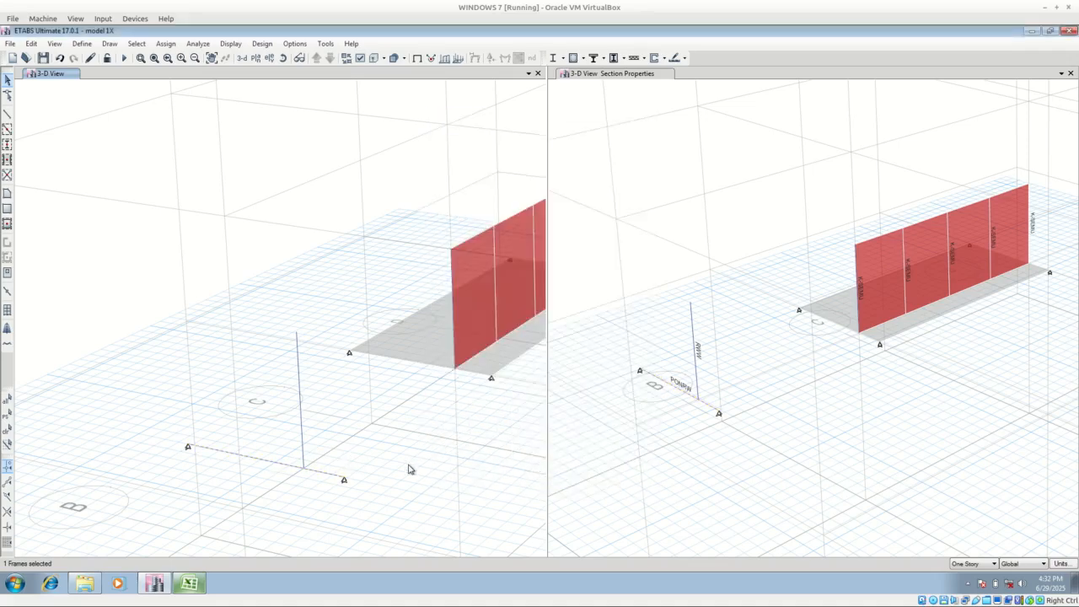
{"action": "left_click", "coordinate": [326, 477]}
Step: Switch to Excel and calculate =1.5-0.6 in cell U15 beside the pool data
{"action": "left_click", "coordinate": [189, 583]}
{"action": "left_click", "coordinate": [644, 272]}
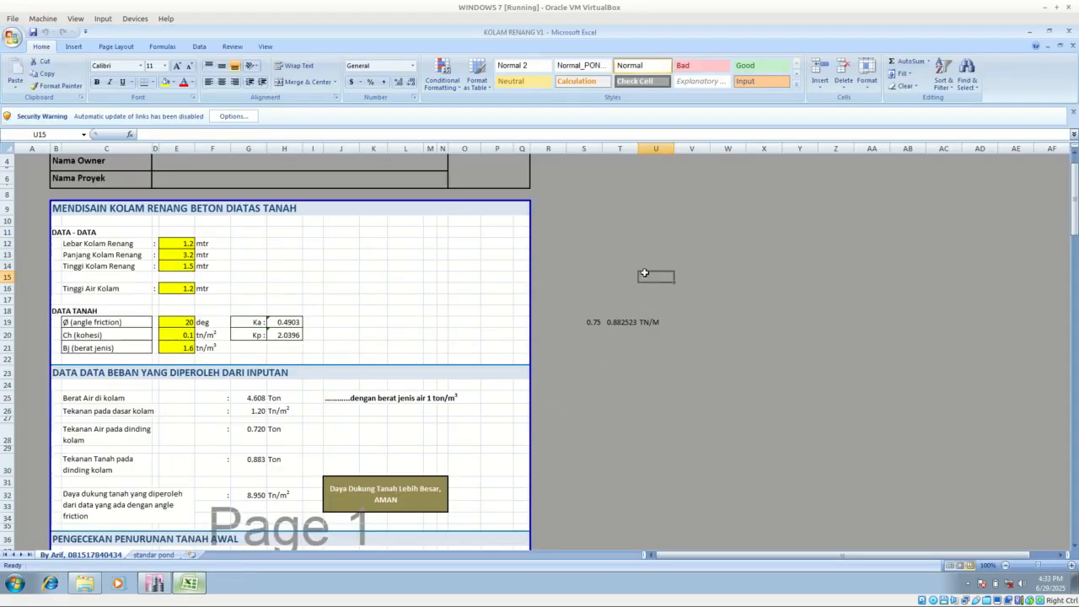
{"action": "type", "text": "=1.5"}
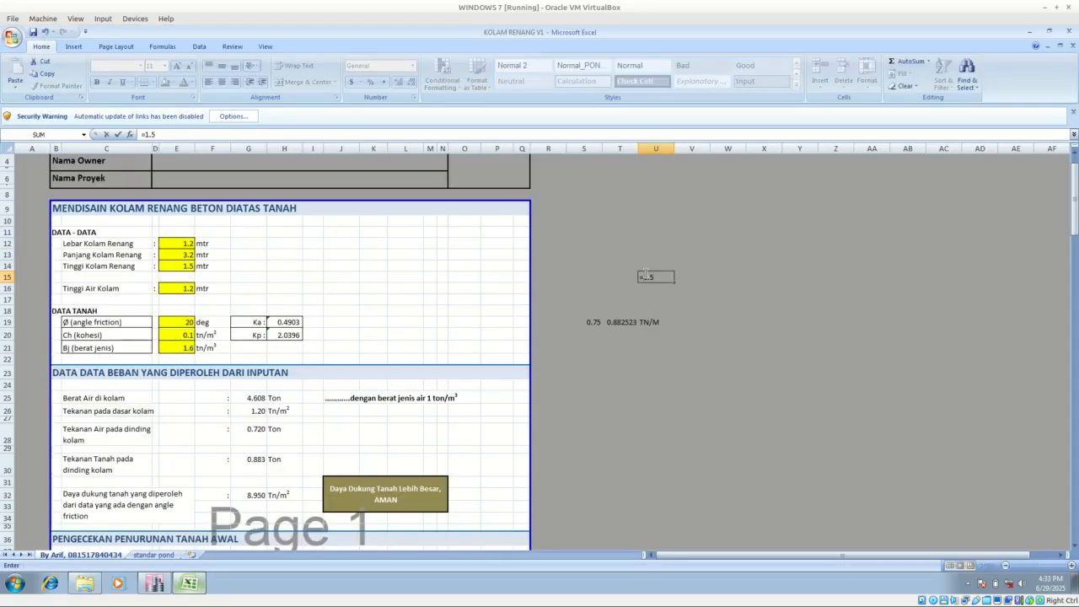
{"action": "type", "text": "-0.6"}
{"action": "key", "text": "Return"}
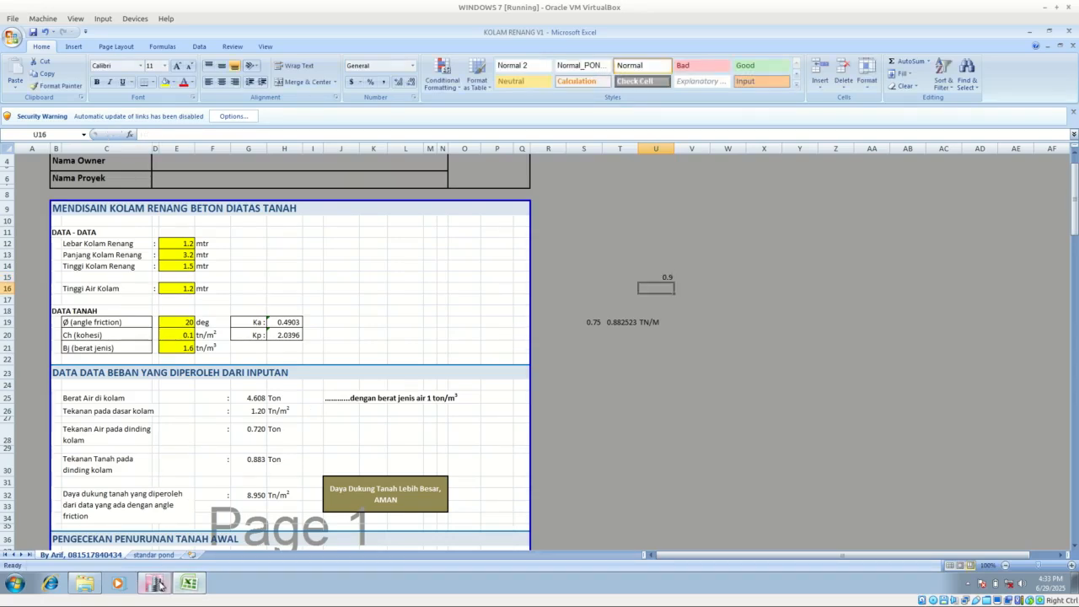
Step: Switch to ETABS and move the three far-end joints of the slab and base beam by -0.9 m in Y and 0 in Z
{"action": "left_click", "coordinate": [156, 583]}
{"action": "left_click", "coordinate": [283, 57]}
{"action": "left_click_drag", "start_coordinate": [295, 320], "coordinate": [423, 503]}
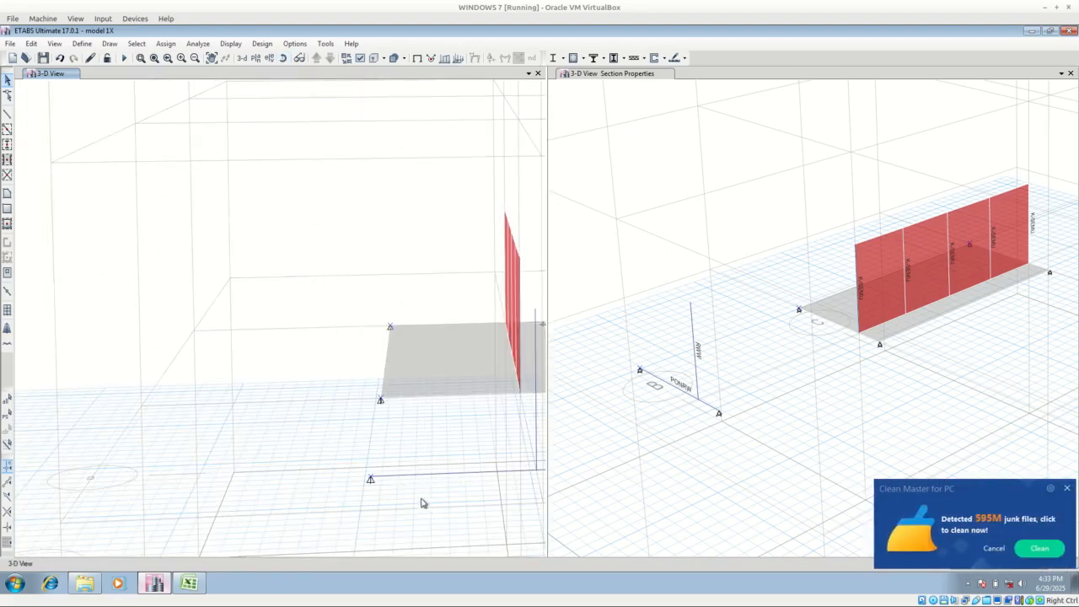
{"action": "left_click", "coordinate": [31, 43]}
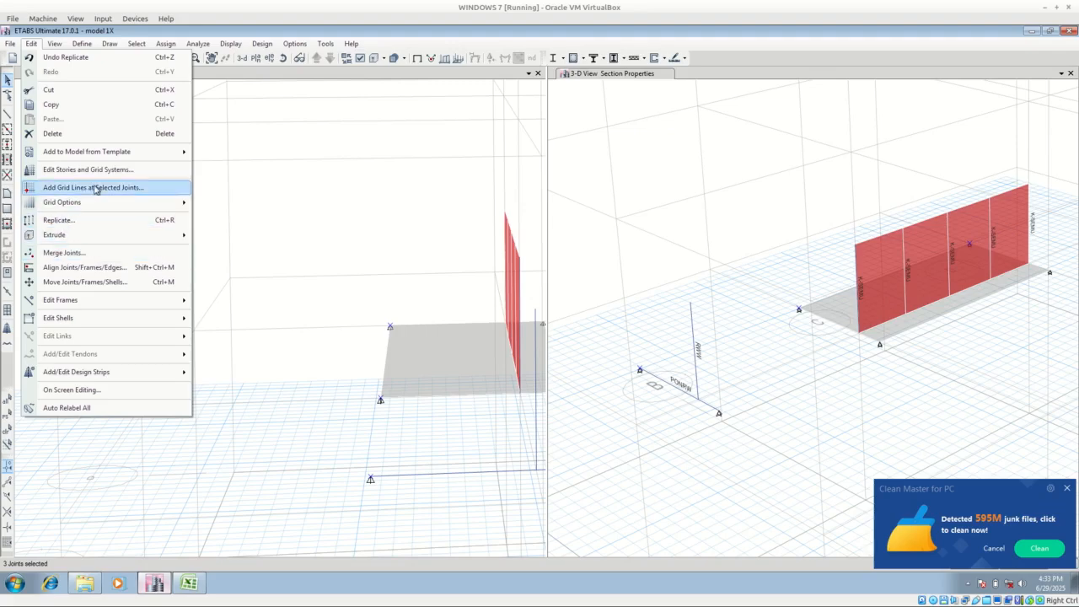
{"action": "left_click", "coordinate": [88, 282]}
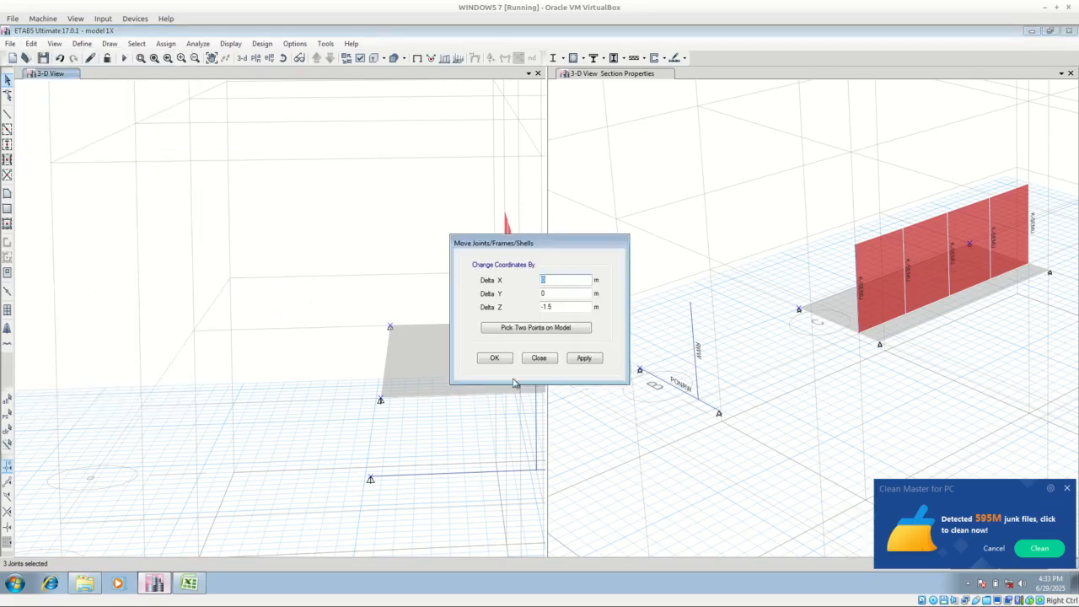
{"action": "double_click", "coordinate": [561, 306]}
{"action": "type", "text": "0"}
{"action": "left_click", "coordinate": [584, 358]}
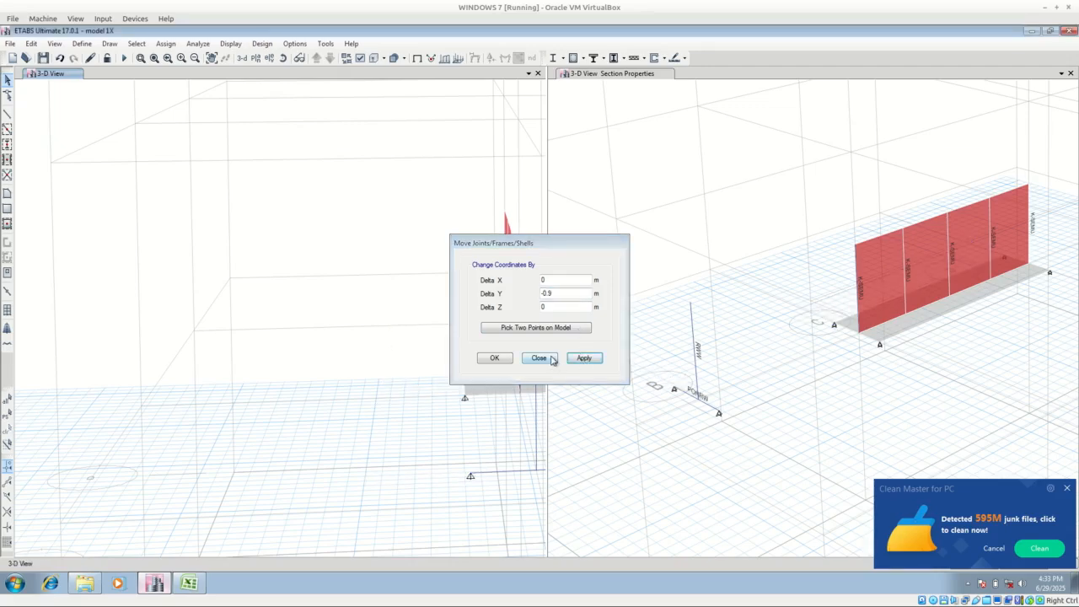
{"action": "left_click", "coordinate": [544, 358]}
{"action": "middle_click_drag", "start_coordinate": [449, 397], "coordinate": [300, 357]}
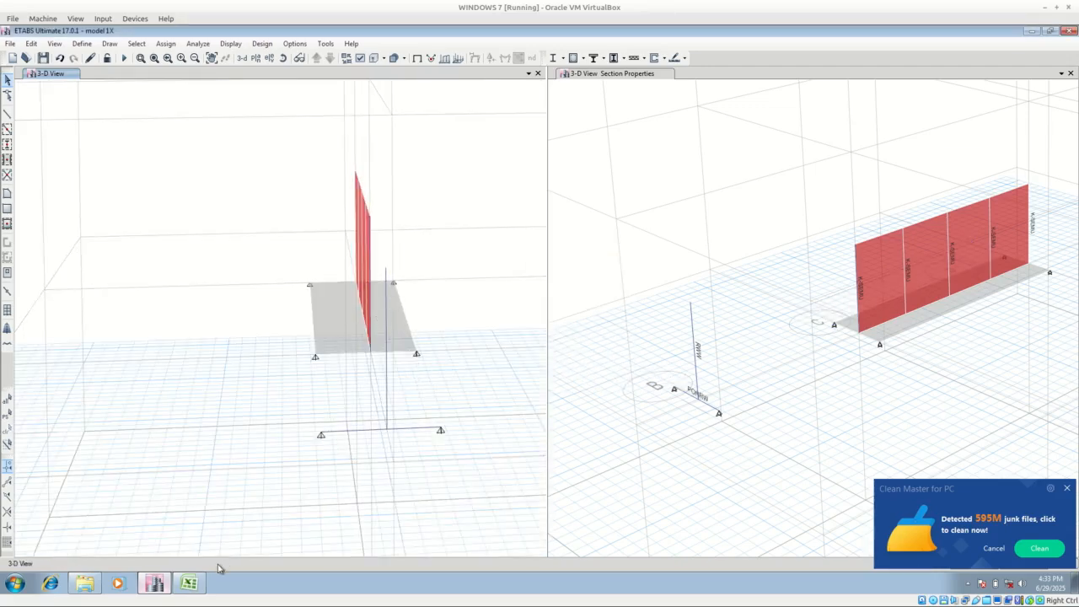
Step: Switch to Excel and review the design sheet's load data and the formula of the soil bearing capacity check
{"action": "left_click", "coordinate": [192, 584]}
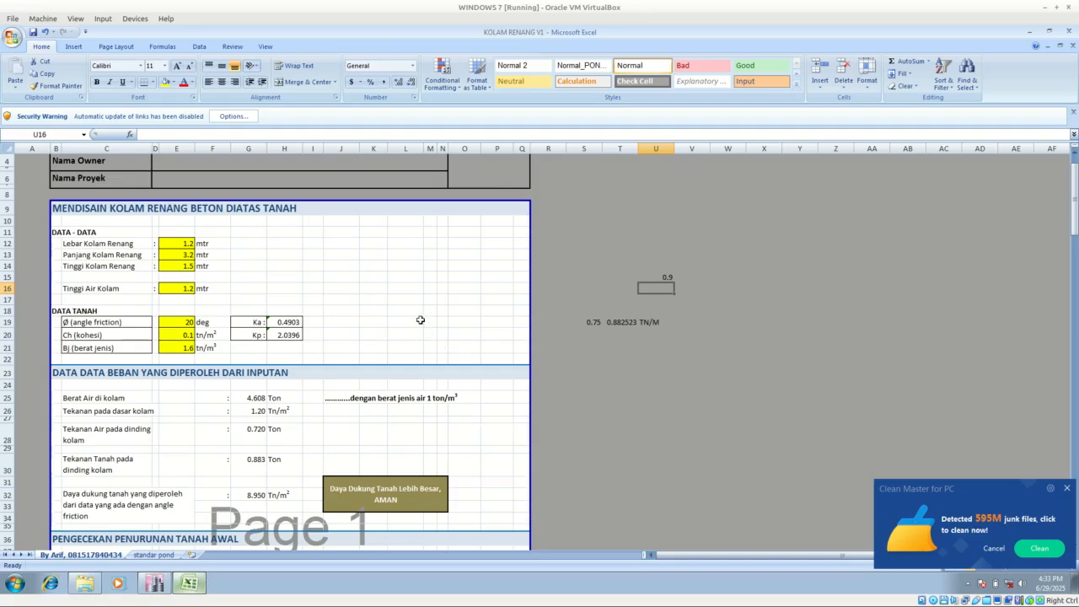
{"action": "left_click", "coordinate": [422, 322]}
{"action": "scroll", "coordinate": [421, 322], "scroll_direction": "down", "scroll_amount": 14}
{"action": "left_click_drag", "start_coordinate": [1074, 268], "coordinate": [1074, 468]}
{"action": "left_click_drag", "start_coordinate": [1070, 472], "coordinate": [1073, 199]}
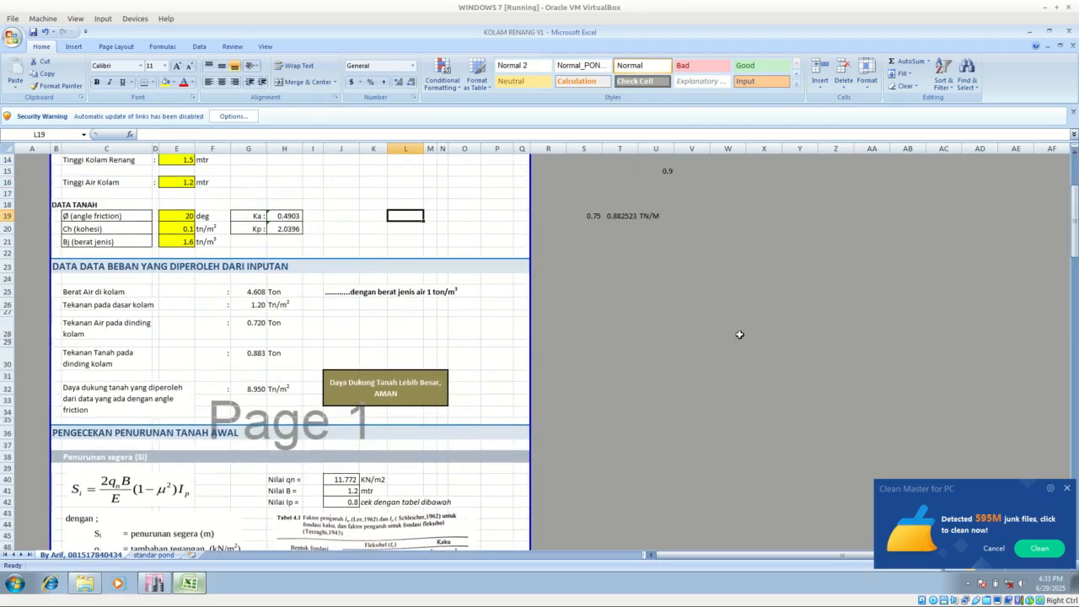
{"action": "left_click", "coordinate": [663, 397]}
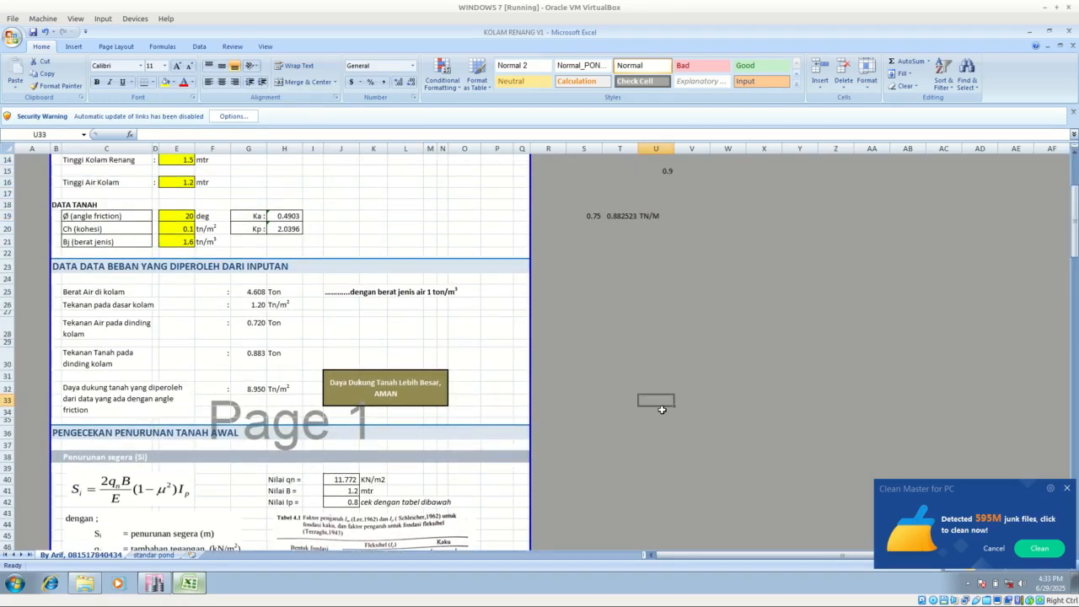
{"action": "left_click", "coordinate": [395, 390]}
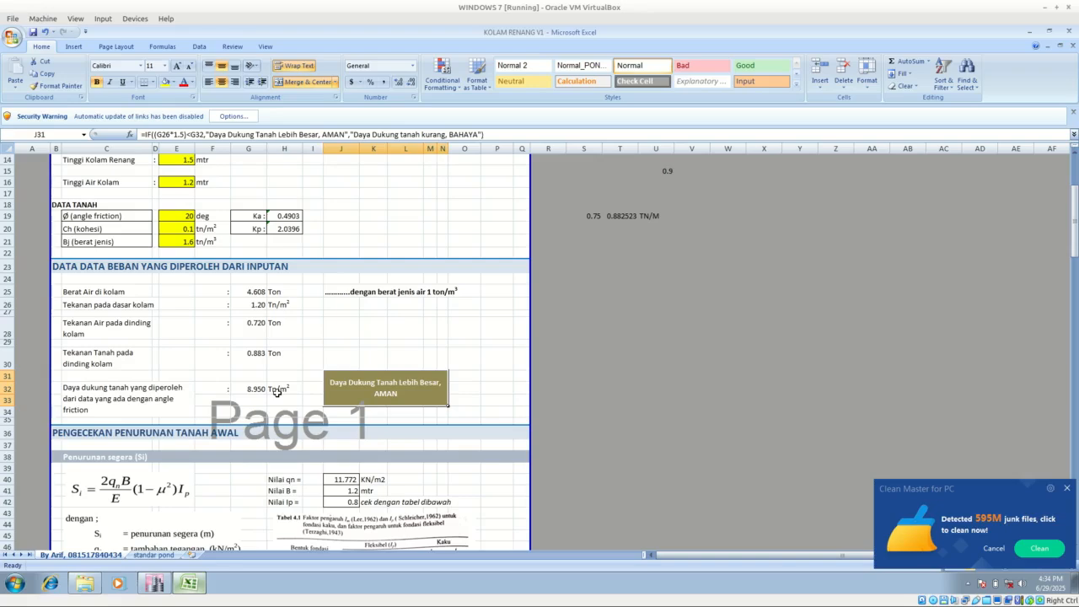
Step: Review the settlement check, ultimate moments, wall reinforcement data and the foundation width in the design sheet
{"action": "scroll", "coordinate": [276, 392], "scroll_direction": "down", "scroll_amount": 5}
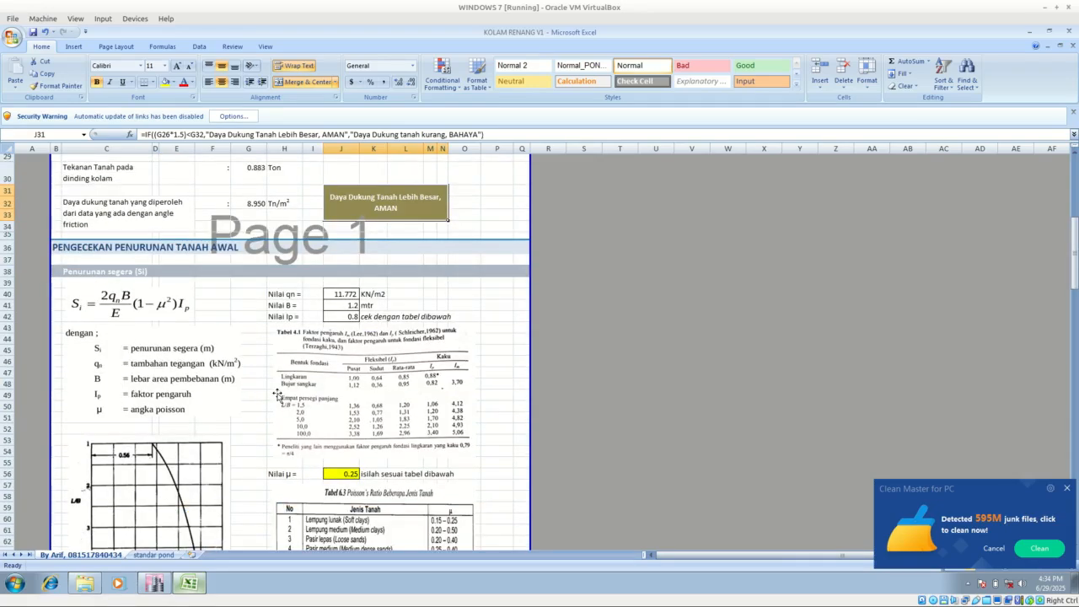
{"action": "scroll", "coordinate": [321, 395], "scroll_direction": "down", "scroll_amount": 19}
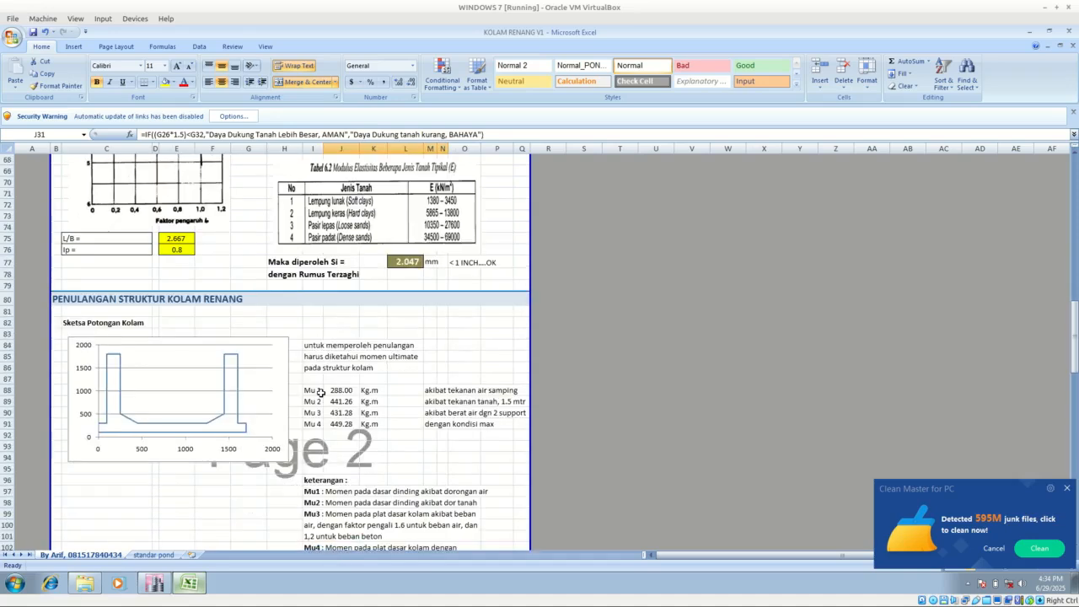
{"action": "scroll", "coordinate": [321, 393], "scroll_direction": "down", "scroll_amount": 3}
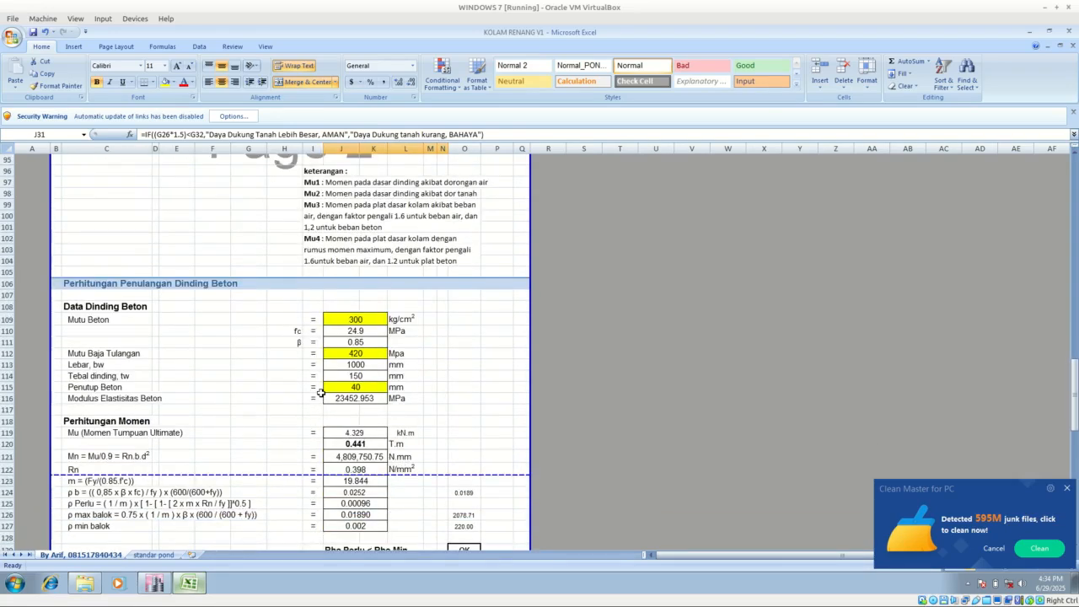
{"action": "scroll", "coordinate": [321, 393], "scroll_direction": "up", "scroll_amount": 20}
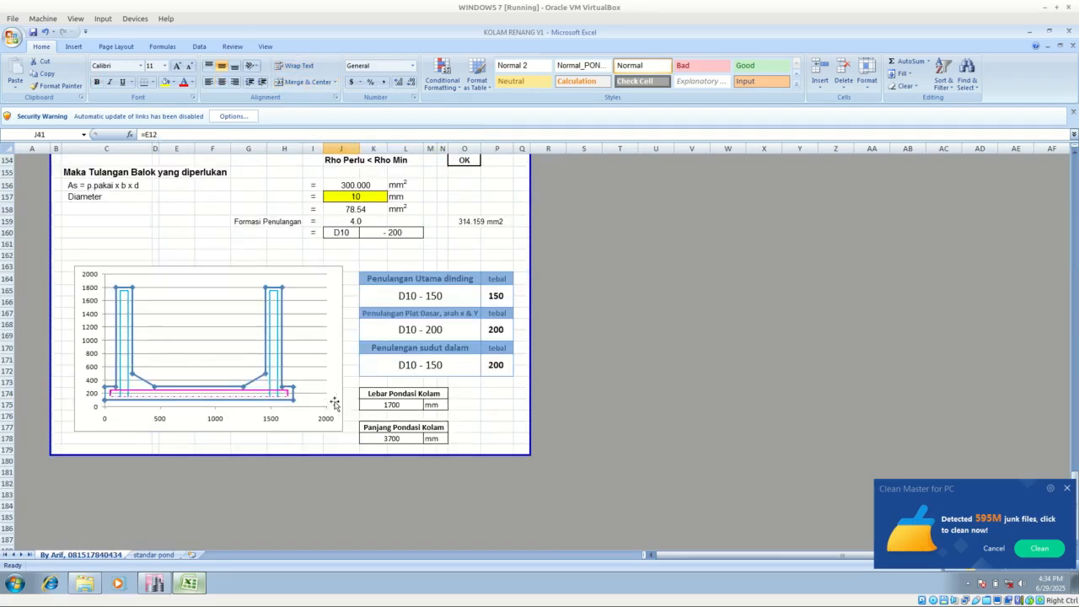
{"action": "left_click", "coordinate": [390, 405]}
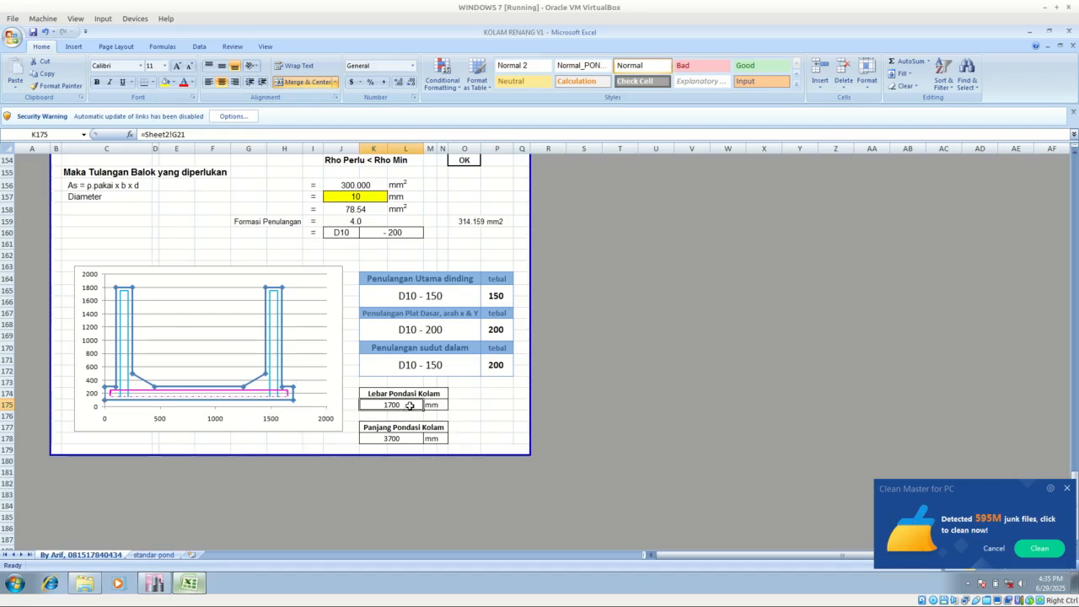
{"action": "left_click", "coordinate": [578, 403]}
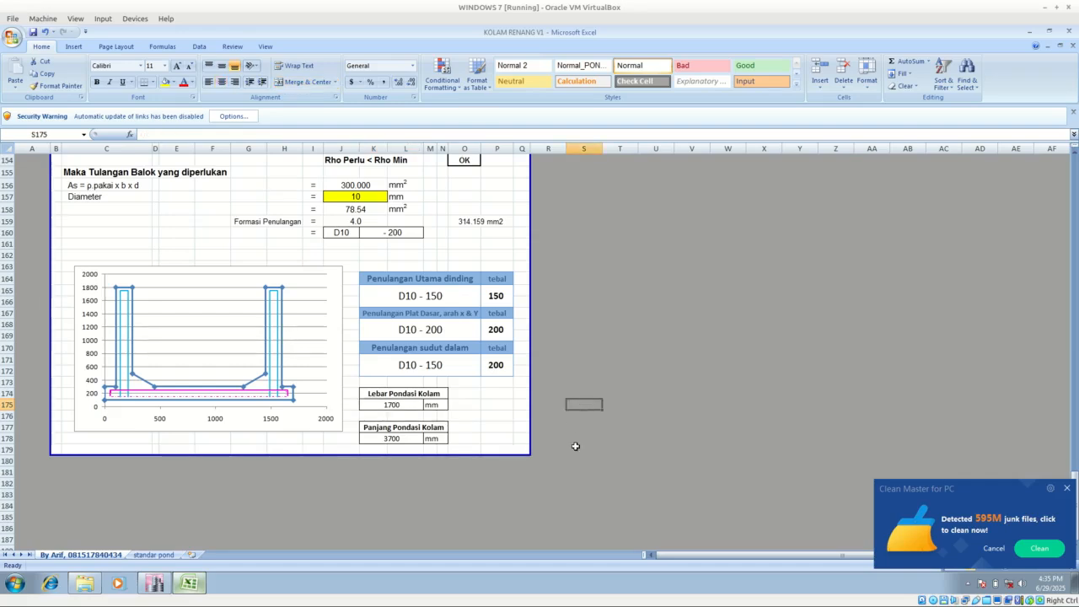
{"action": "left_click", "coordinate": [419, 492]}
Step: Calculate half of the foundation width from cell K175 in cell L181
{"action": "left_click", "coordinate": [399, 472]}
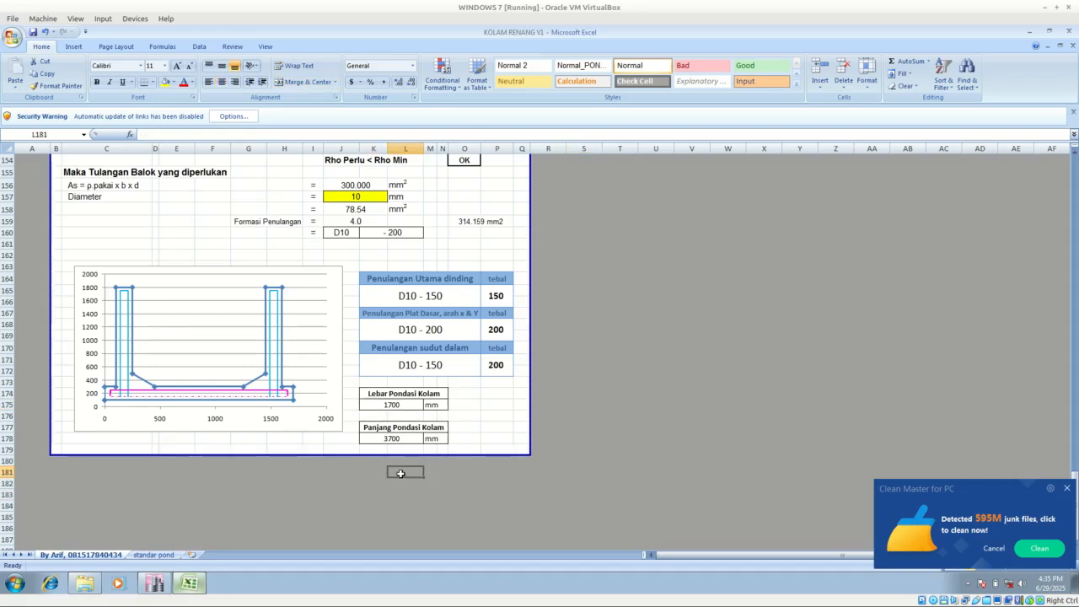
{"action": "type", "text": "="}
{"action": "left_click", "coordinate": [393, 405]}
{"action": "type", "text": "/2"}
{"action": "key", "text": "Return"}
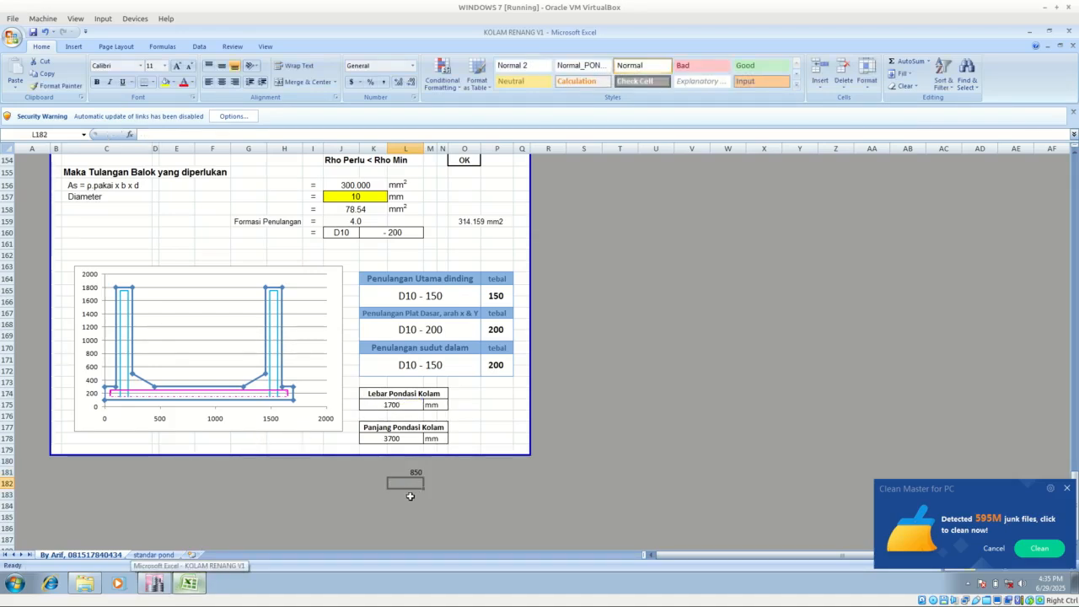
Step: Compare with the ETABS model, and back in Excel enter 150 in L182 and subtract it from L181 in L183
{"action": "left_click", "coordinate": [154, 583]}
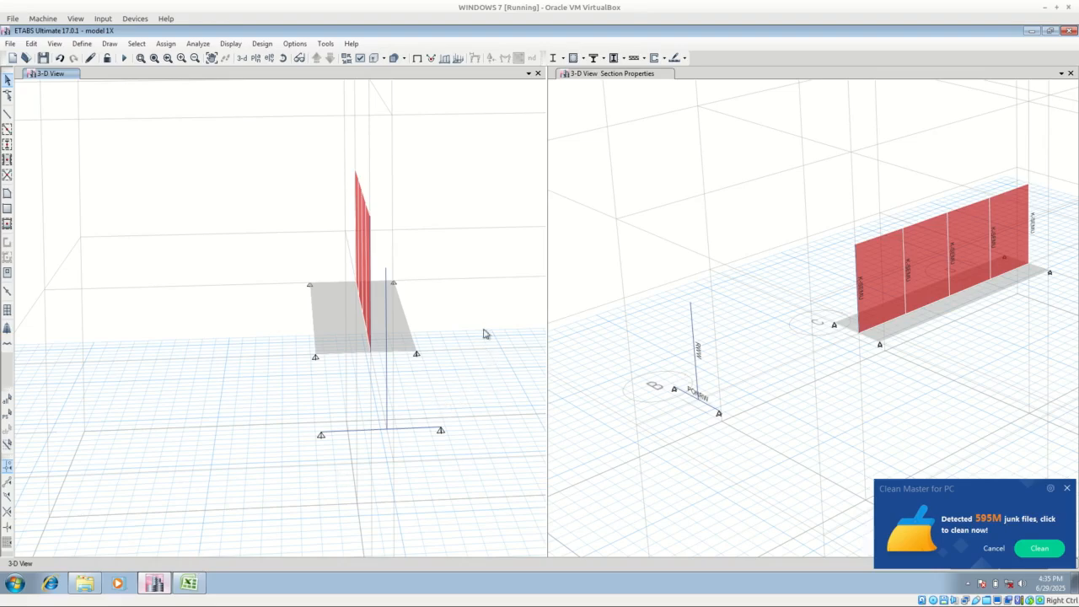
{"action": "left_click", "coordinate": [189, 583]}
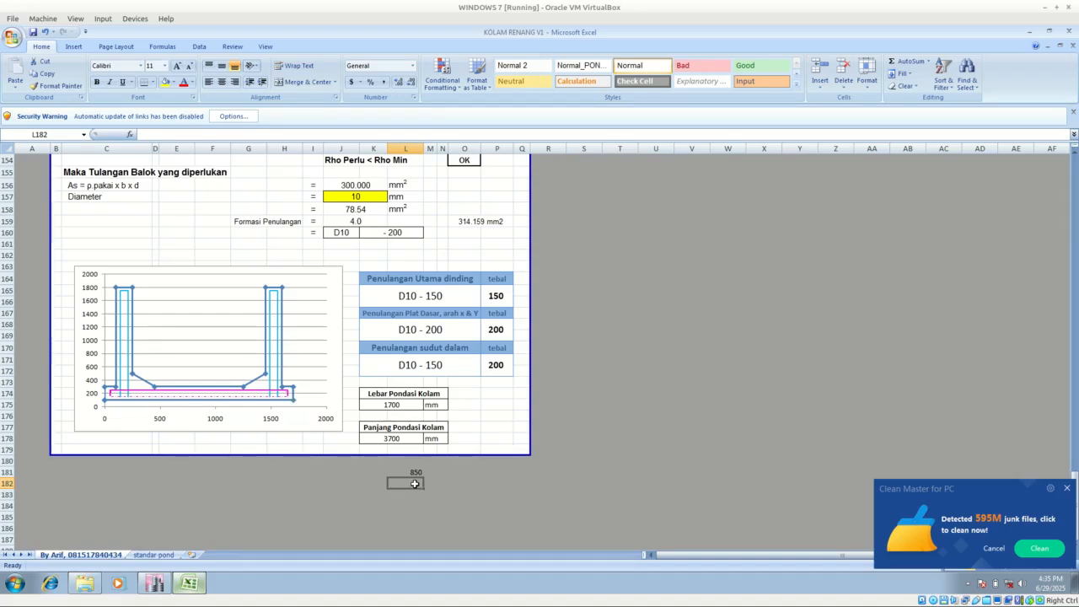
{"action": "type", "text": "150"}
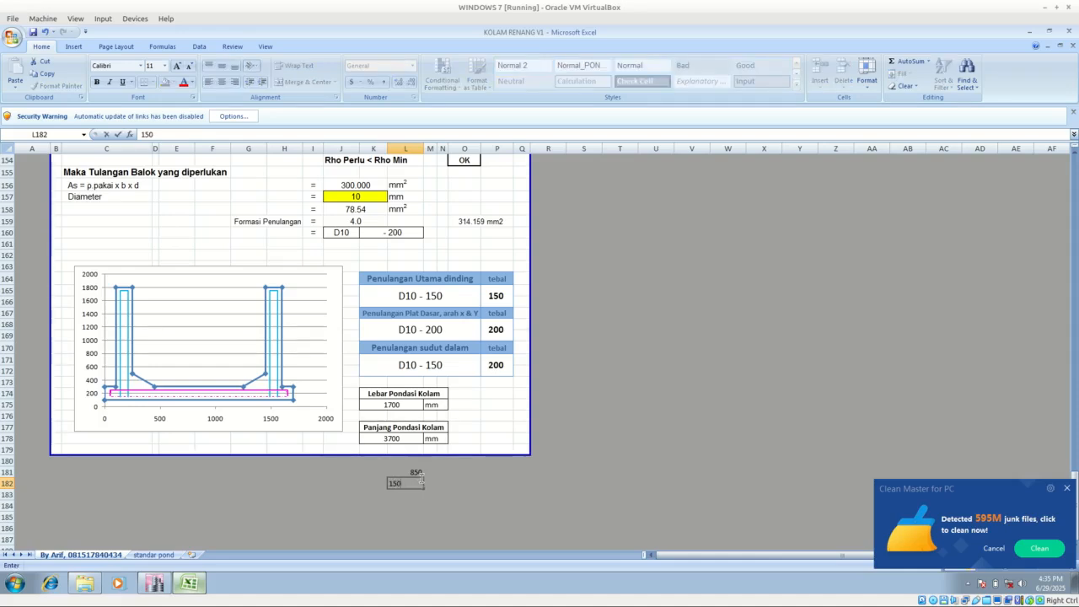
{"action": "key", "text": "Return"}
{"action": "type", "text": "="}
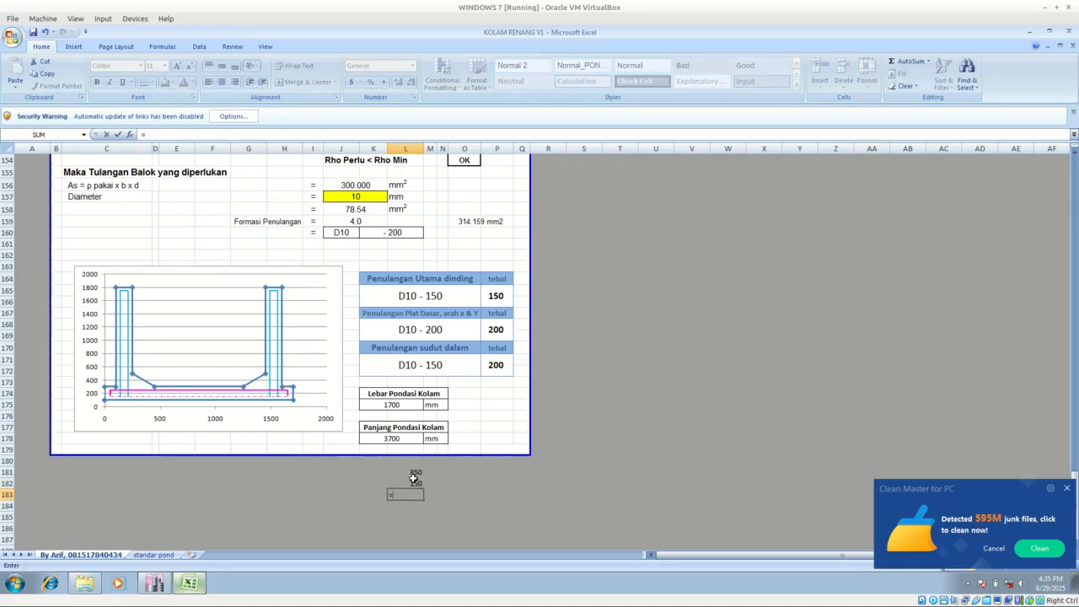
{"action": "left_click", "coordinate": [408, 473]}
{"action": "type", "text": "-"}
{"action": "left_click", "coordinate": [409, 483]}
{"action": "key", "text": "Return"}
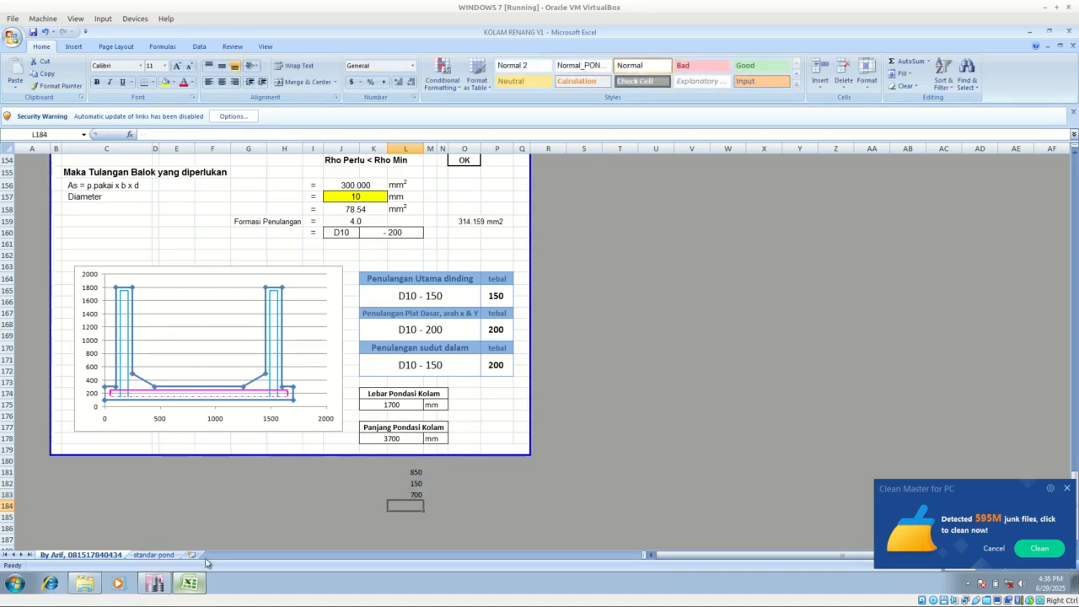
{"action": "left_click", "coordinate": [153, 583]}
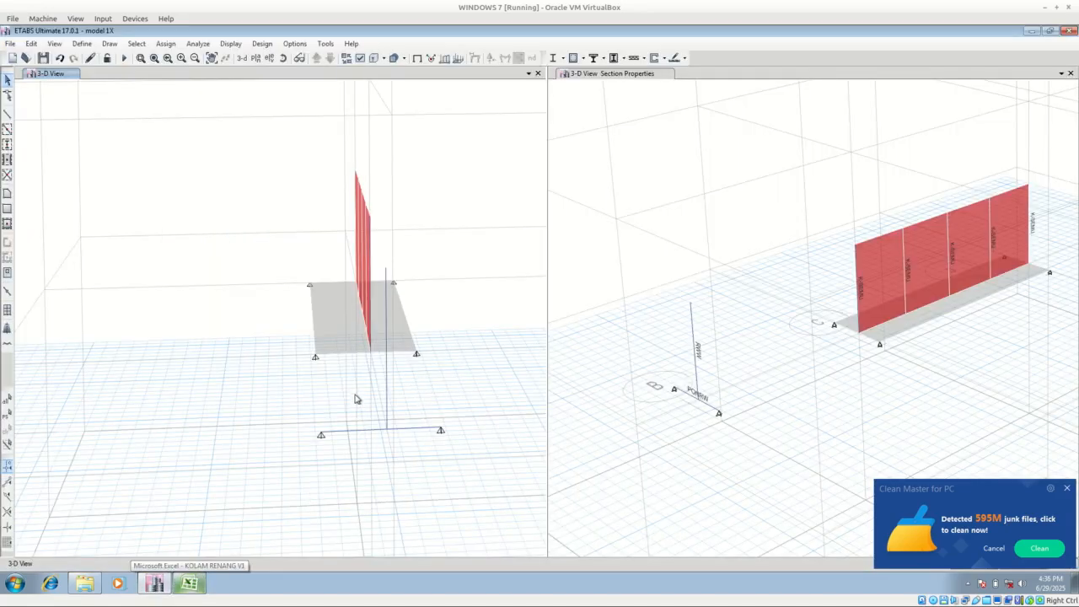
{"action": "left_click", "coordinate": [7, 112]}
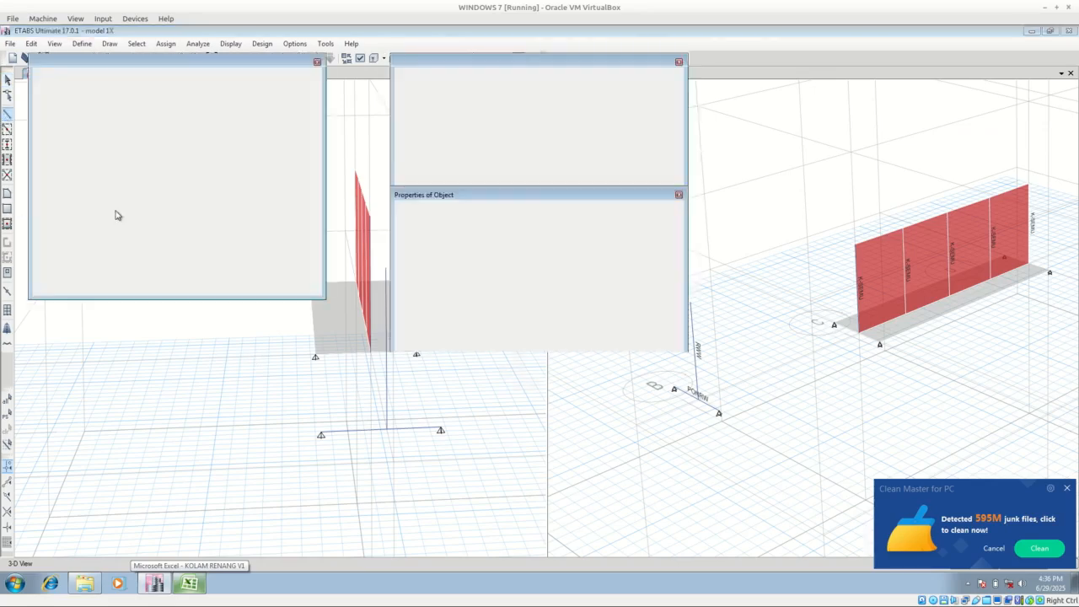
{"action": "left_click_drag", "start_coordinate": [540, 200], "coordinate": [698, 186]}
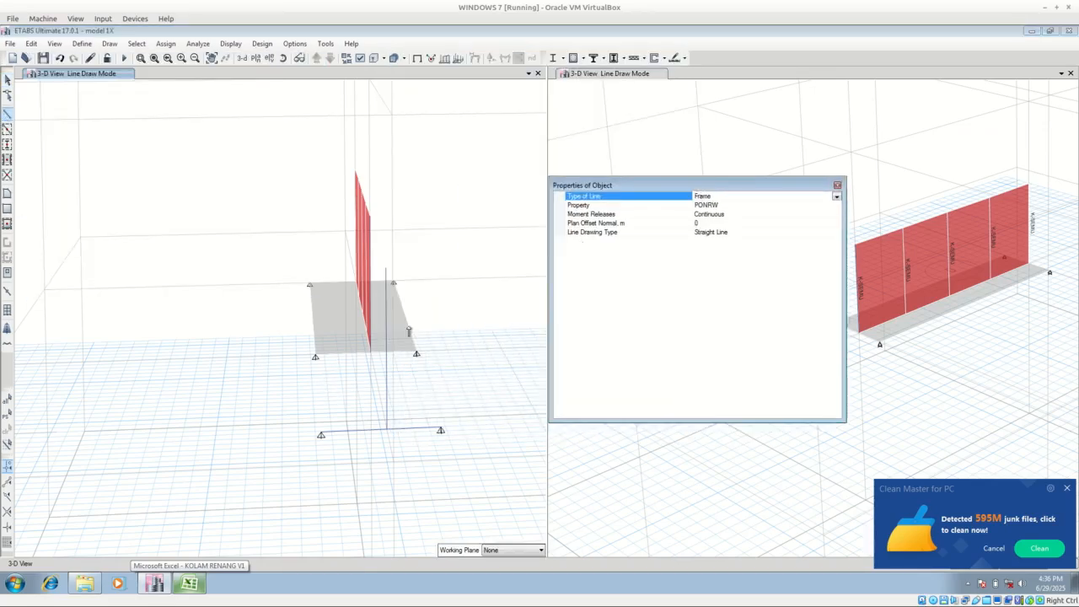
{"action": "left_click", "coordinate": [315, 356]}
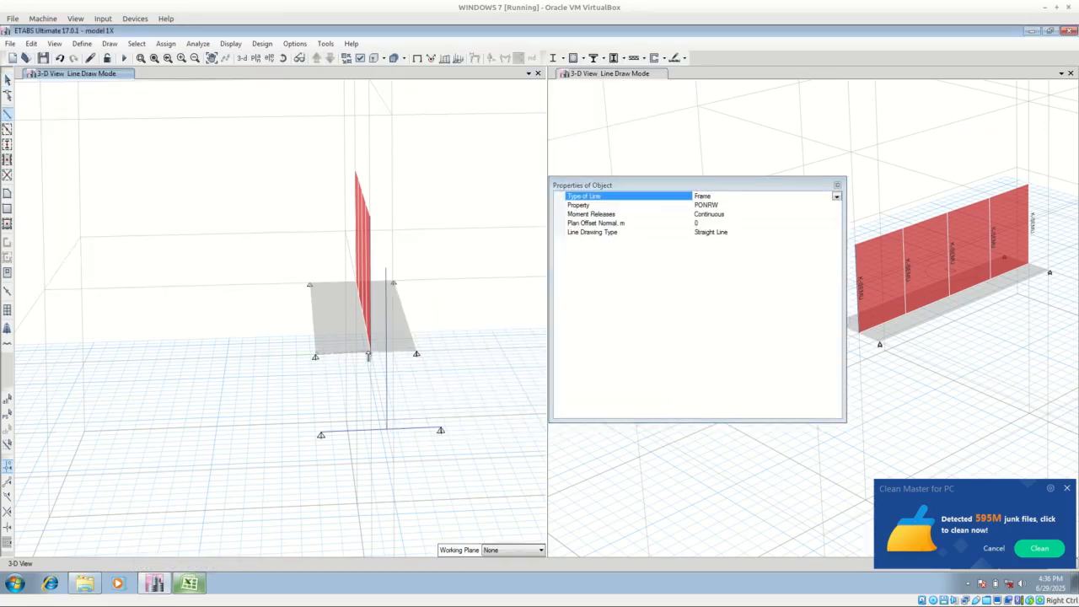
{"action": "key", "text": "Escape"}
Step: Move the three joints on the wider side of the base slab and base beam by 0.1 m in Y
{"action": "left_click_drag", "start_coordinate": [260, 238], "coordinate": [338, 509]}
{"action": "left_click", "coordinate": [33, 43]}
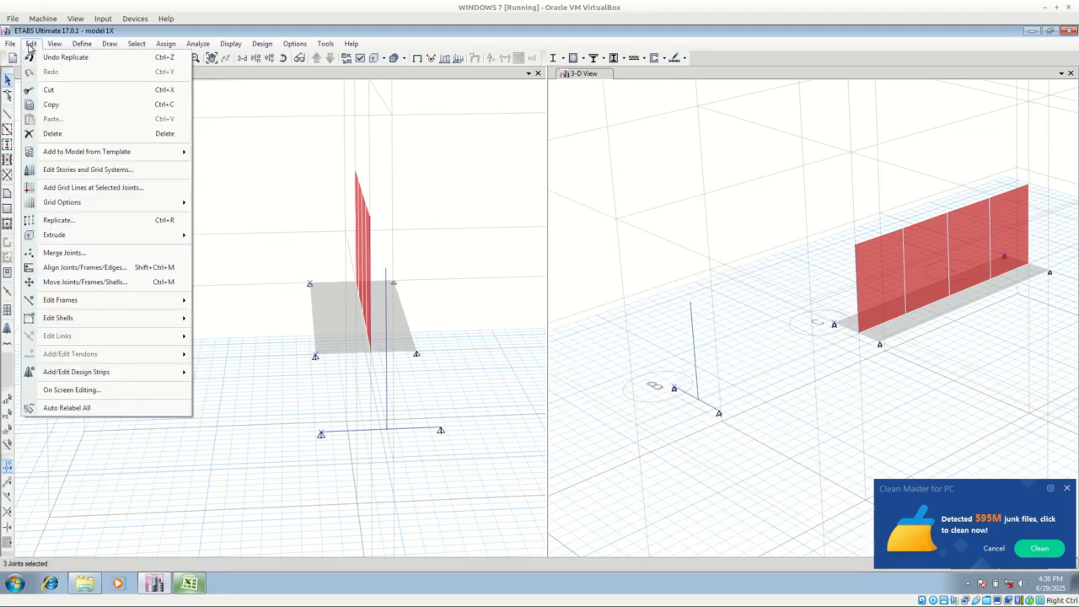
{"action": "left_click", "coordinate": [105, 281]}
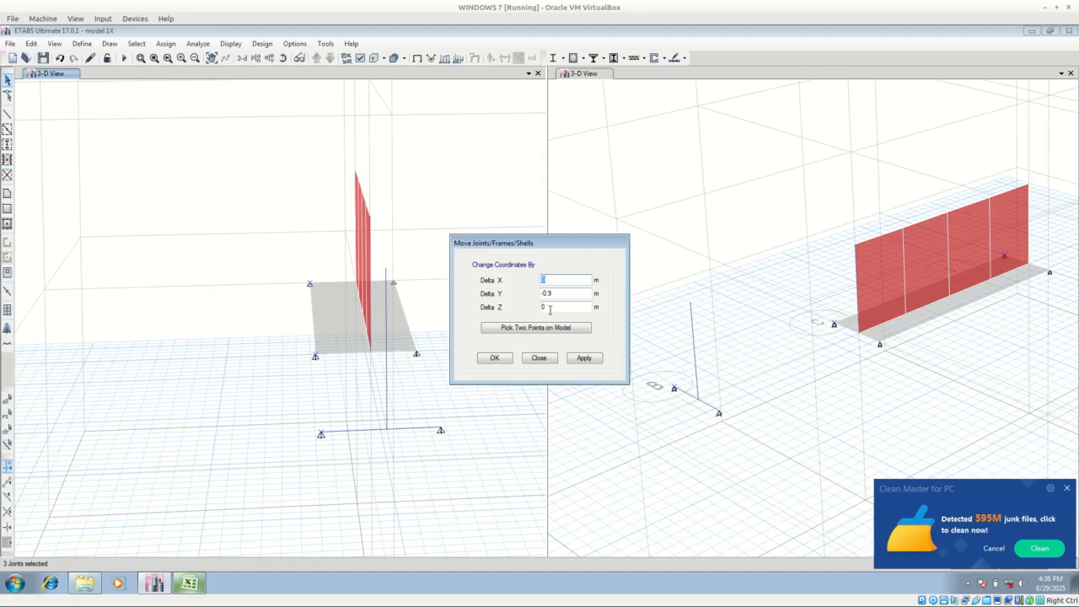
{"action": "left_click_drag", "start_coordinate": [562, 292], "coordinate": [508, 292]}
{"action": "type", "text": "0.1"}
{"action": "left_click", "coordinate": [583, 358]}
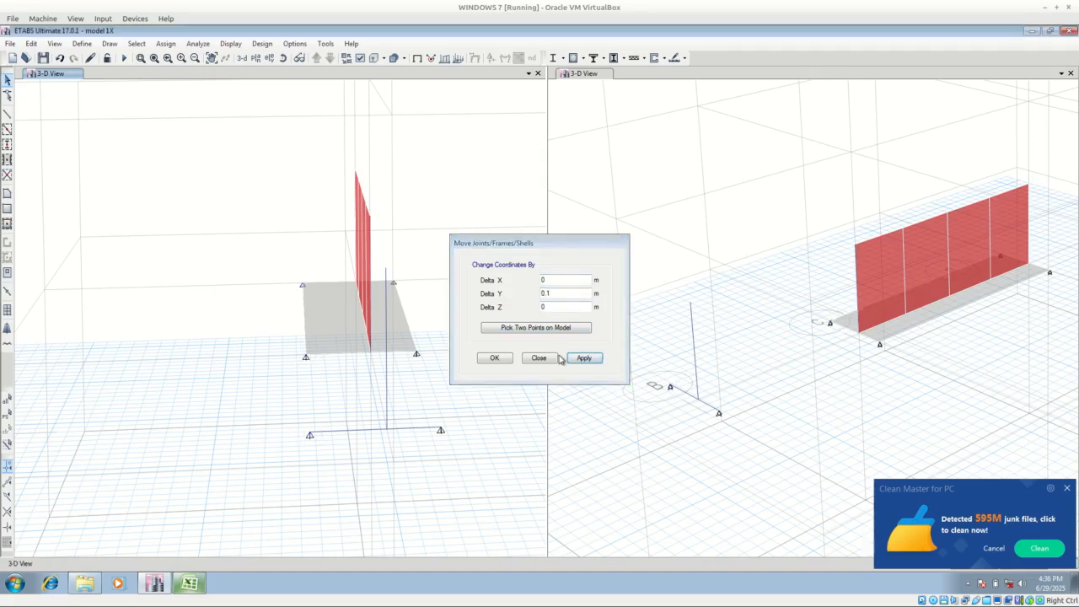
{"action": "left_click", "coordinate": [540, 358]}
Step: Measure the distance from the wall base to the slab's edge joint on the opposite side
{"action": "left_click", "coordinate": [8, 114]}
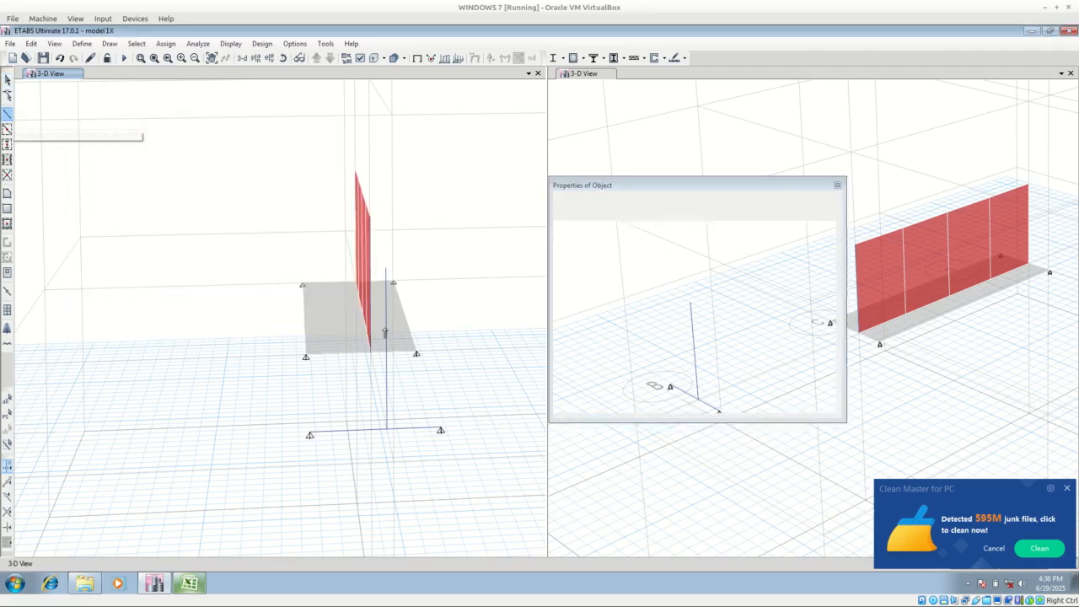
{"action": "left_click", "coordinate": [371, 352]}
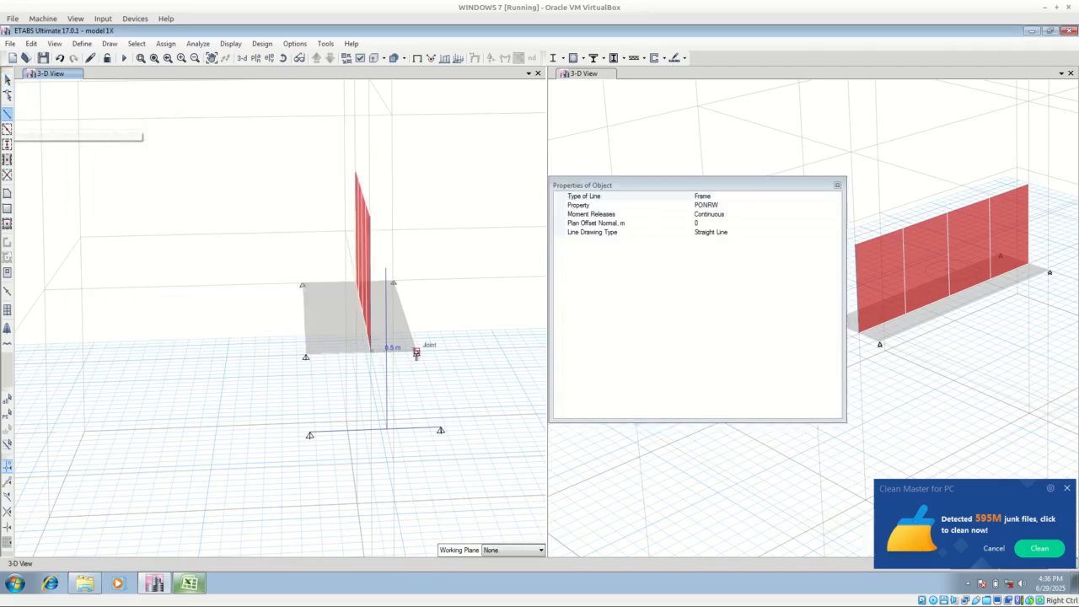
{"action": "key", "text": "Escape"}
Step: Move the three joints on the other edge of the base slab and base beam by 0.35 m in Y
{"action": "left_click", "coordinate": [283, 57]}
{"action": "mouse_move", "coordinate": [449, 405]}
{"action": "left_mouse_down"}
{"action": "mouse_move", "coordinate": [429, 401]}
{"action": "mouse_move", "coordinate": [441, 380]}
{"action": "mouse_move", "coordinate": [388, 274]}
{"action": "mouse_move", "coordinate": [447, 415]}
{"action": "left_mouse_up"}
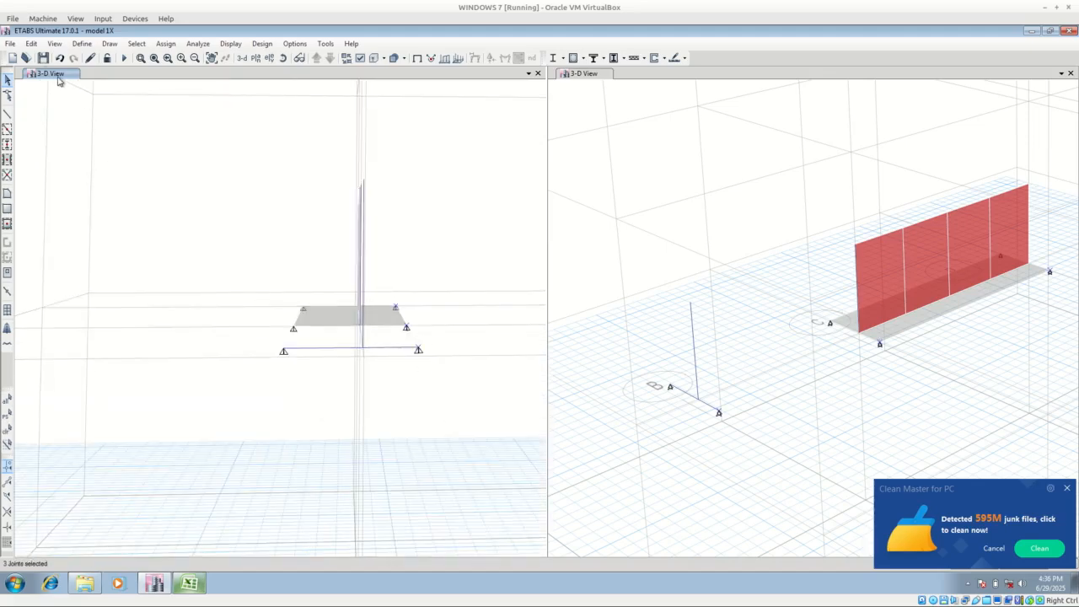
{"action": "left_click", "coordinate": [31, 43]}
{"action": "left_click", "coordinate": [135, 282]}
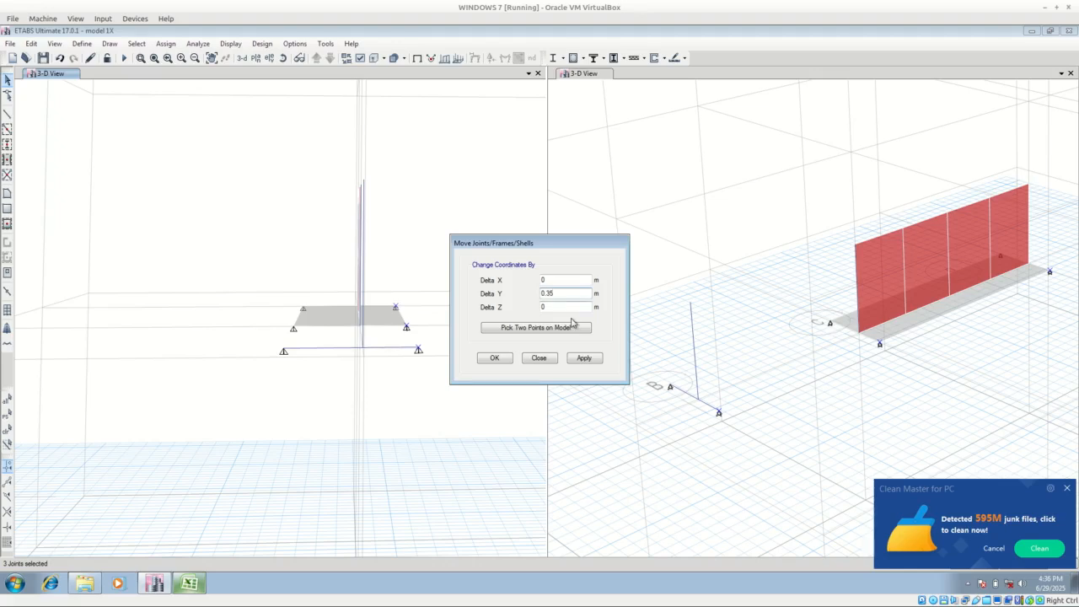
{"action": "left_click", "coordinate": [583, 359]}
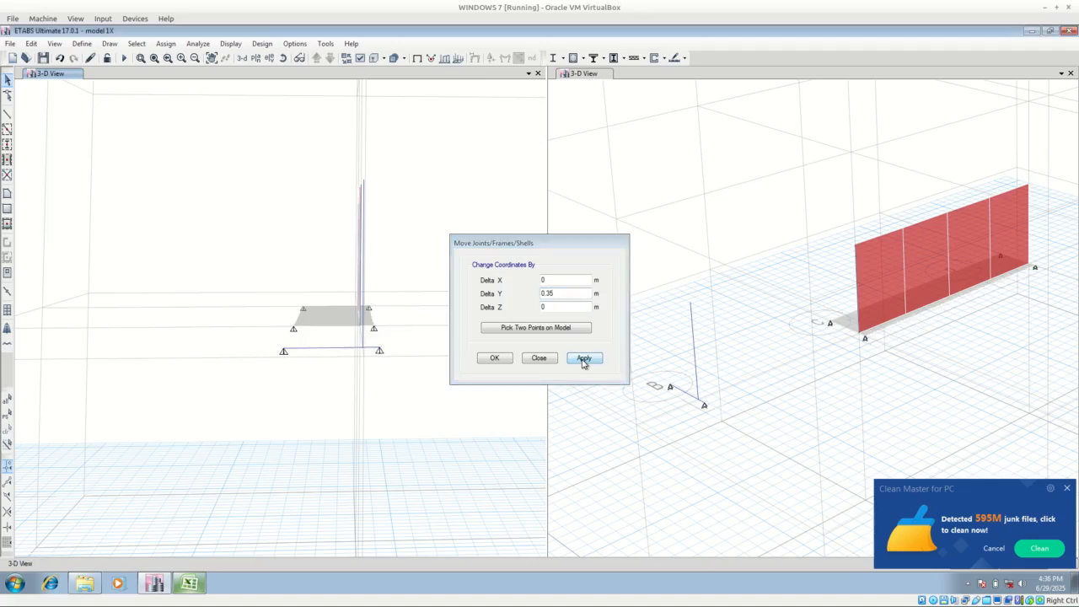
{"action": "left_click", "coordinate": [550, 359]}
Step: Inspect the adjusted slab and beam, and compare them with the foundation section and width in the Excel design sheet
{"action": "left_click", "coordinate": [283, 59]}
{"action": "mouse_move", "coordinate": [459, 308]}
{"action": "left_mouse_down"}
{"action": "mouse_move", "coordinate": [419, 326]}
{"action": "mouse_move", "coordinate": [460, 306]}
{"action": "left_mouse_up"}
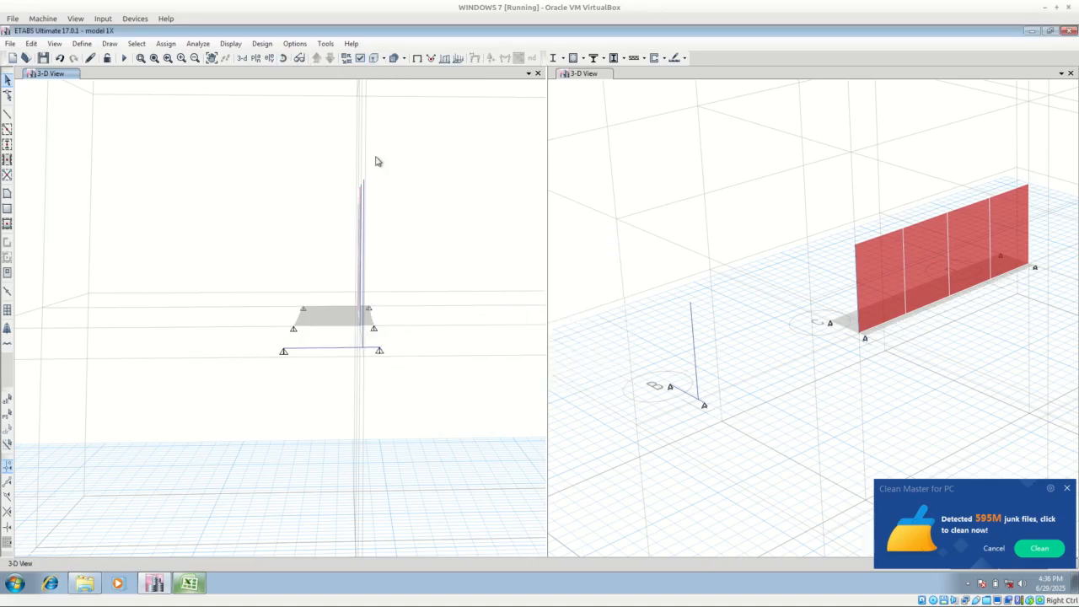
{"action": "left_click", "coordinate": [283, 58]}
{"action": "left_click_drag", "start_coordinate": [404, 258], "coordinate": [381, 326]}
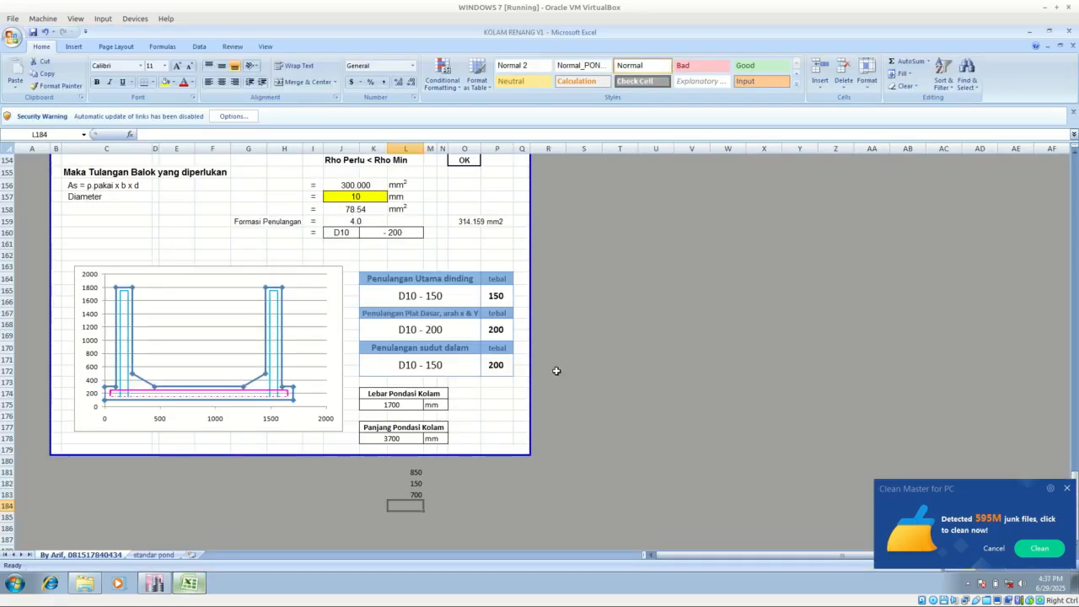
{"action": "left_click", "coordinate": [596, 350]}
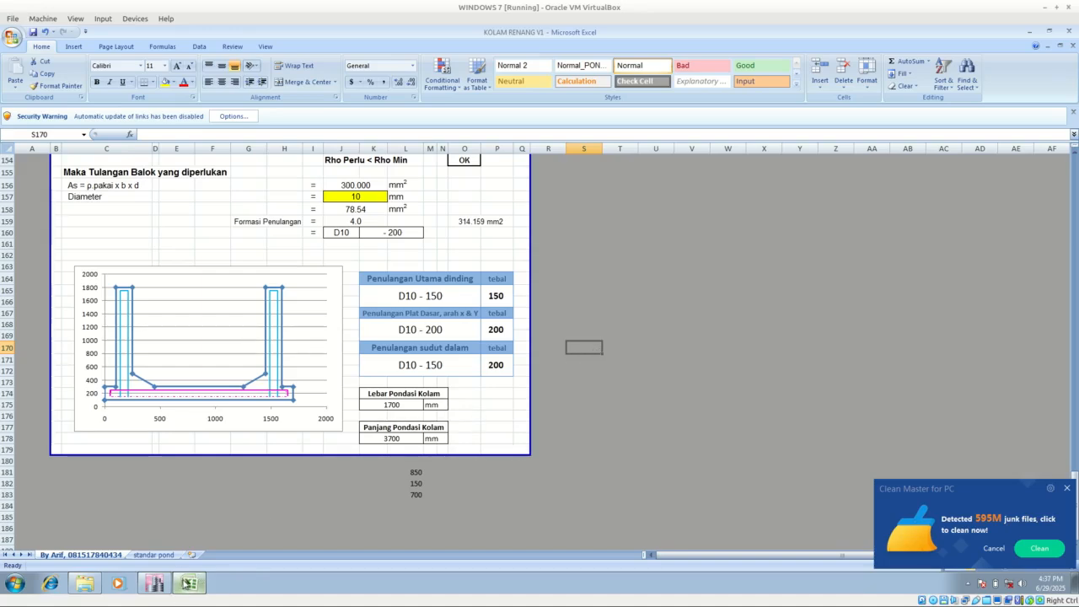
{"action": "left_click", "coordinate": [156, 583]}
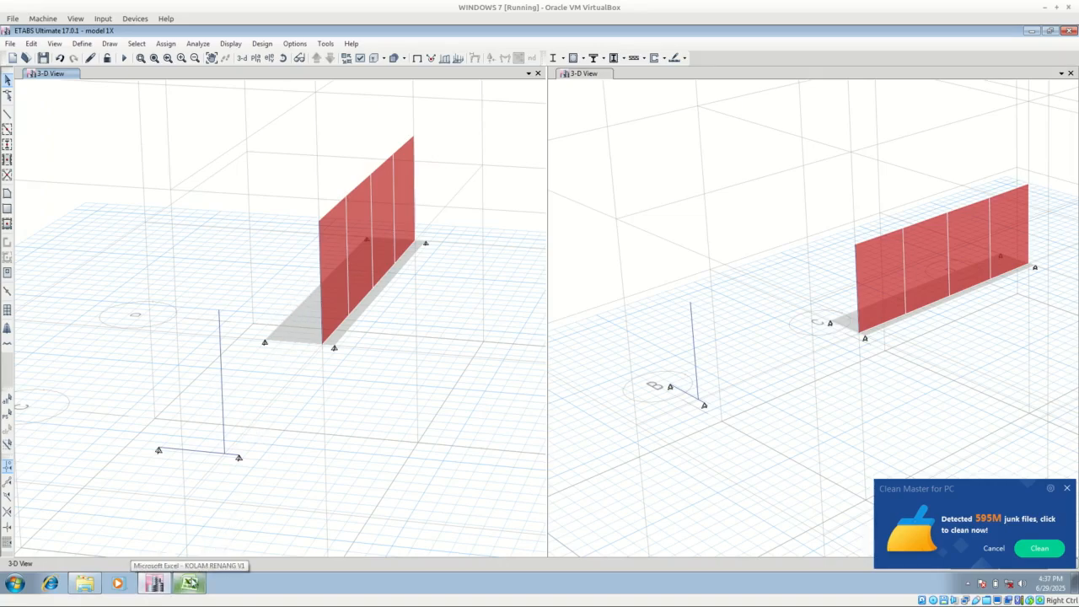
Step: Switch to Excel and review the soil load formula in cell T19 against the pool and soil input data
{"action": "left_click", "coordinate": [193, 583]}
{"action": "scroll", "coordinate": [436, 338], "scroll_direction": "up", "scroll_amount": 20}
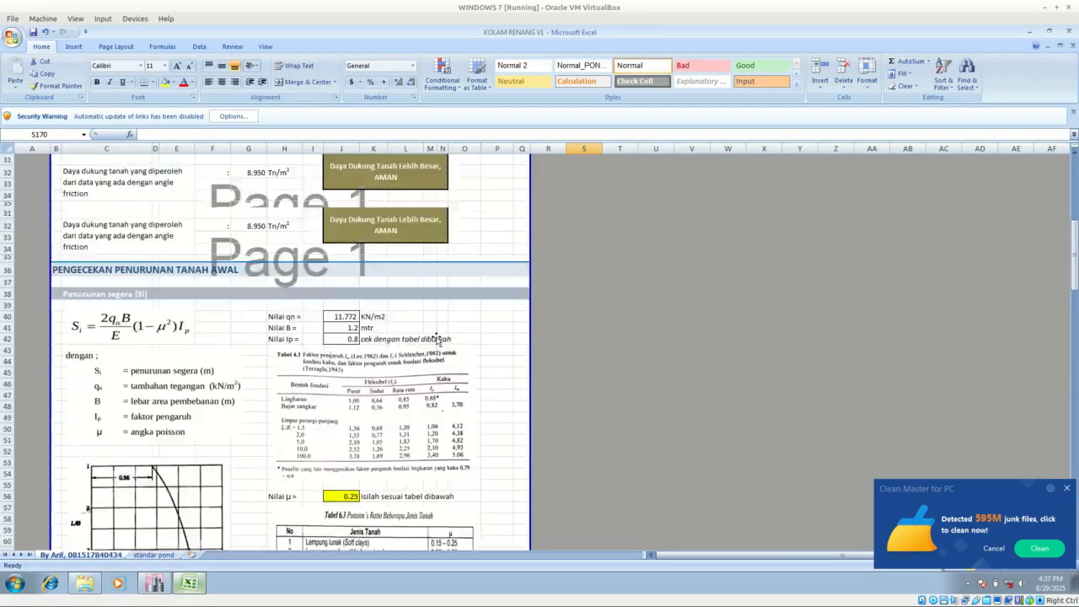
{"action": "scroll", "coordinate": [435, 338], "scroll_direction": "down", "scroll_amount": 4}
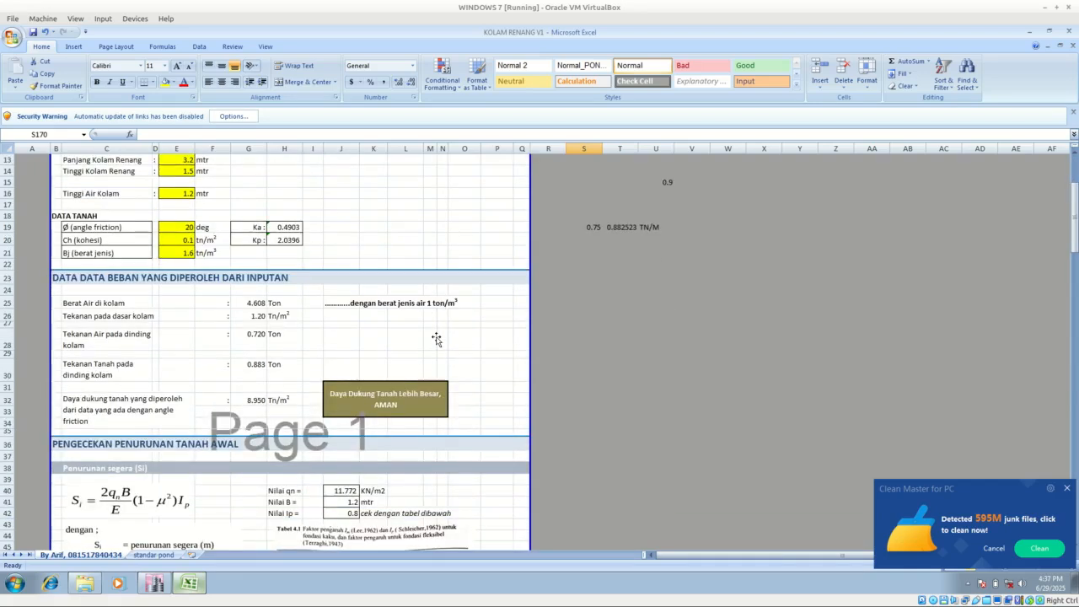
{"action": "left_click", "coordinate": [616, 265]}
{"action": "double_click", "coordinate": [625, 227]}
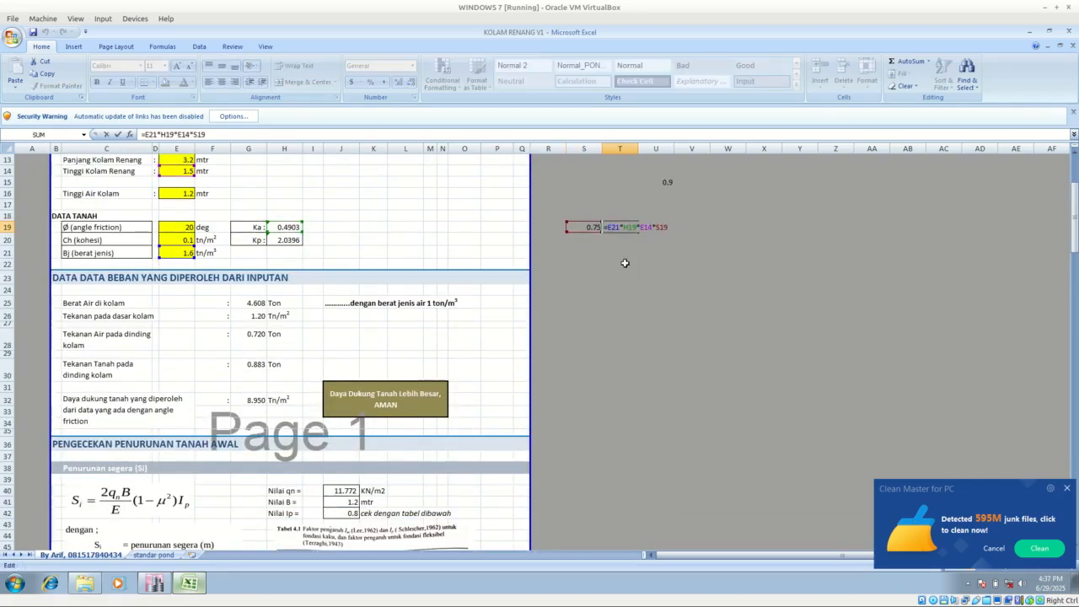
{"action": "scroll", "coordinate": [253, 258], "scroll_direction": "up", "scroll_amount": 2}
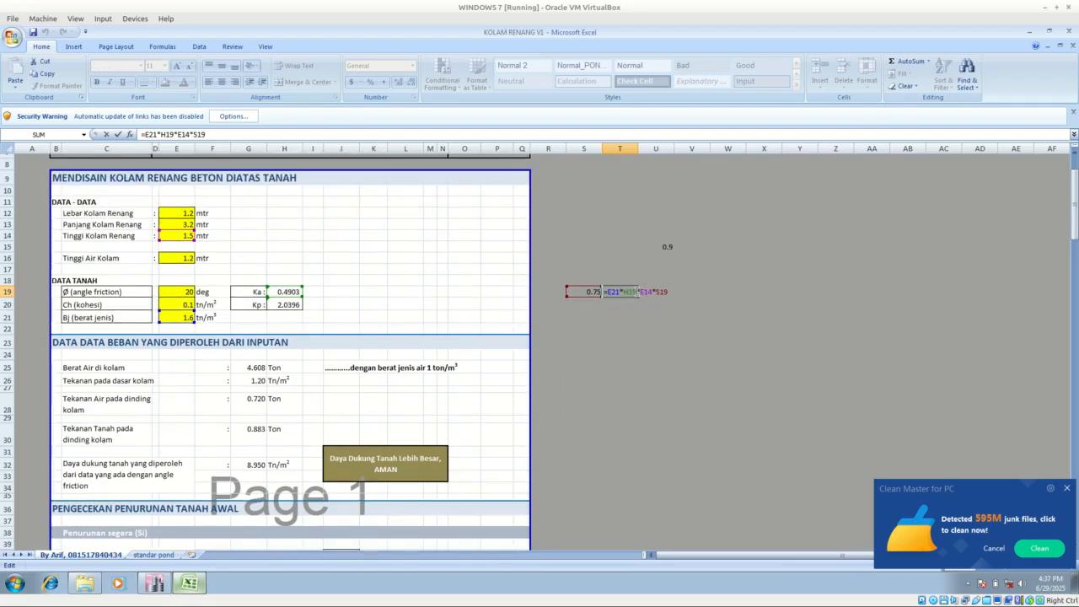
{"action": "key", "text": "Escape"}
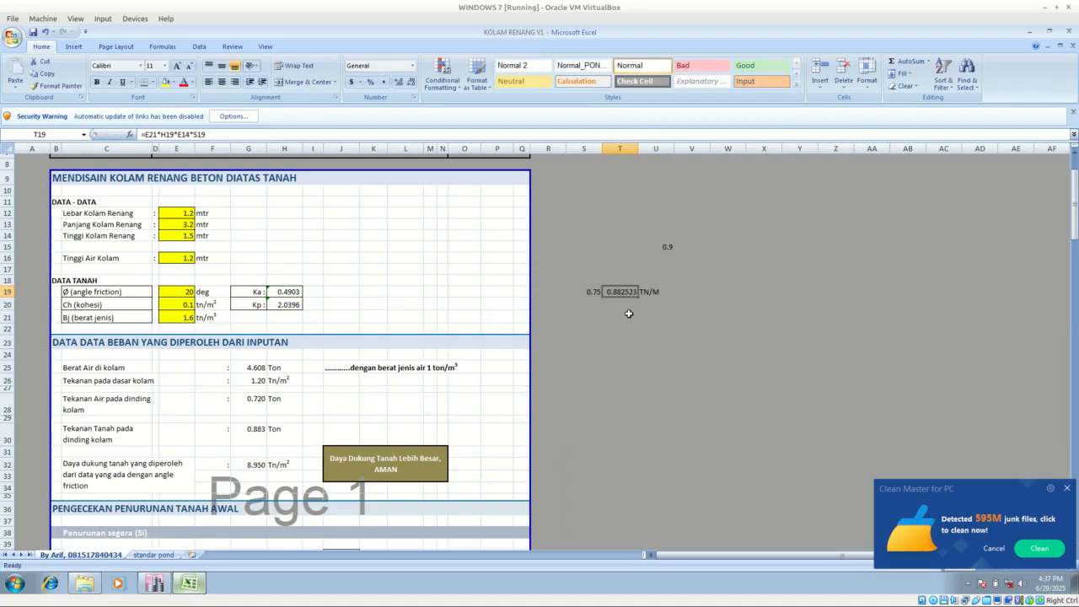
Step: Switch to ETABS, select the five vertical wall frames and the standalone column, and open the distributed frame load assignment
{"action": "left_click", "coordinate": [156, 582]}
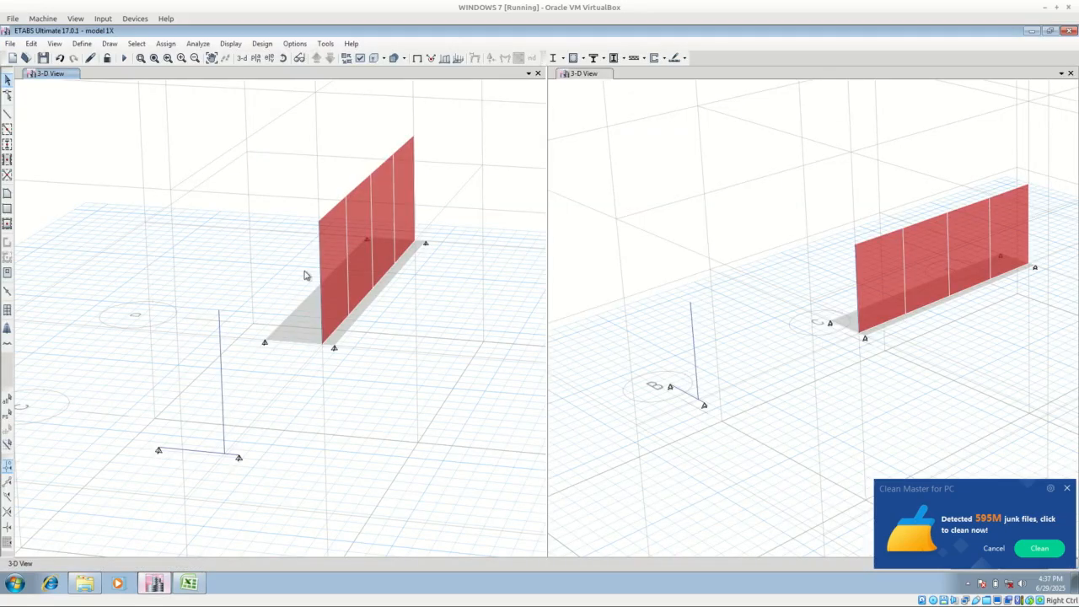
{"action": "left_click", "coordinate": [319, 249]}
{"action": "left_click", "coordinate": [222, 395]}
{"action": "left_click", "coordinate": [414, 177]}
{"action": "left_click", "coordinate": [414, 143]}
{"action": "left_click", "coordinate": [167, 44]}
{"action": "left_click", "coordinate": [167, 44]}
{"action": "left_click", "coordinate": [166, 44]}
{"action": "mouse_move", "coordinate": [194, 72]}
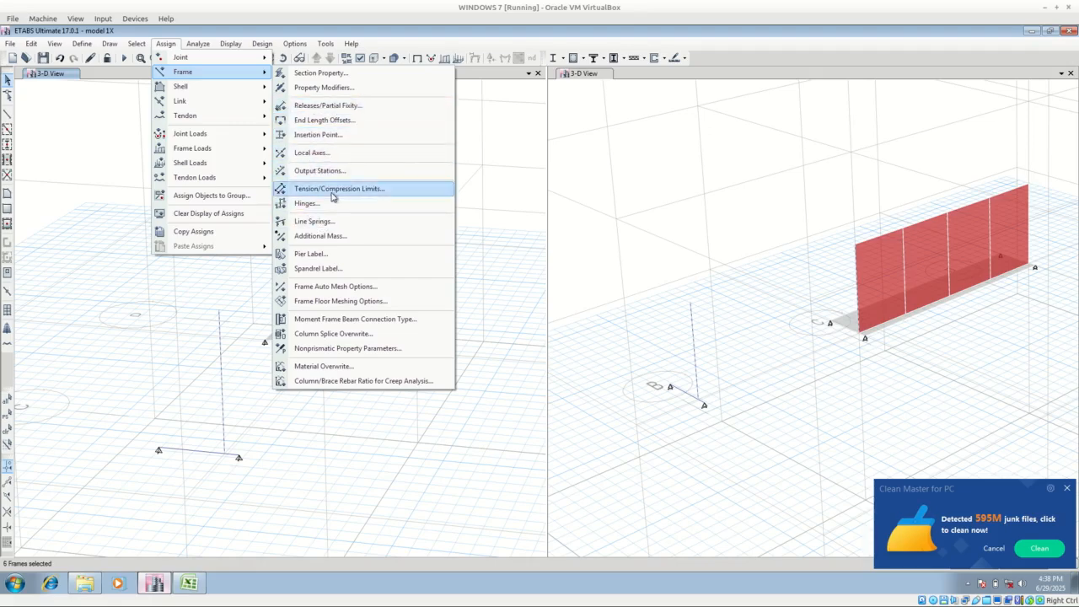
{"action": "mouse_move", "coordinate": [235, 152]}
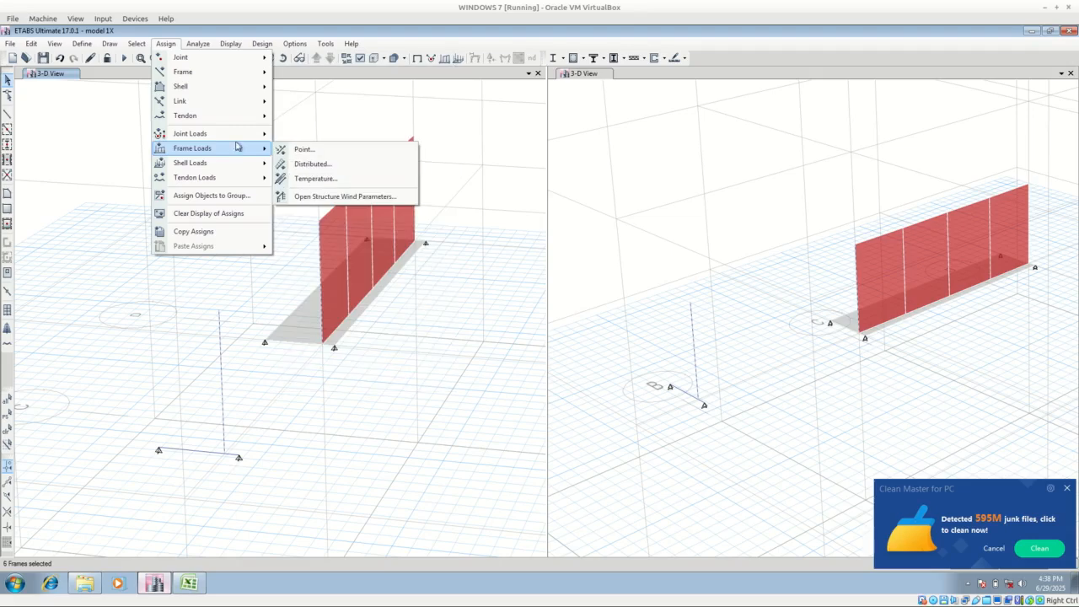
{"action": "left_click", "coordinate": [314, 164]}
Step: Set the load pattern to soil, the direction to Global-Y, and the second and third trapezoidal distances to 0
{"action": "left_click", "coordinate": [558, 242]}
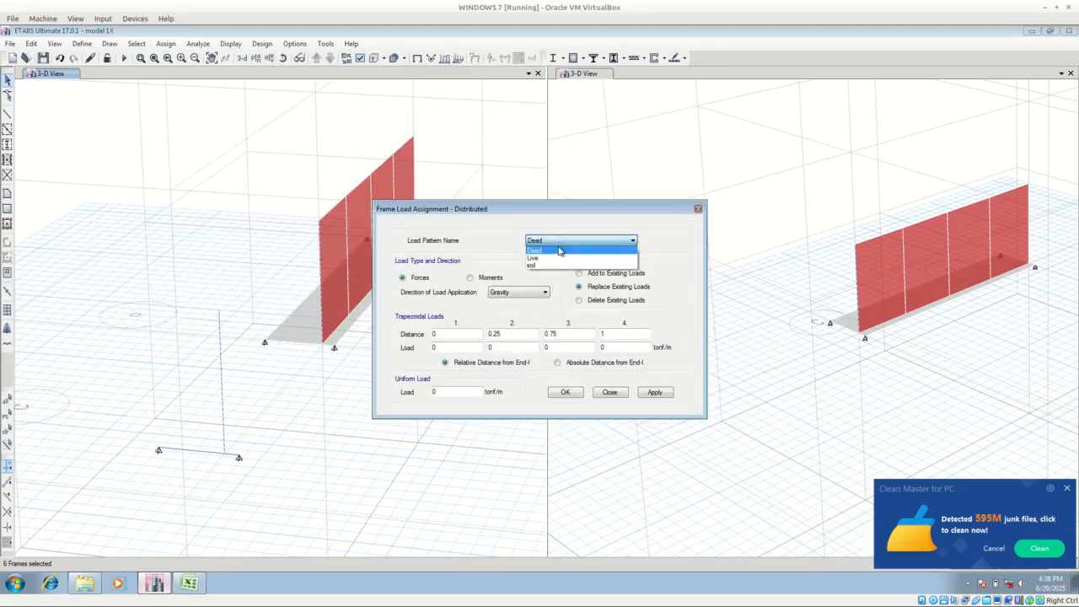
{"action": "left_click", "coordinate": [556, 264]}
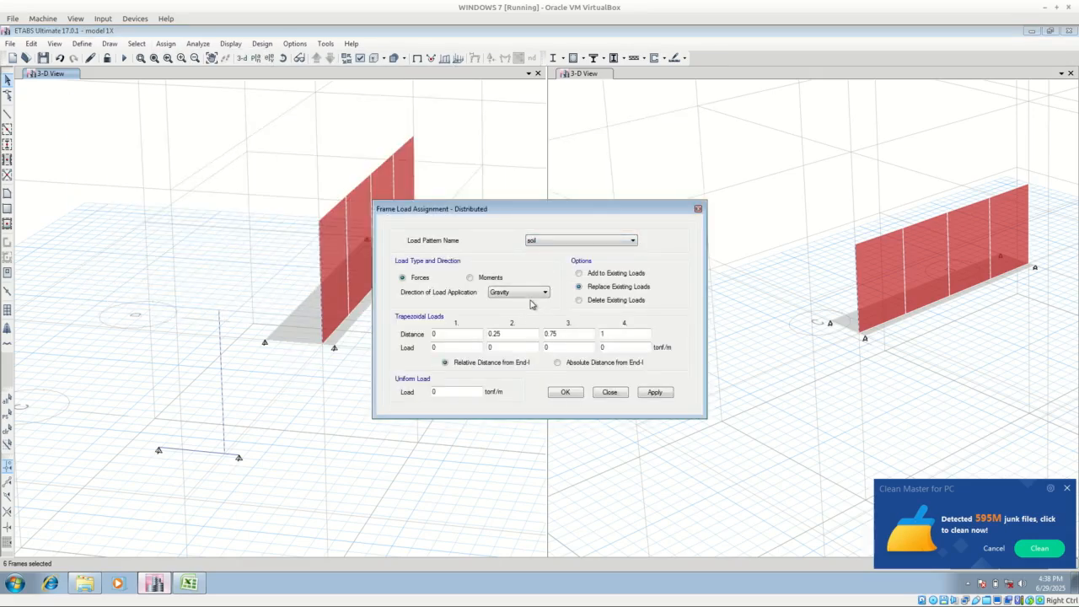
{"action": "left_click", "coordinate": [530, 292]}
{"action": "left_click", "coordinate": [510, 330]}
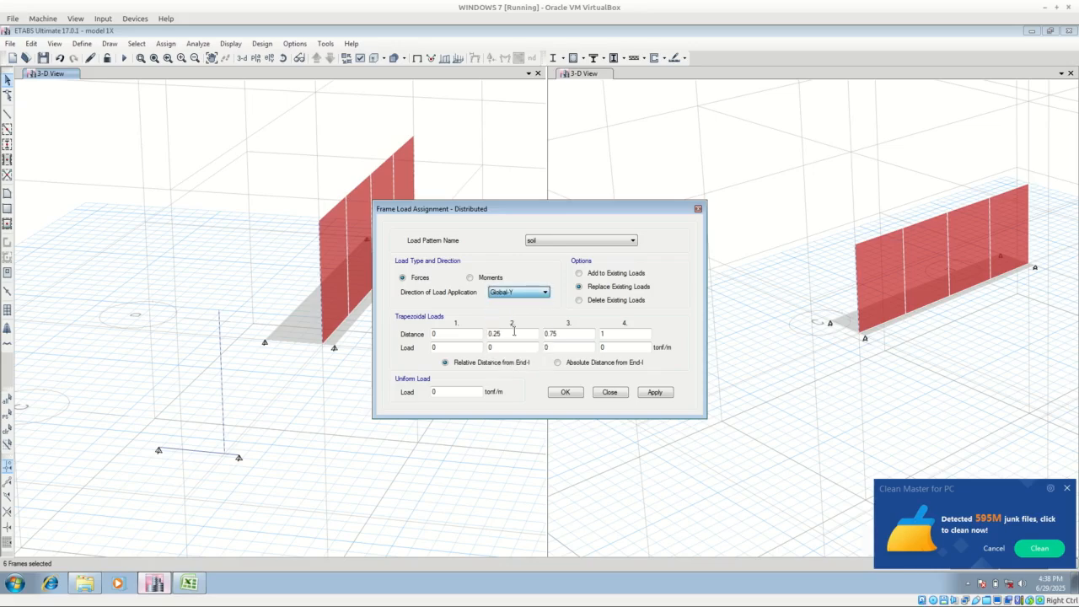
{"action": "double_click", "coordinate": [570, 336]}
{"action": "type", "text": "0"}
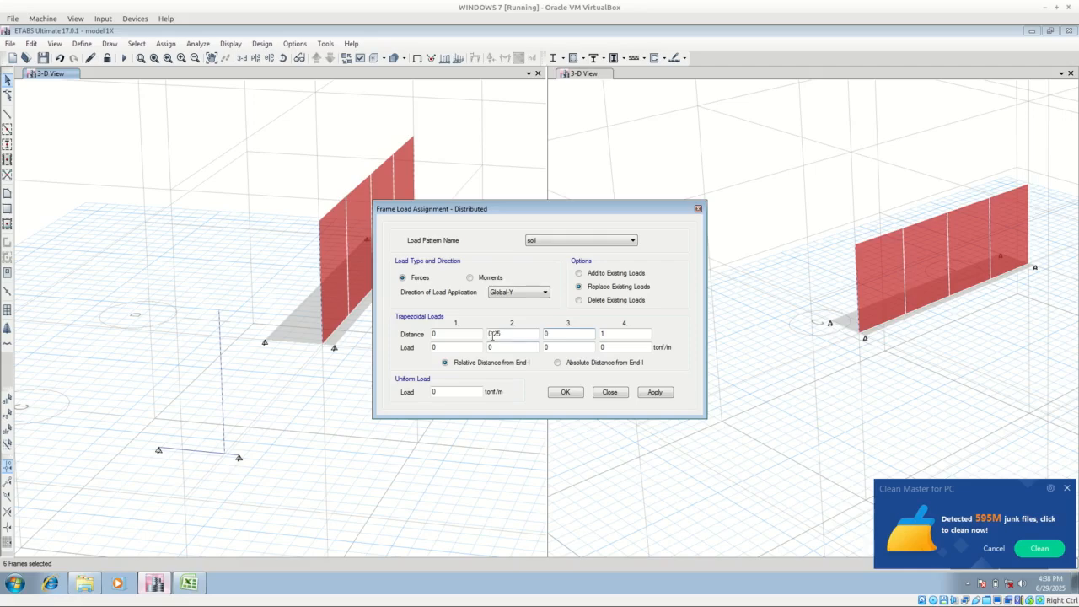
{"action": "double_click", "coordinate": [508, 335]}
{"action": "type", "text": "0"}
Step: Check the load in Excel cell T19, enter 0.882523 tonf/m as the fourth trapezoidal load in ETABS, and apply it
{"action": "left_click", "coordinate": [194, 590]}
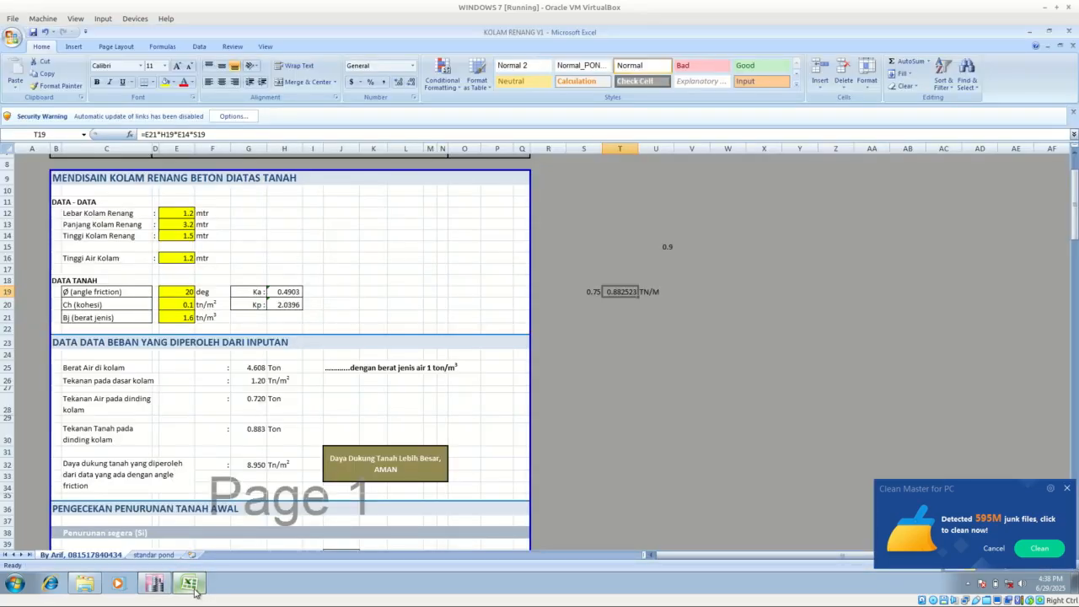
{"action": "left_click", "coordinate": [159, 586]}
{"action": "left_click", "coordinate": [628, 346]}
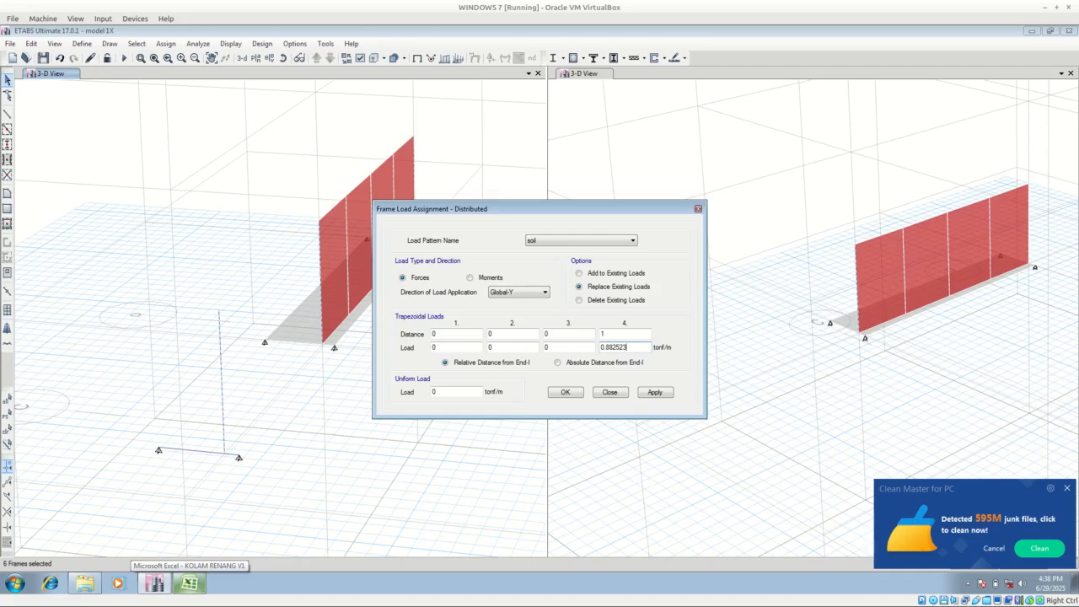
{"action": "left_click", "coordinate": [655, 393]}
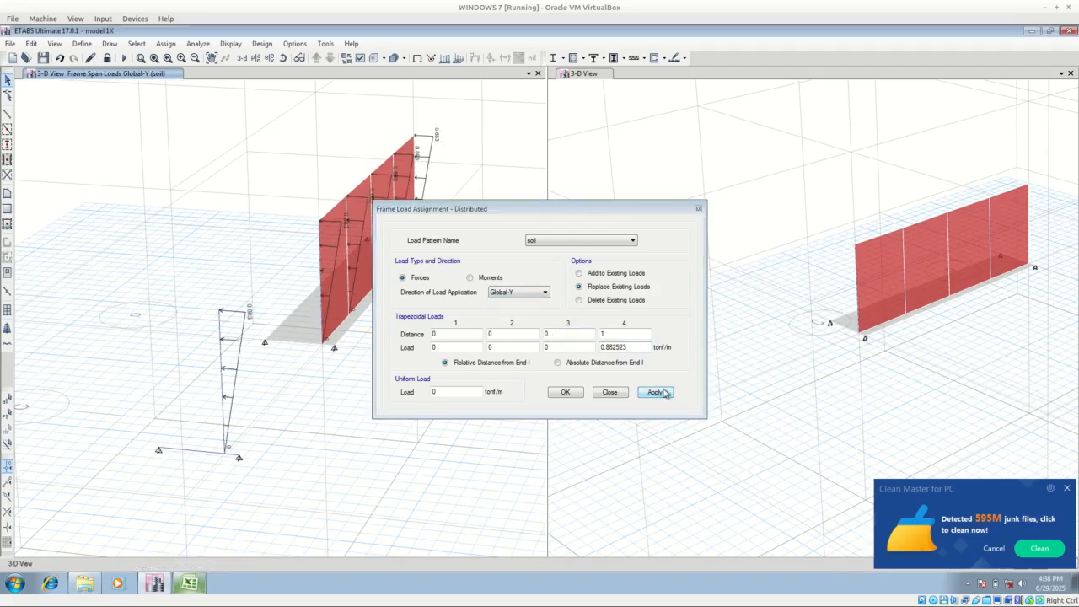
Step: Set the third trapezoidal load to 0.883 tonf/m and the fourth to 0, and apply it to the six reselected vertical frames
{"action": "left_click_drag", "start_coordinate": [636, 347], "coordinate": [586, 344]}
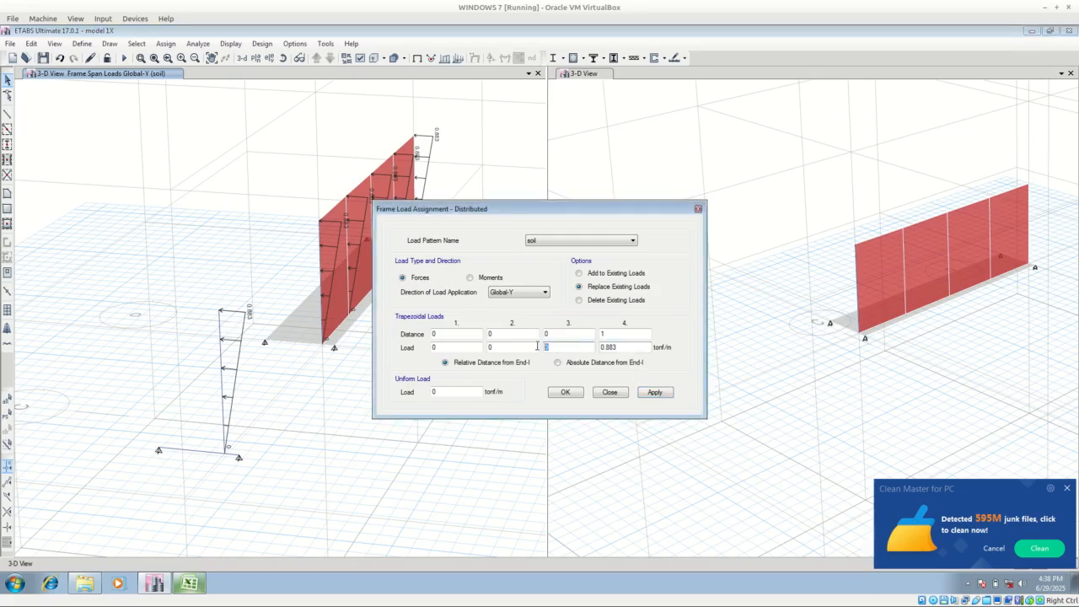
{"action": "type", "text": "0.883"}
{"action": "key", "text": "Tab"}
{"action": "type", "text": "0"}
{"action": "left_click_drag", "start_coordinate": [497, 212], "coordinate": [576, 217]}
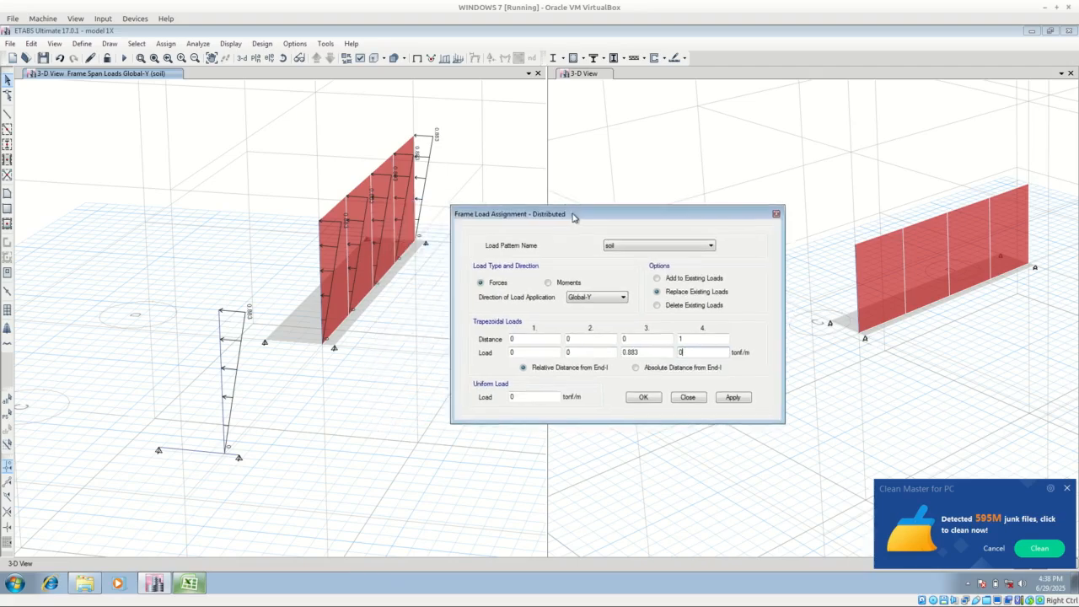
{"action": "left_click", "coordinate": [320, 250]}
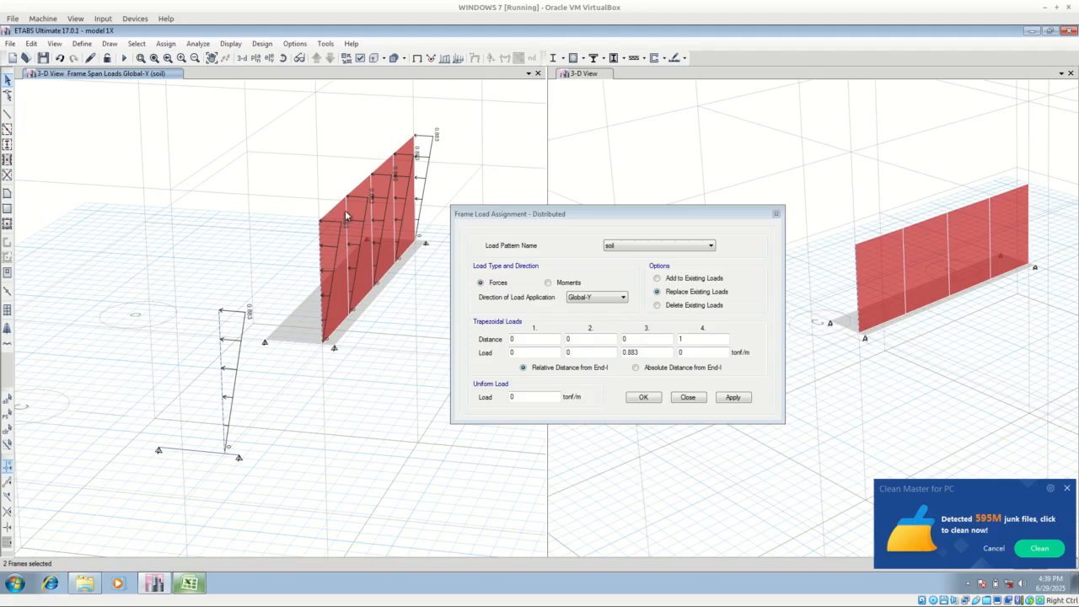
{"action": "left_click", "coordinate": [373, 202]}
{"action": "left_click", "coordinate": [394, 184]}
{"action": "left_click", "coordinate": [740, 400]}
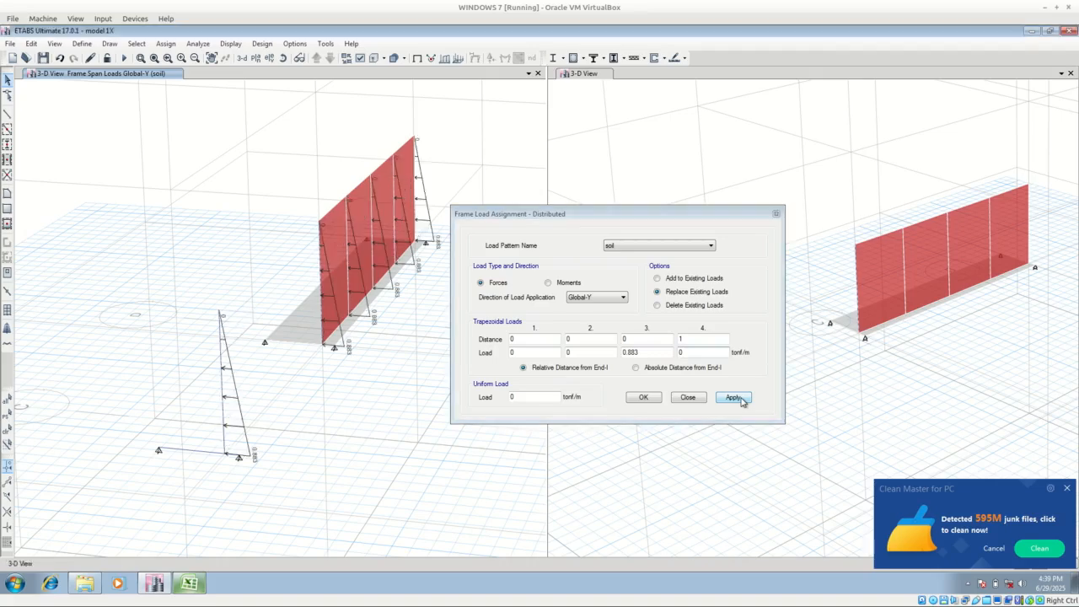
{"action": "left_click", "coordinate": [687, 397]}
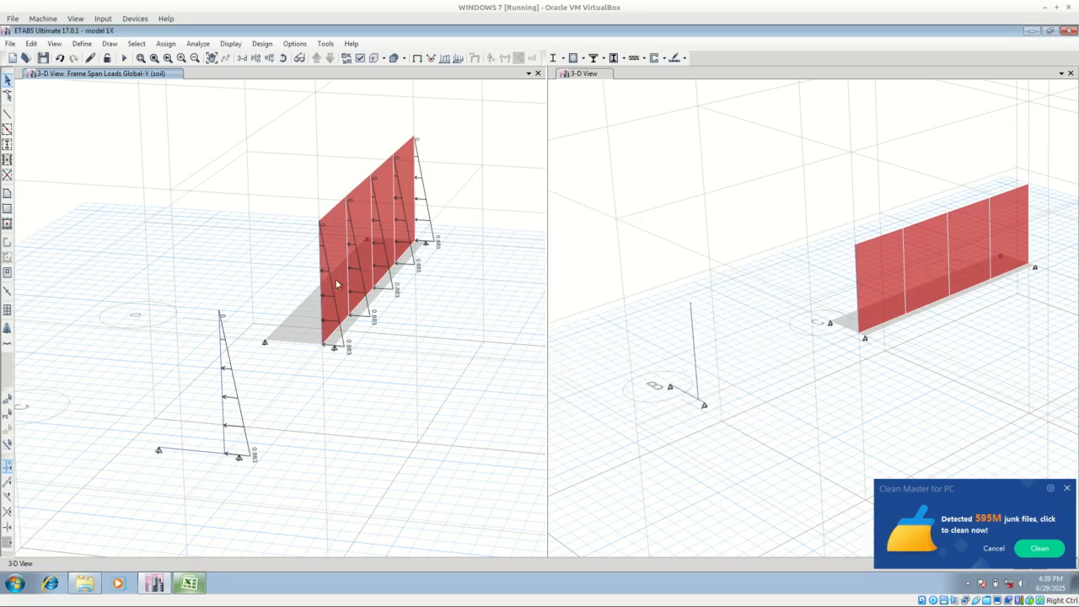
Step: Examine the geometry and assigned loads of the wall's nearest vertical frame
{"action": "right_click", "coordinate": [321, 299]}
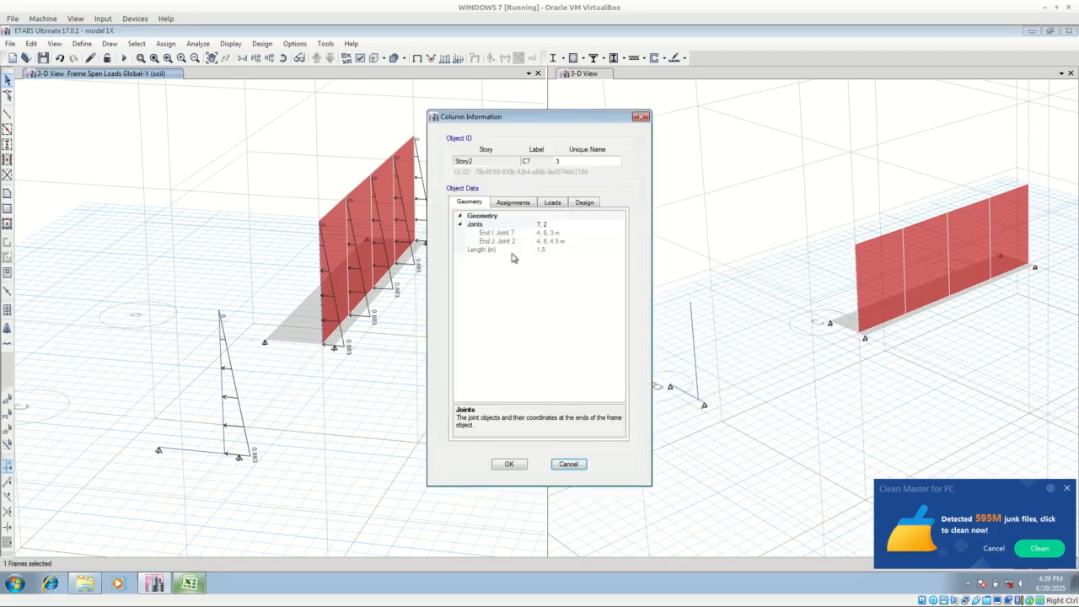
{"action": "left_click", "coordinate": [552, 203]}
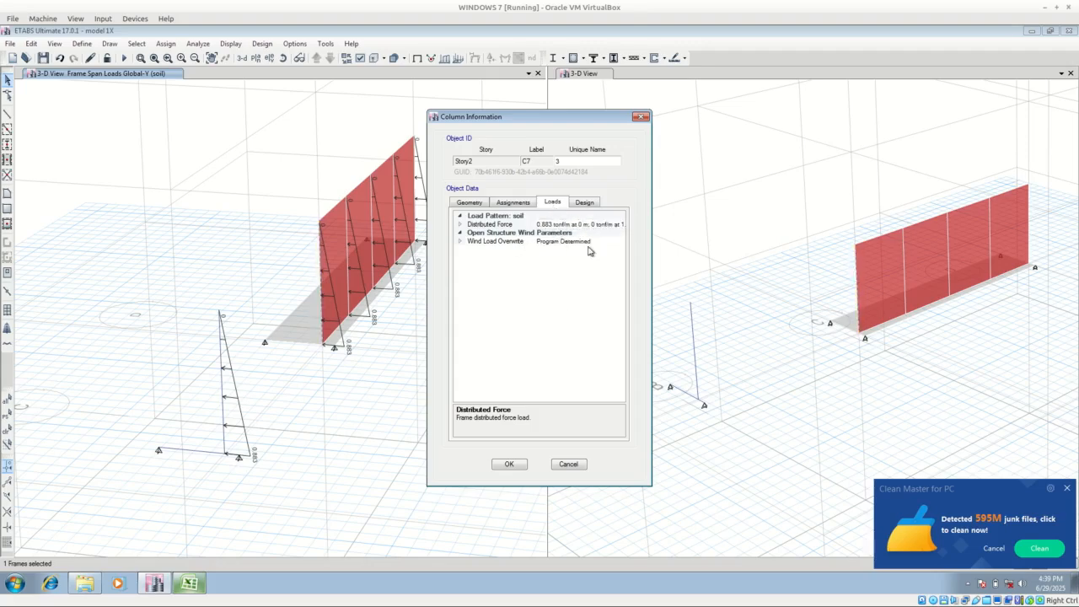
{"action": "left_click", "coordinate": [568, 465]}
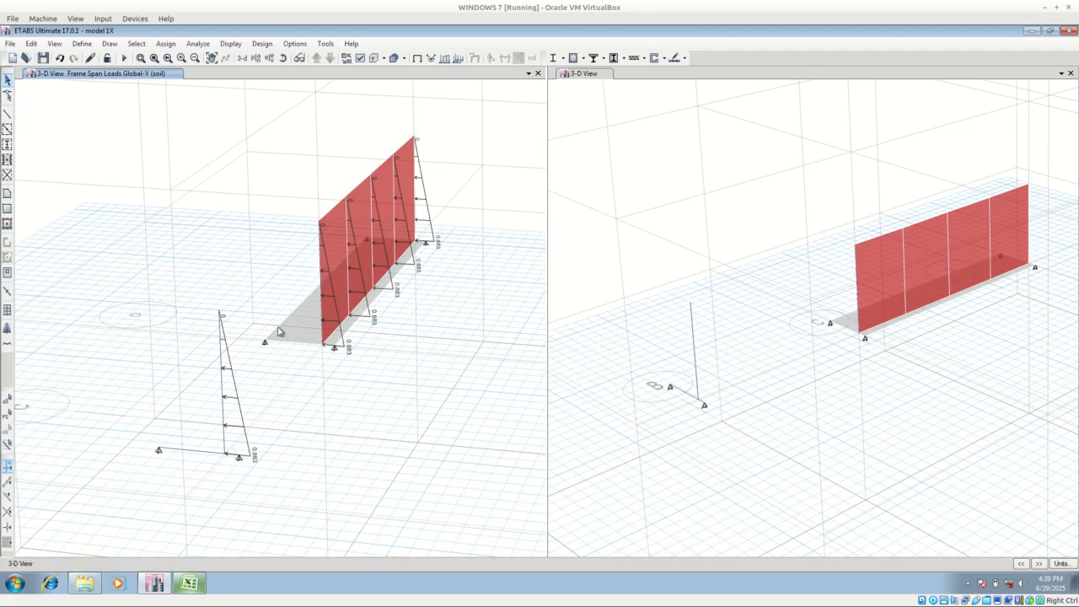
Step: Check the soil load assigned to the standalone vertical frame, and clear its selection
{"action": "right_click", "coordinate": [222, 361]}
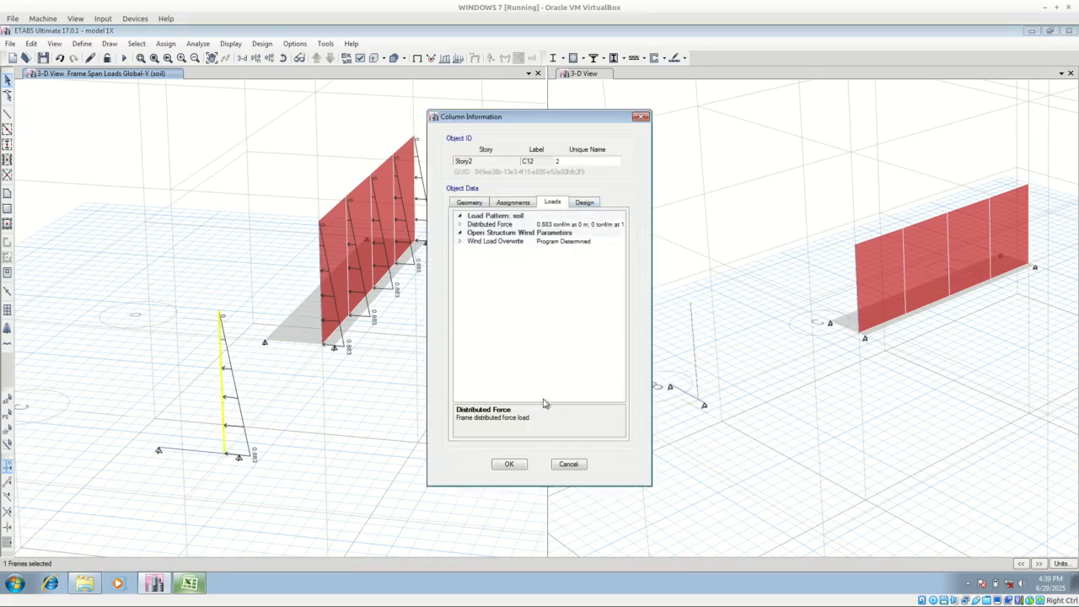
{"action": "left_click", "coordinate": [561, 464]}
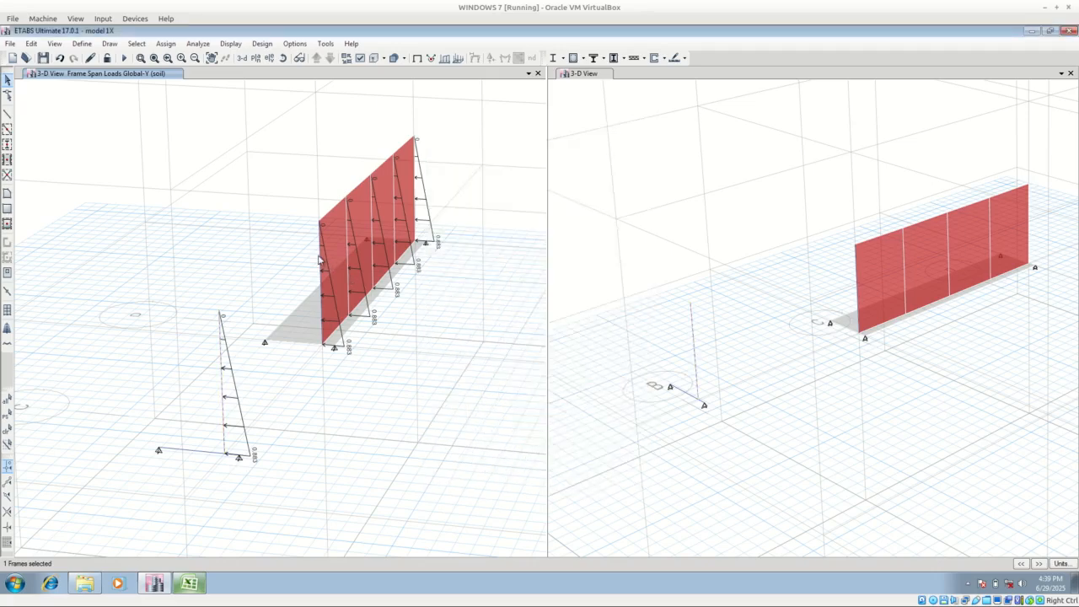
{"action": "left_click", "coordinate": [223, 372]}
Step: Display the frames and shells with extruded sections in the 3-D view without span loads
{"action": "left_click", "coordinate": [283, 57]}
{"action": "left_click_drag", "start_coordinate": [396, 331], "coordinate": [203, 387]}
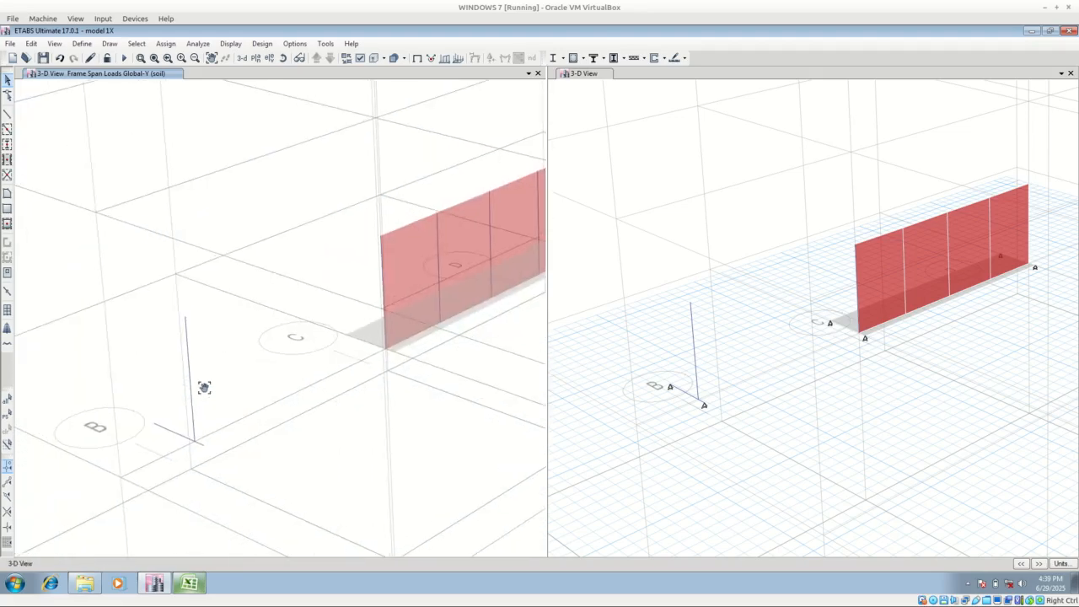
{"action": "left_click", "coordinate": [710, 253]}
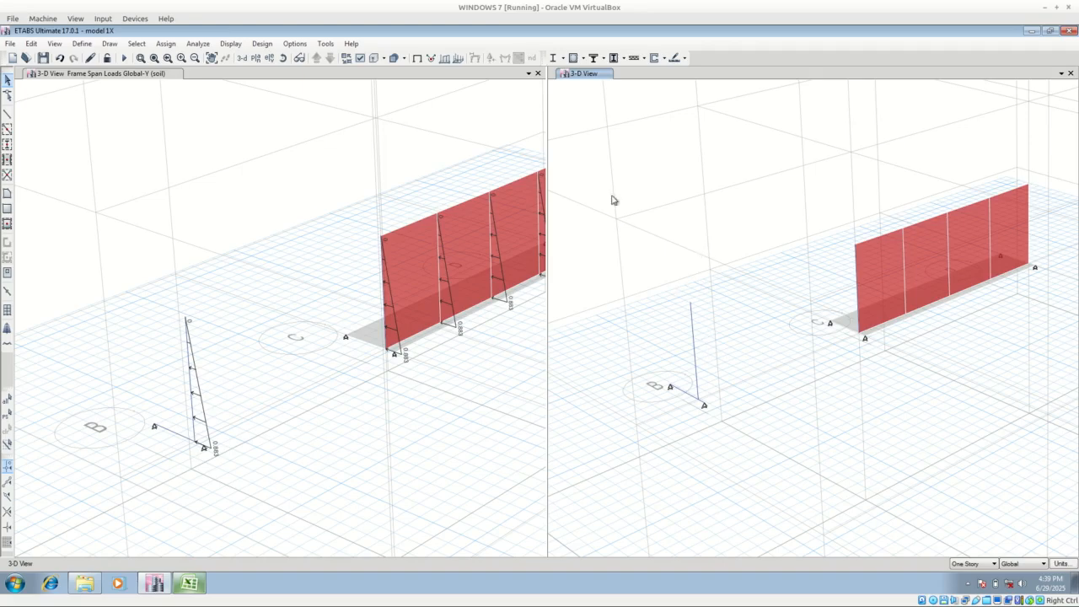
{"action": "left_click", "coordinate": [375, 58]}
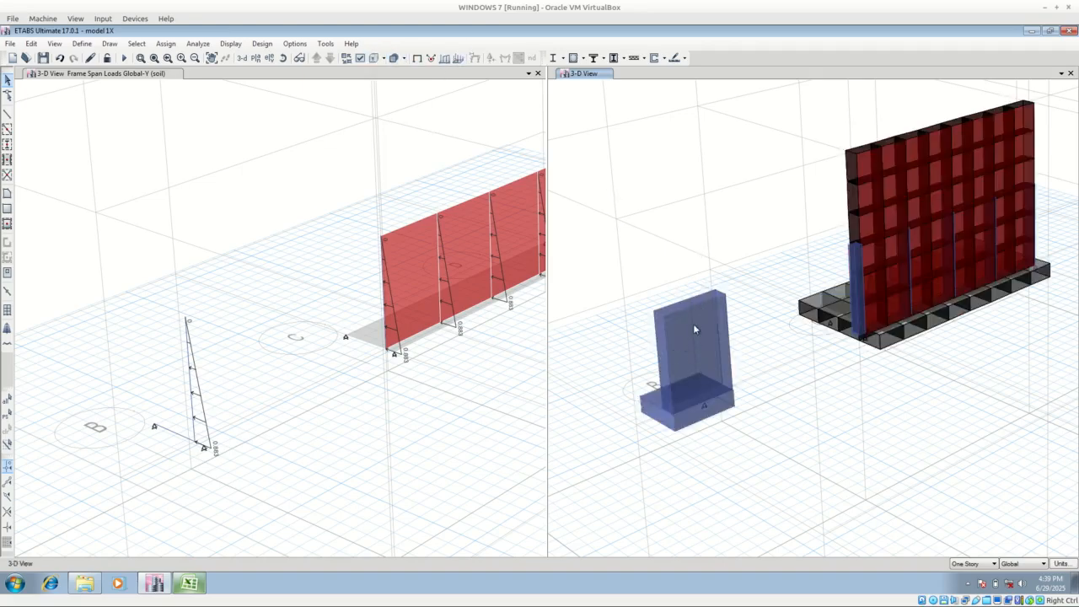
Step: Check the wall and base slab thicknesses in the Excel reinforcement summary, and return to ETABS
{"action": "left_click", "coordinate": [189, 583]}
{"action": "scroll", "coordinate": [368, 299], "scroll_direction": "down", "scroll_amount": 20}
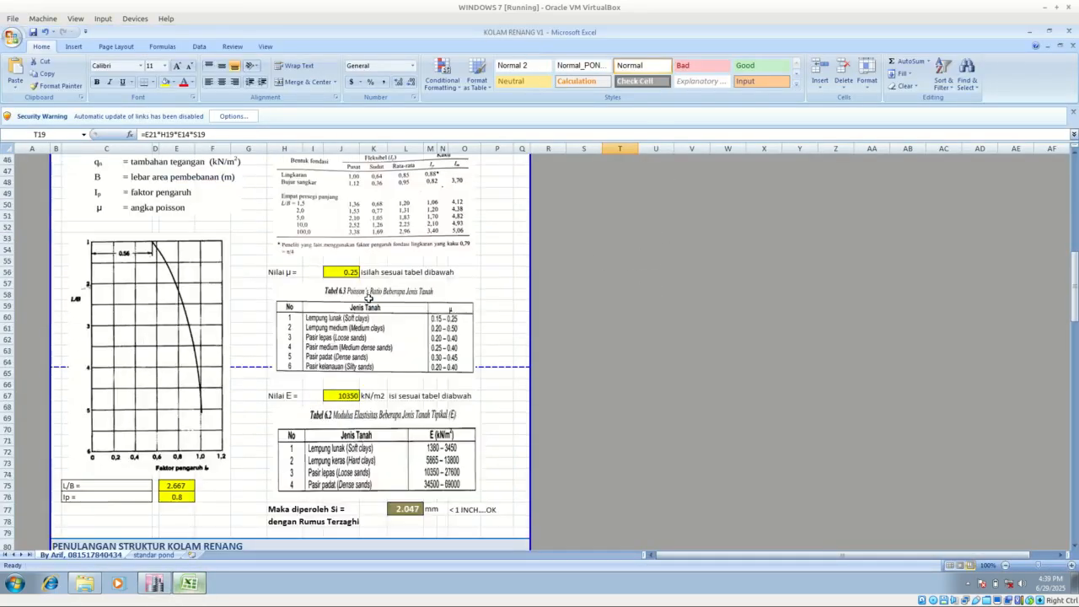
{"action": "scroll", "coordinate": [375, 309], "scroll_direction": "down", "scroll_amount": 14}
{"action": "scroll", "coordinate": [457, 334], "scroll_direction": "up", "scroll_amount": 5}
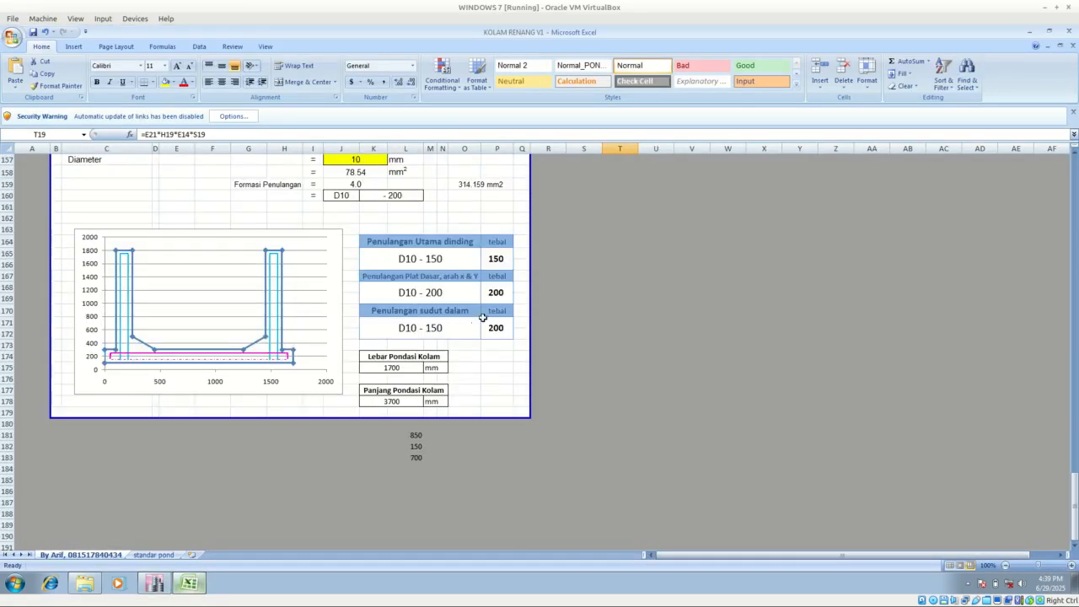
{"action": "left_click", "coordinate": [154, 583]}
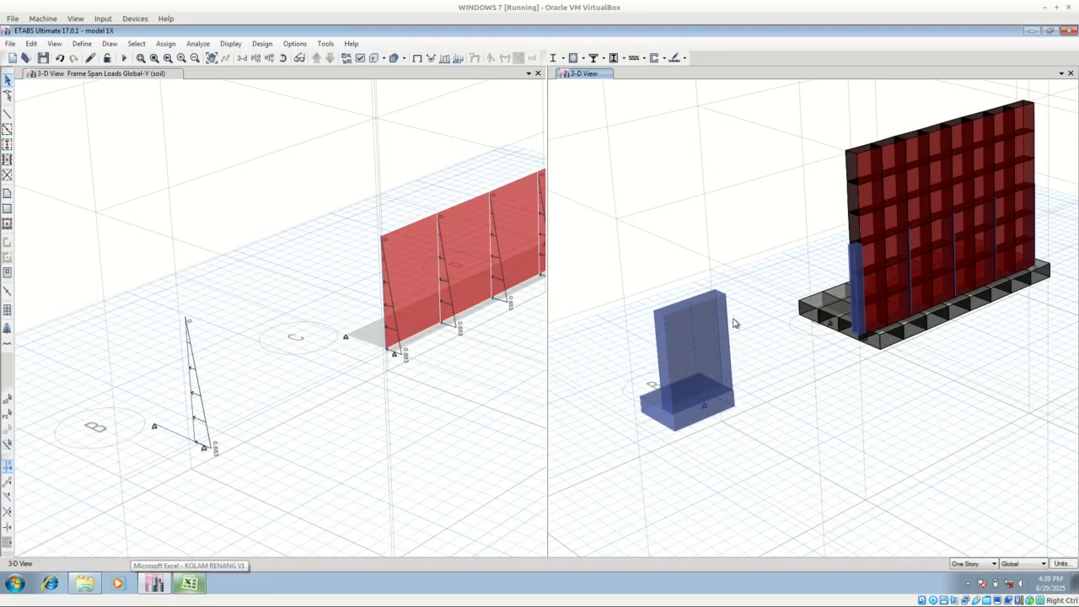
Step: Edit the depth of the RWW frame section and accept its property data
{"action": "left_click", "coordinate": [694, 331]}
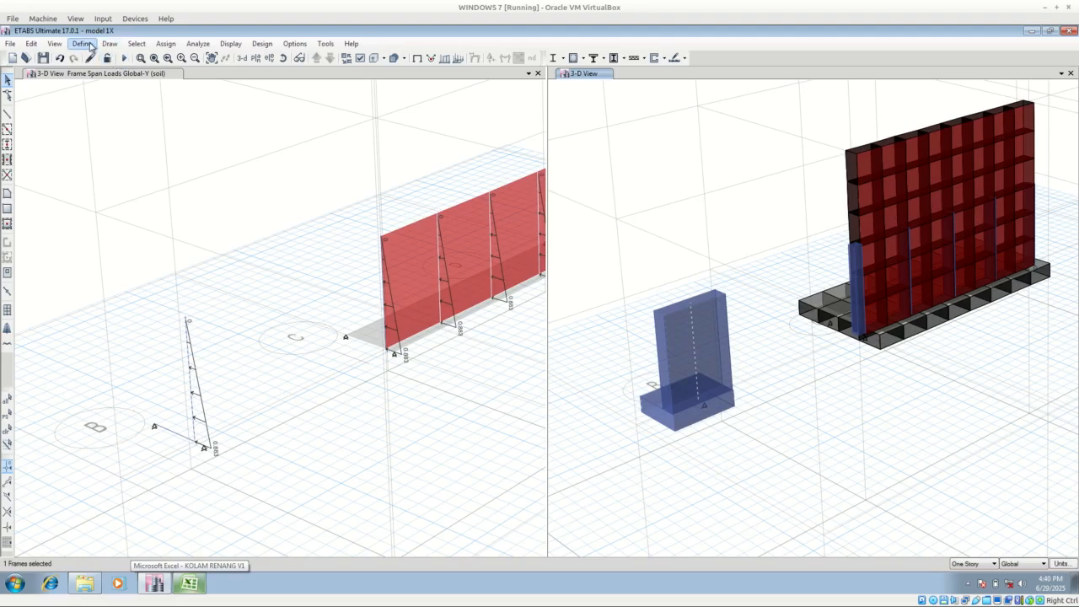
{"action": "left_click", "coordinate": [84, 45]}
{"action": "left_click", "coordinate": [84, 45]}
{"action": "left_click", "coordinate": [84, 44]}
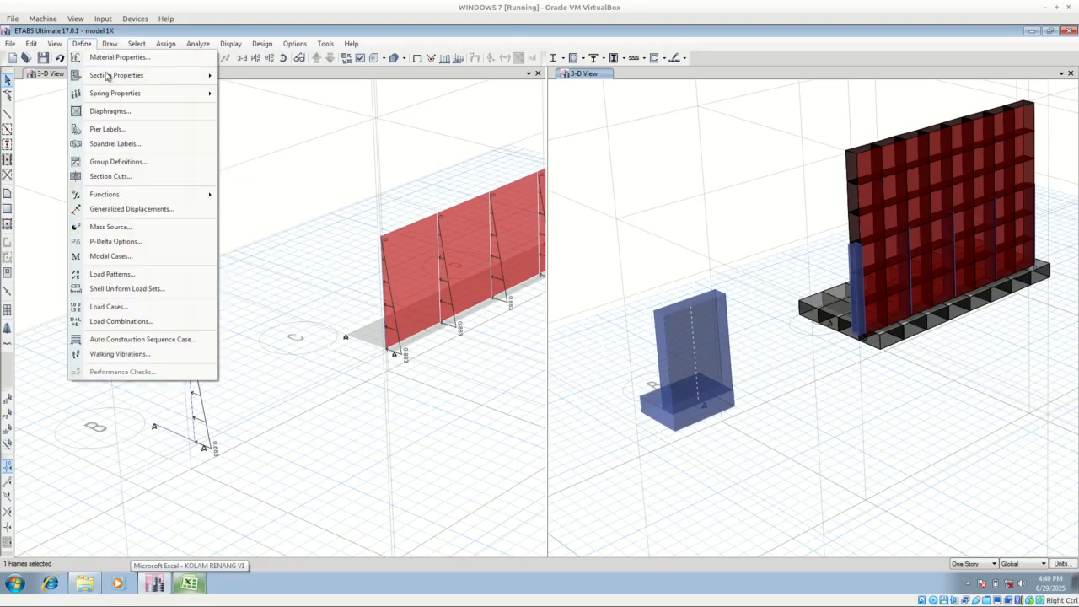
{"action": "mouse_move", "coordinate": [199, 77]}
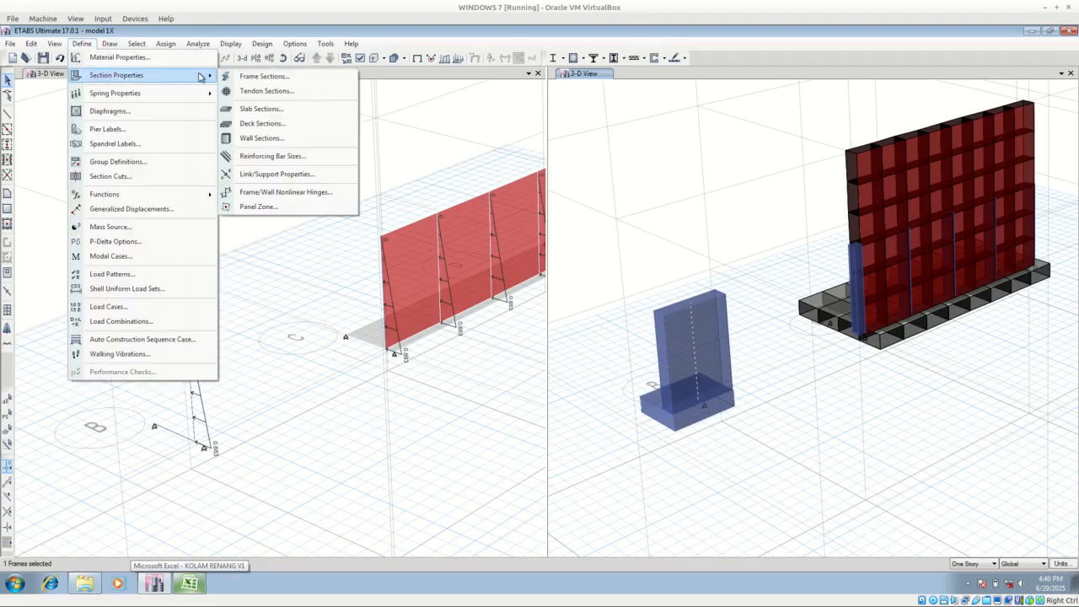
{"action": "left_click", "coordinate": [263, 76]}
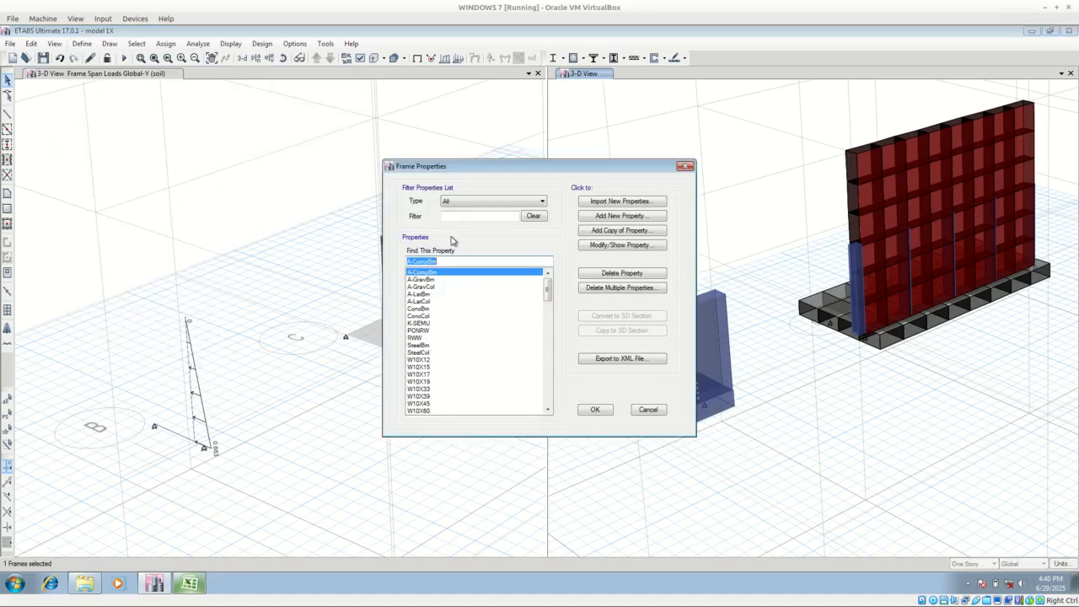
{"action": "left_click", "coordinate": [417, 338]}
{"action": "left_click", "coordinate": [612, 245]}
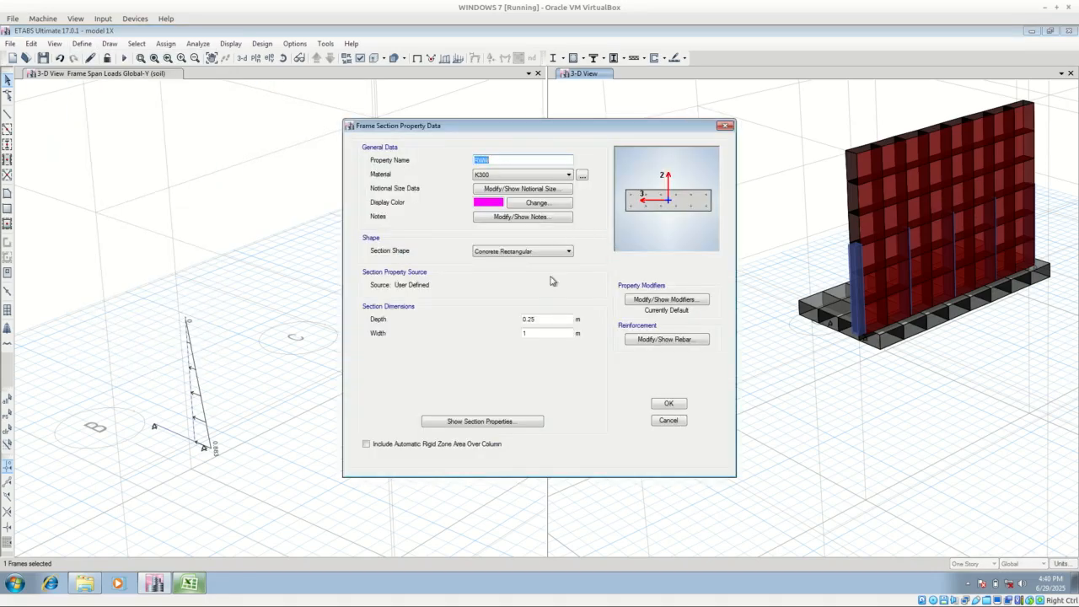
{"action": "left_click", "coordinate": [530, 318]}
{"action": "left_click", "coordinate": [671, 406]}
Step: Edit the section dimensions of the PONRW frame property and accept them
{"action": "left_click", "coordinate": [470, 330]}
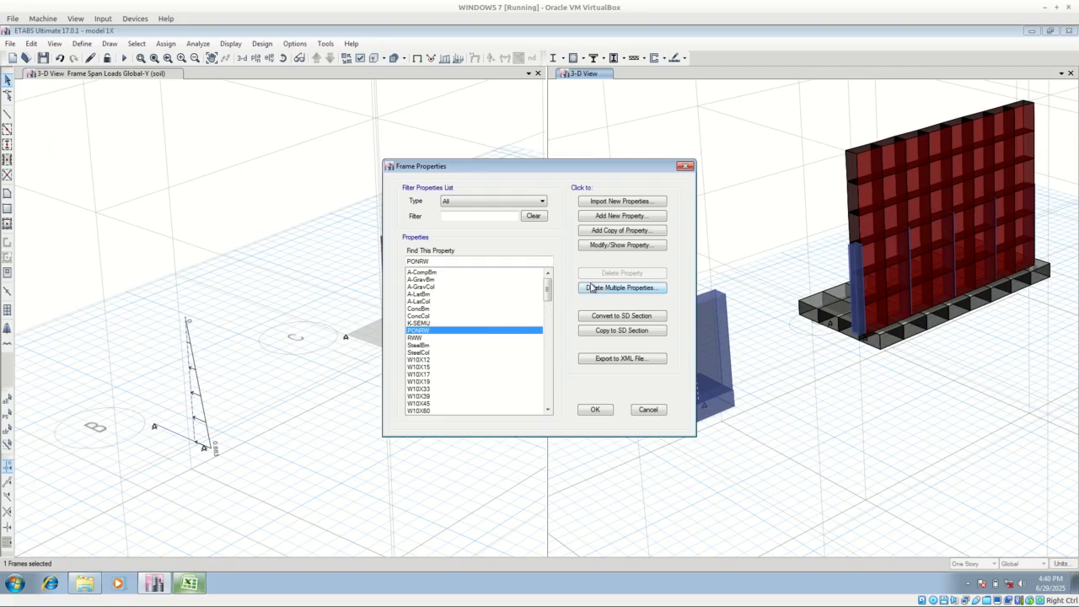
{"action": "left_click", "coordinate": [621, 246]}
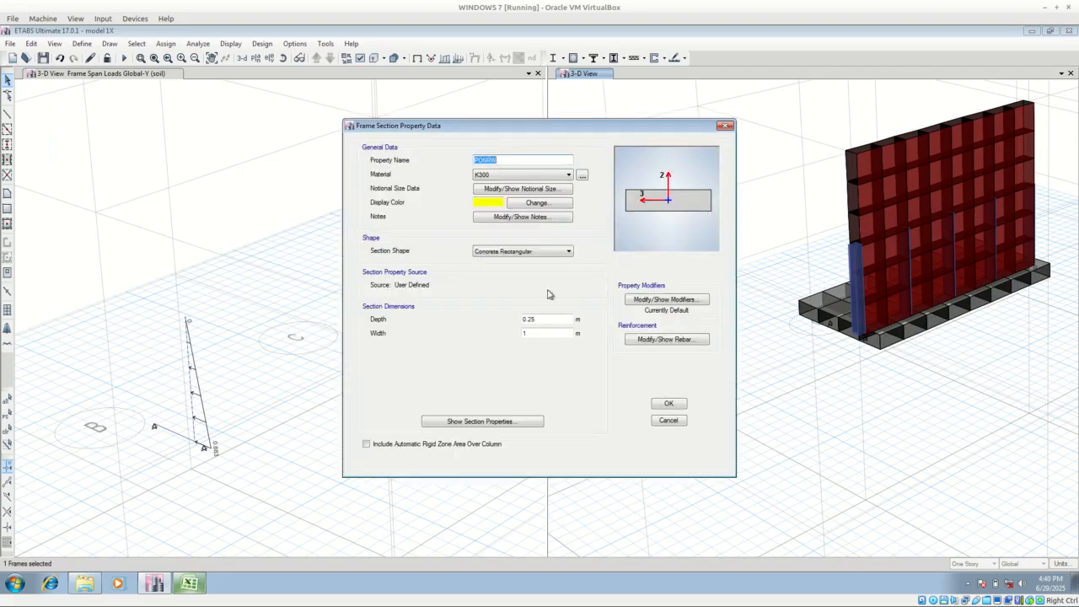
{"action": "left_click", "coordinate": [554, 332]}
{"action": "left_click", "coordinate": [664, 404]}
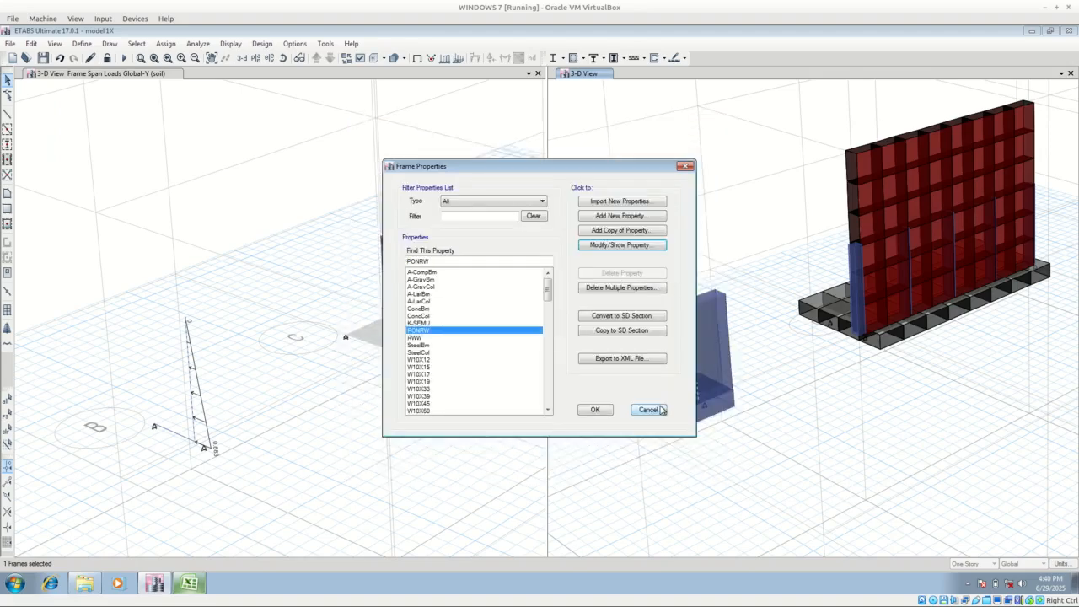
Step: Check the K-SEMU frame section dimensions, accept the frame properties, and deselect the standalone vertical frame
{"action": "left_click", "coordinate": [431, 322]}
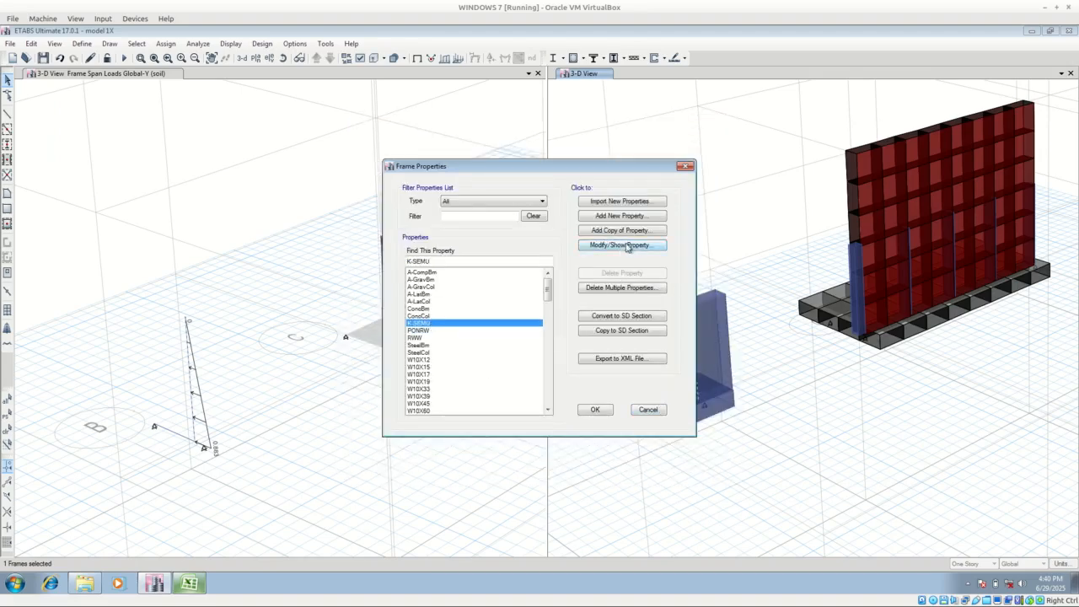
{"action": "left_click", "coordinate": [624, 245]}
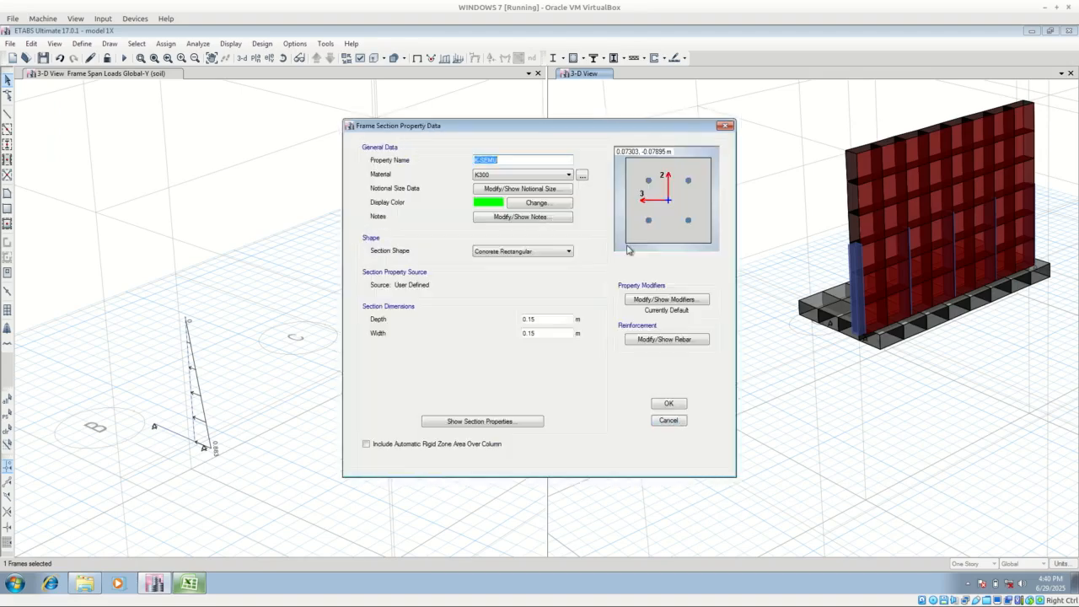
{"action": "left_click", "coordinate": [545, 334]}
{"action": "left_click", "coordinate": [668, 404]}
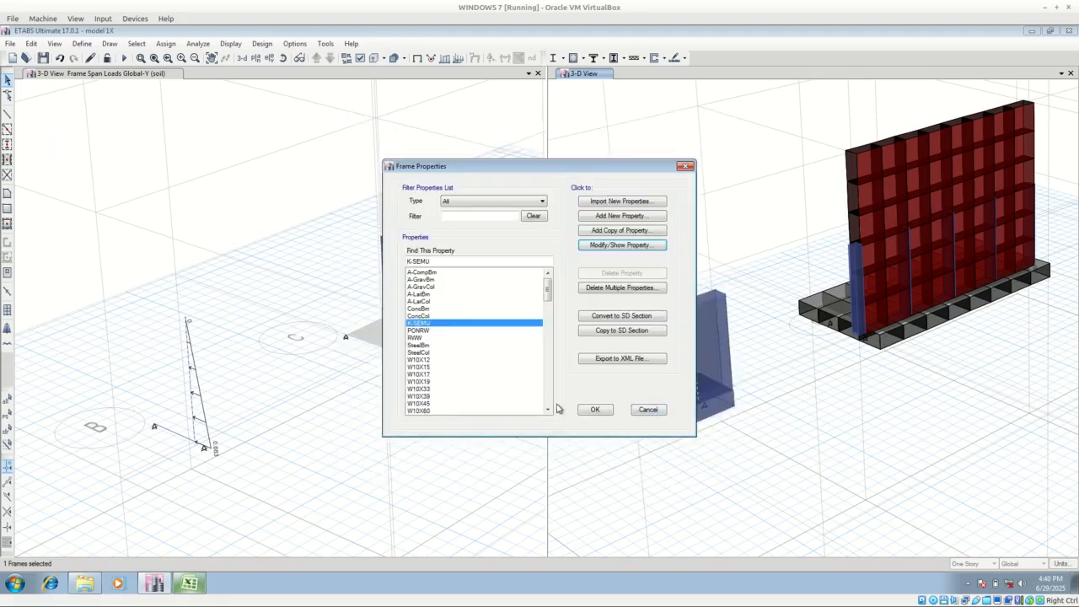
{"action": "left_click", "coordinate": [593, 411]}
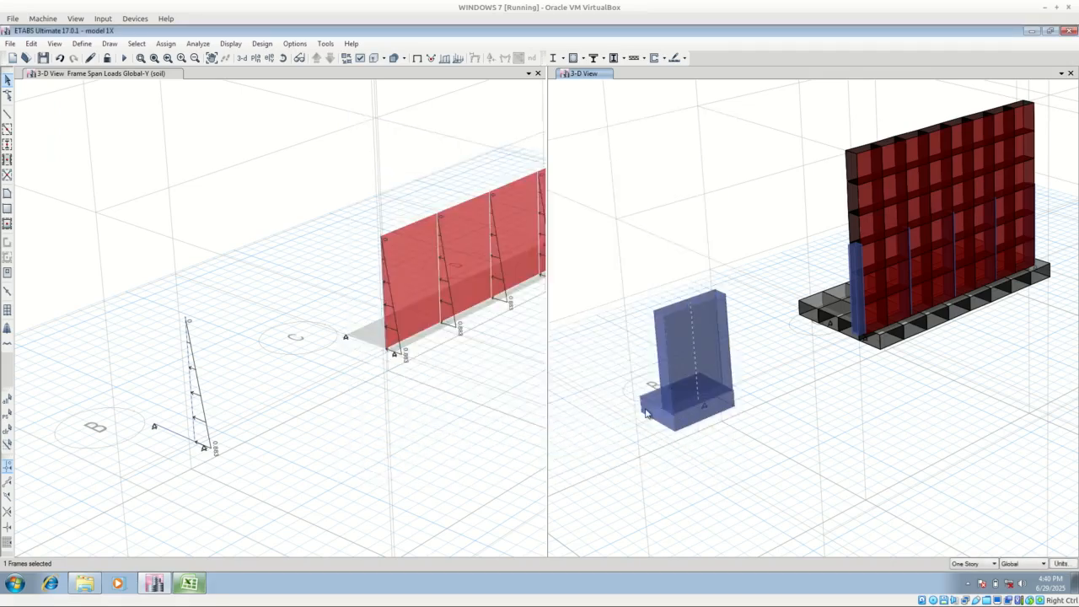
{"action": "left_click", "coordinate": [696, 354]}
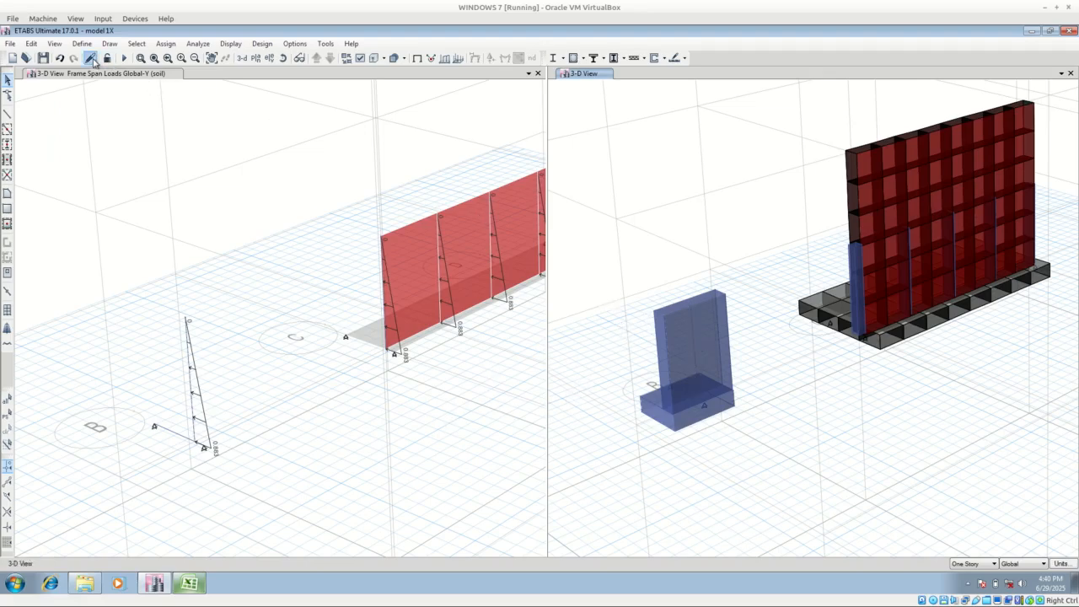
Step: Check the section property assigned to the wall's farthest panel
{"action": "middle_click_drag", "start_coordinate": [934, 358], "coordinate": [840, 446]}
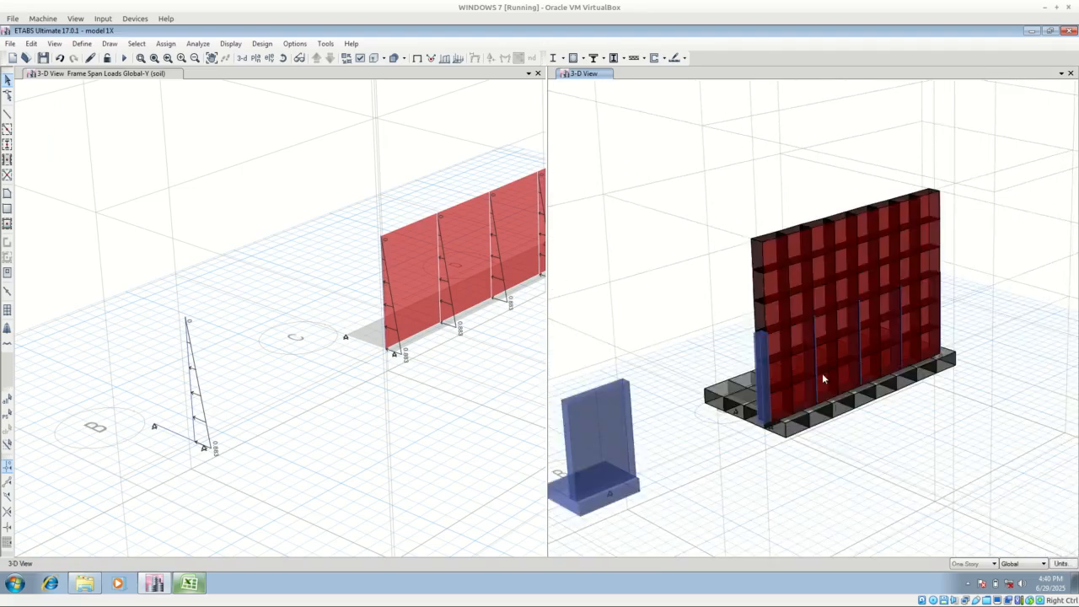
{"action": "left_click", "coordinate": [411, 267]}
{"action": "middle_click_drag", "start_coordinate": [459, 259], "coordinate": [343, 316]}
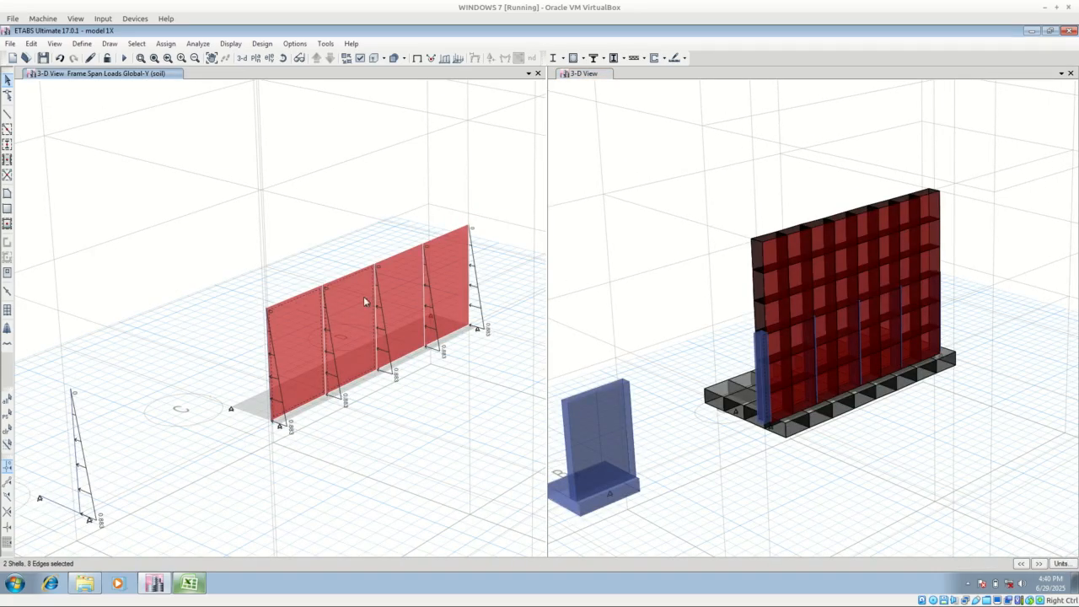
{"action": "right_click", "coordinate": [437, 262]}
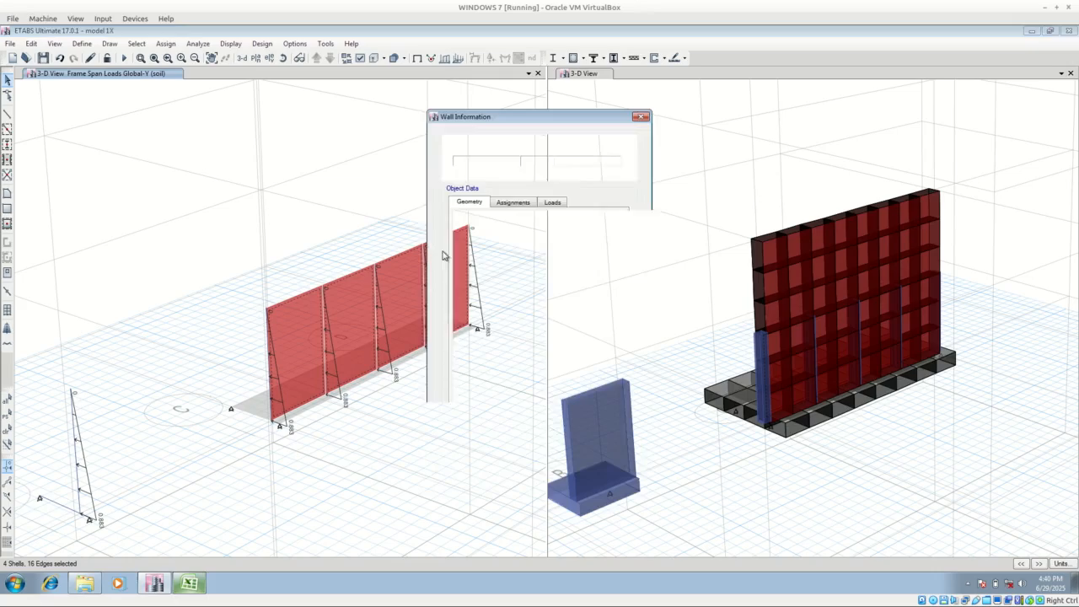
{"action": "left_click", "coordinate": [513, 203]}
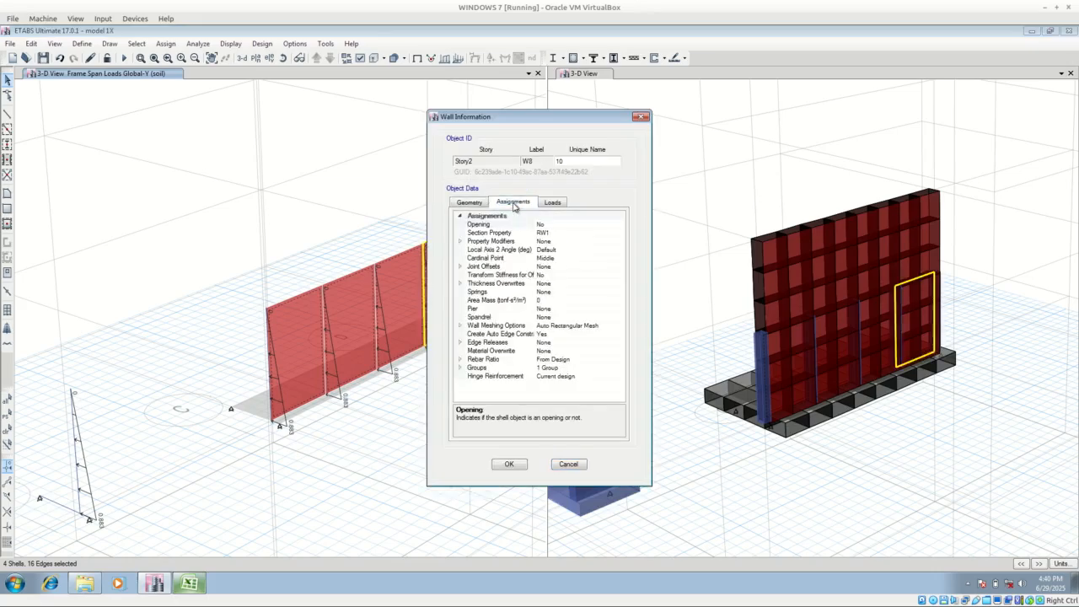
{"action": "left_click", "coordinate": [567, 466]}
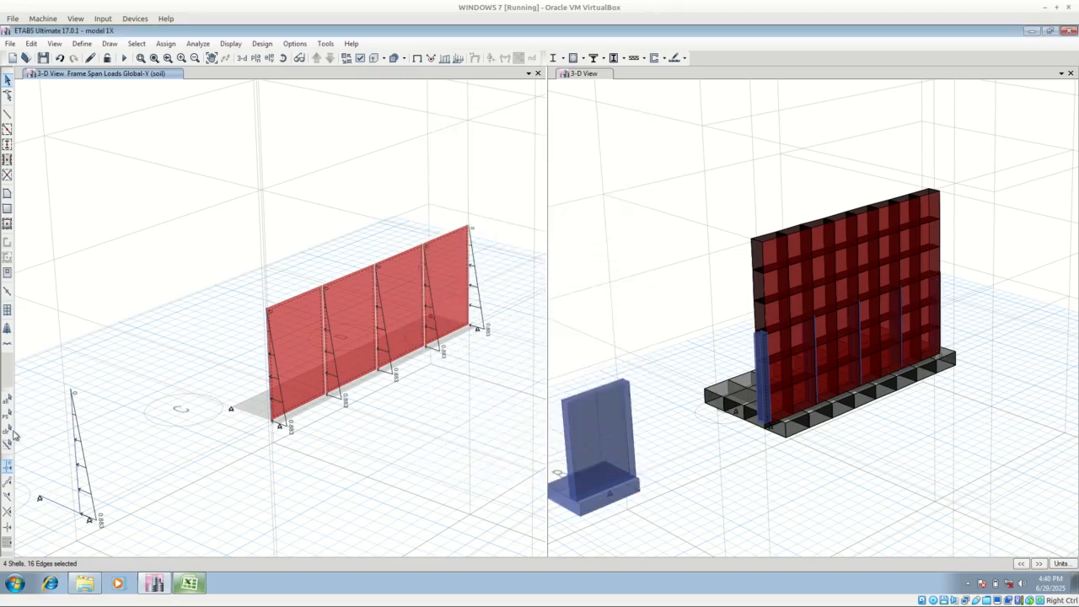
Step: Set the thickness of the RW1 wall property to 0.15 m and accept the wall properties
{"action": "left_click", "coordinate": [82, 43]}
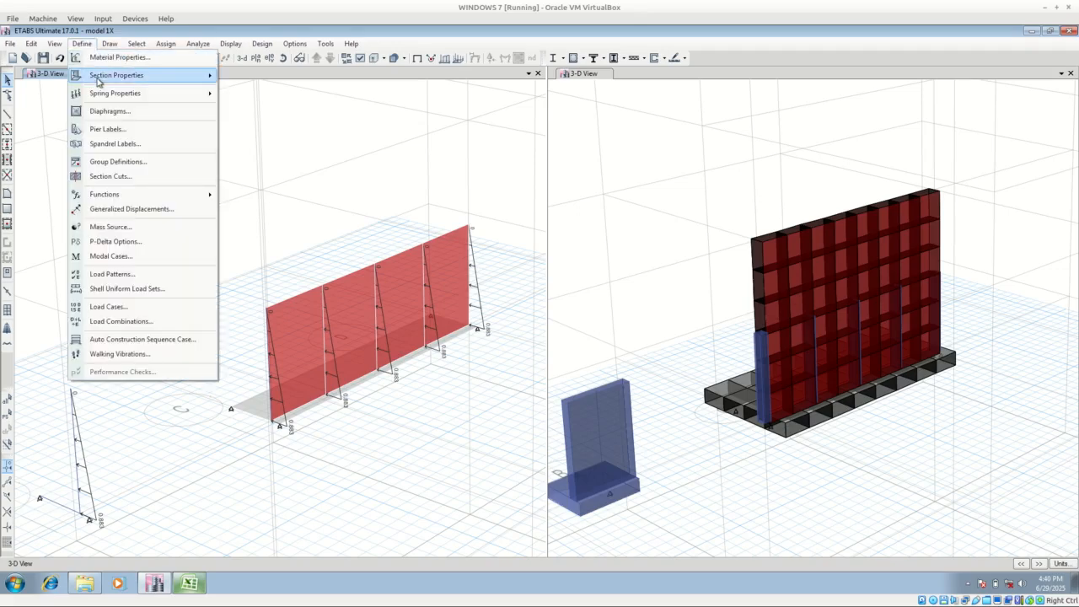
{"action": "mouse_move", "coordinate": [202, 75]}
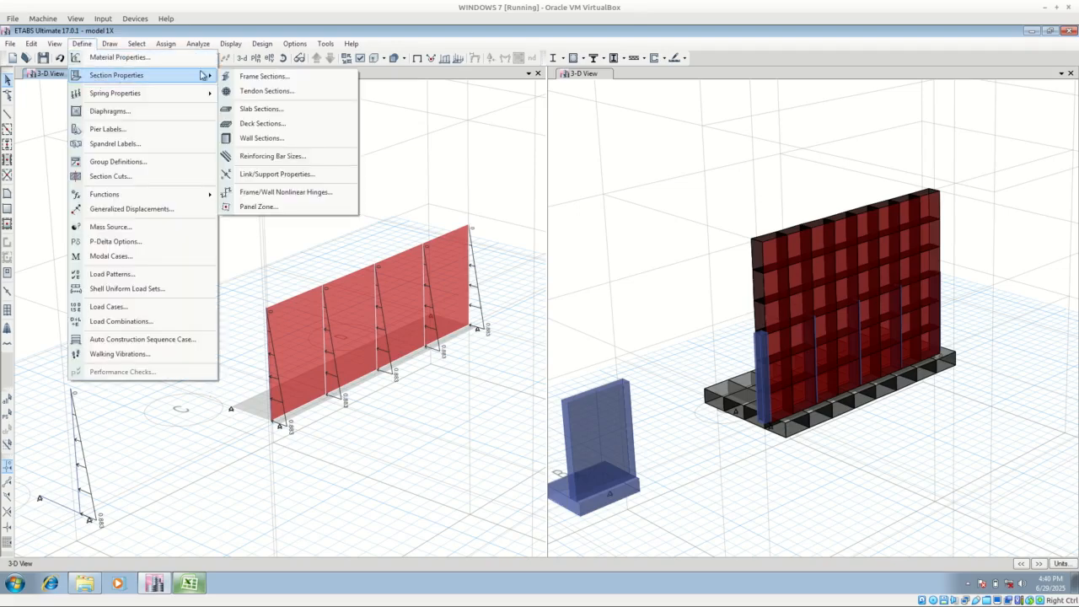
{"action": "left_click", "coordinate": [242, 137]}
{"action": "left_click", "coordinate": [570, 294]}
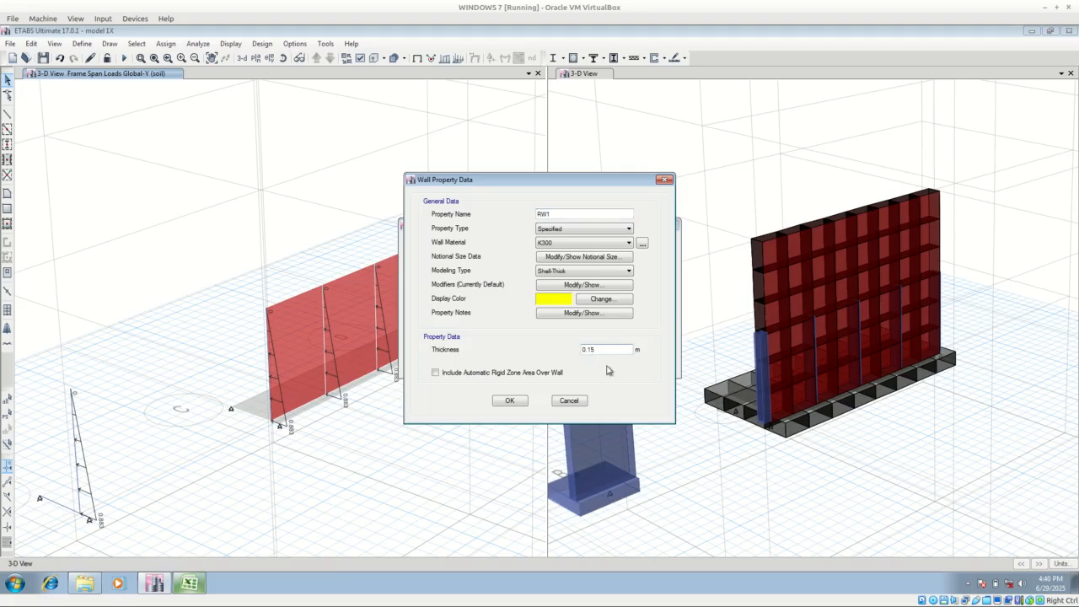
{"action": "left_click", "coordinate": [511, 401]}
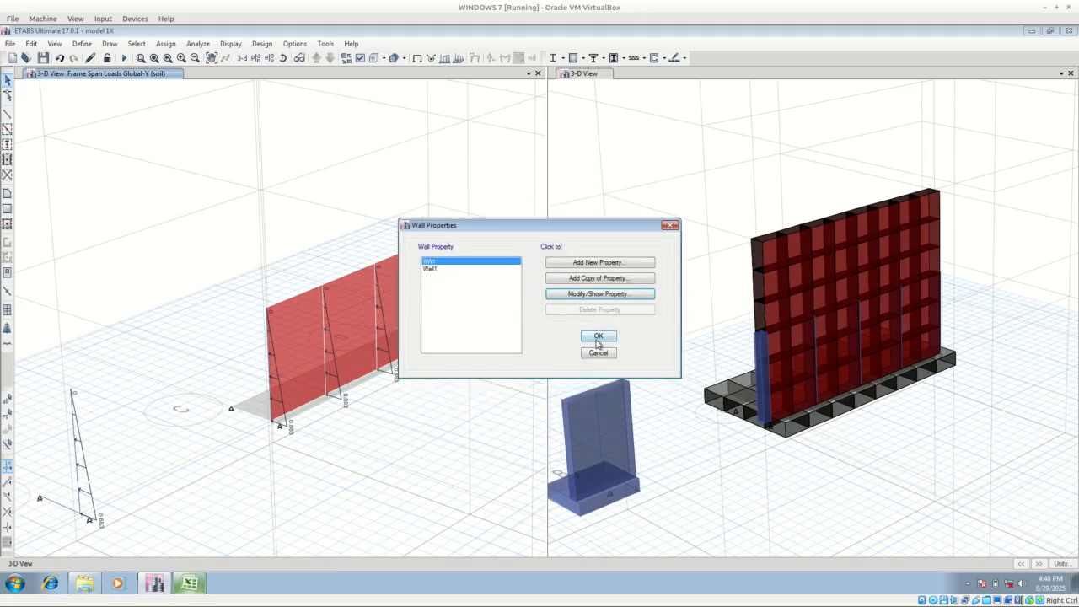
{"action": "left_click", "coordinate": [598, 337]}
Step: Check the section property assigned to the base slab strip in front of the wall, and clear the slab selection
{"action": "left_click", "coordinate": [283, 57]}
{"action": "left_click_drag", "start_coordinate": [226, 363], "coordinate": [355, 417]}
{"action": "left_click", "coordinate": [355, 417]}
{"action": "right_click", "coordinate": [354, 417]}
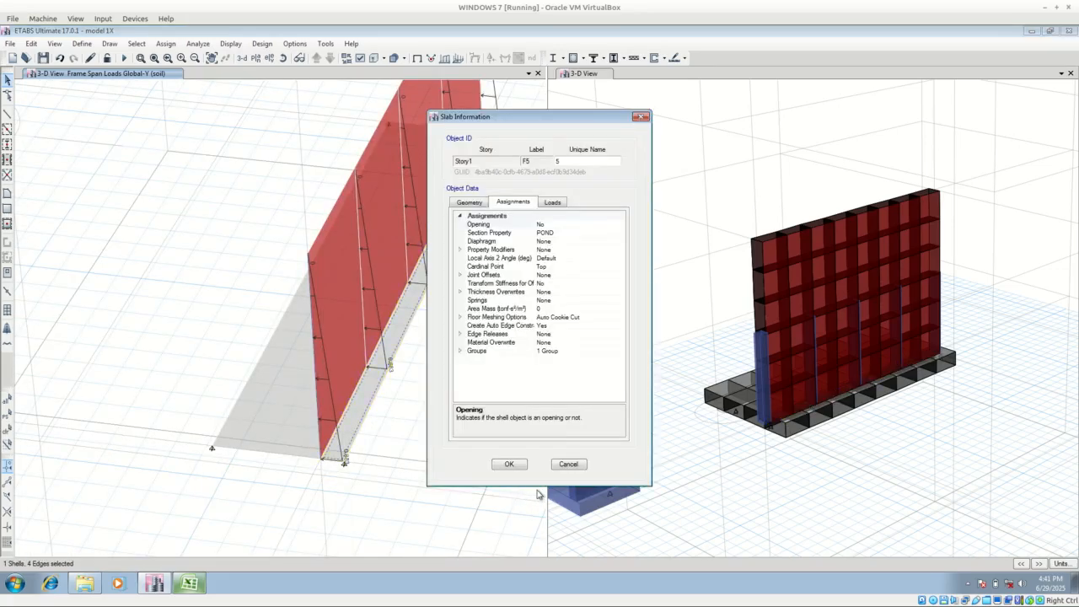
{"action": "left_click", "coordinate": [568, 465]}
{"action": "left_click", "coordinate": [369, 391]}
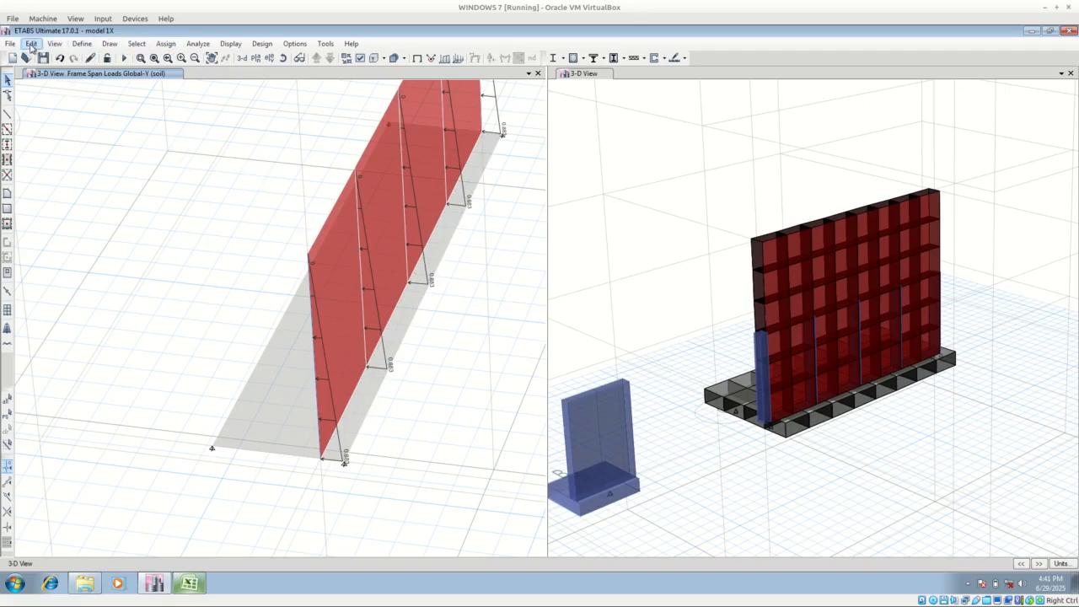
Step: Check the thickness of the POND slab property and accept the slab properties
{"action": "left_click", "coordinate": [82, 44]}
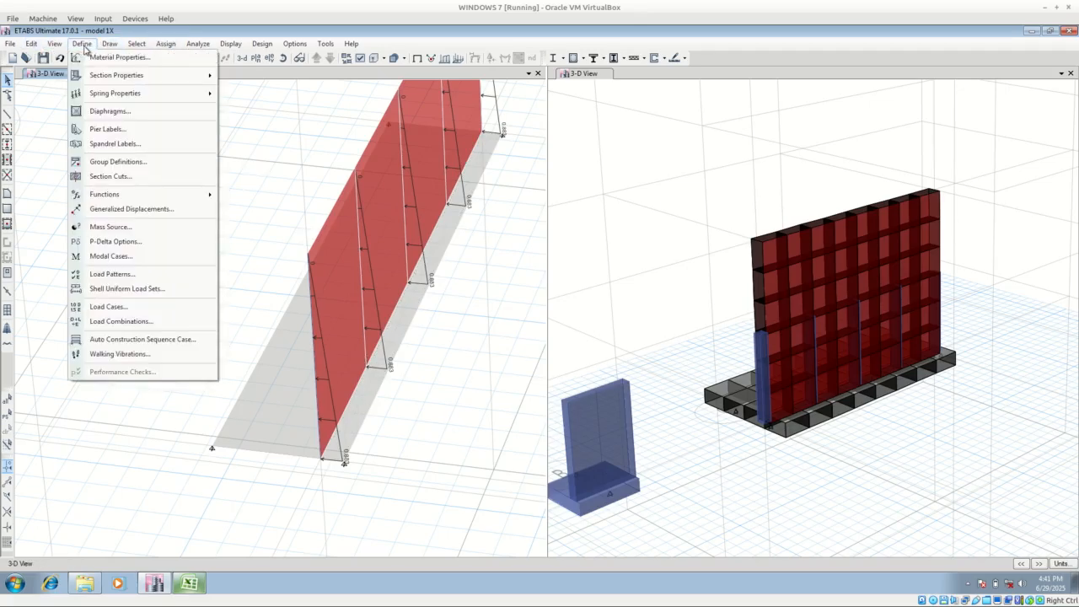
{"action": "mouse_move", "coordinate": [138, 79]}
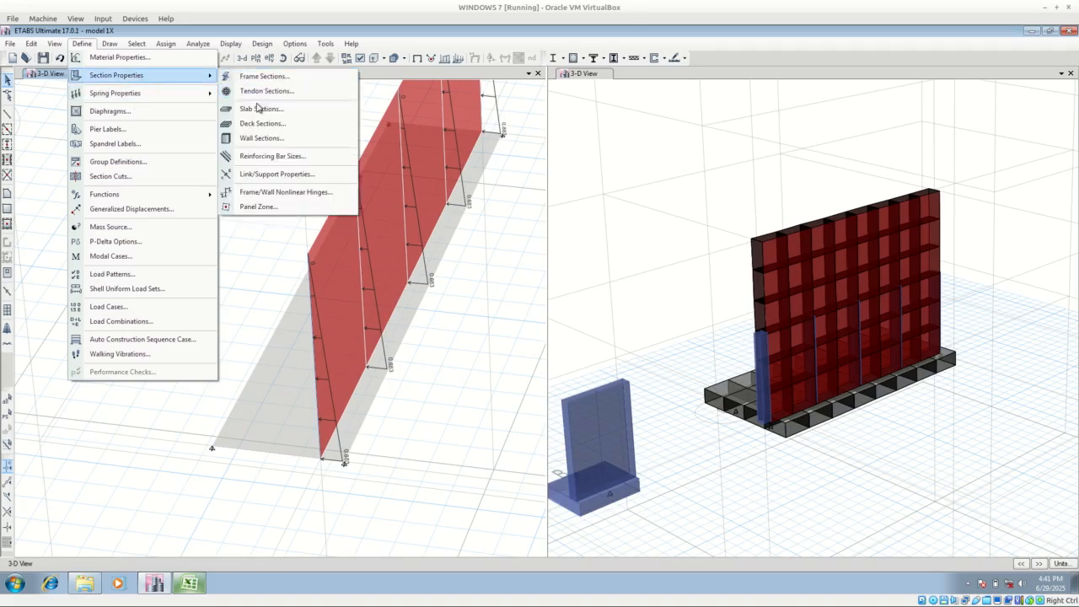
{"action": "left_click", "coordinate": [259, 111]}
{"action": "left_click", "coordinate": [449, 269]}
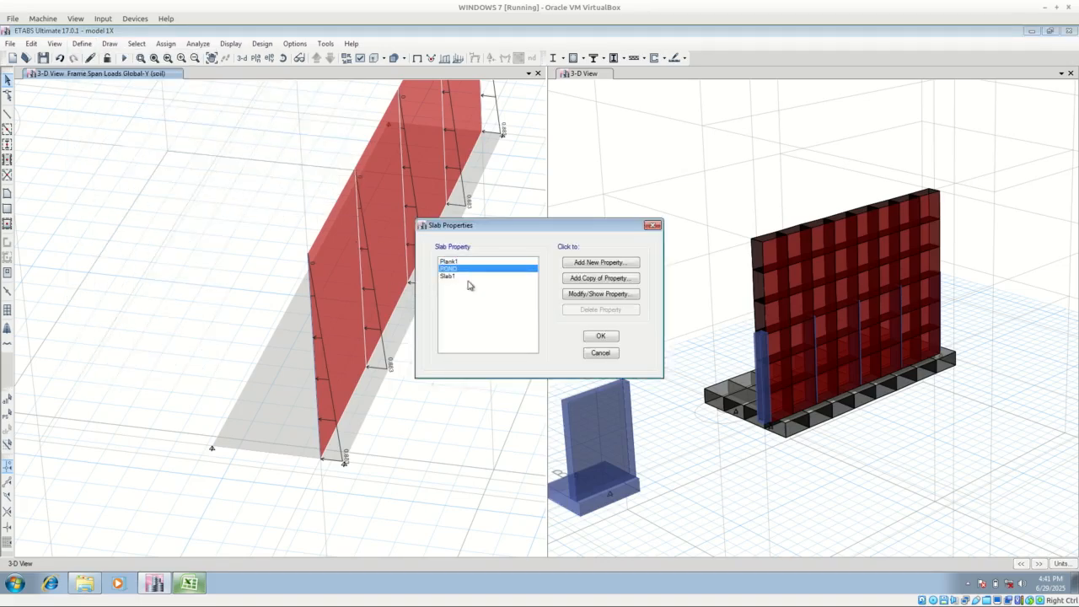
{"action": "left_click", "coordinate": [593, 294]}
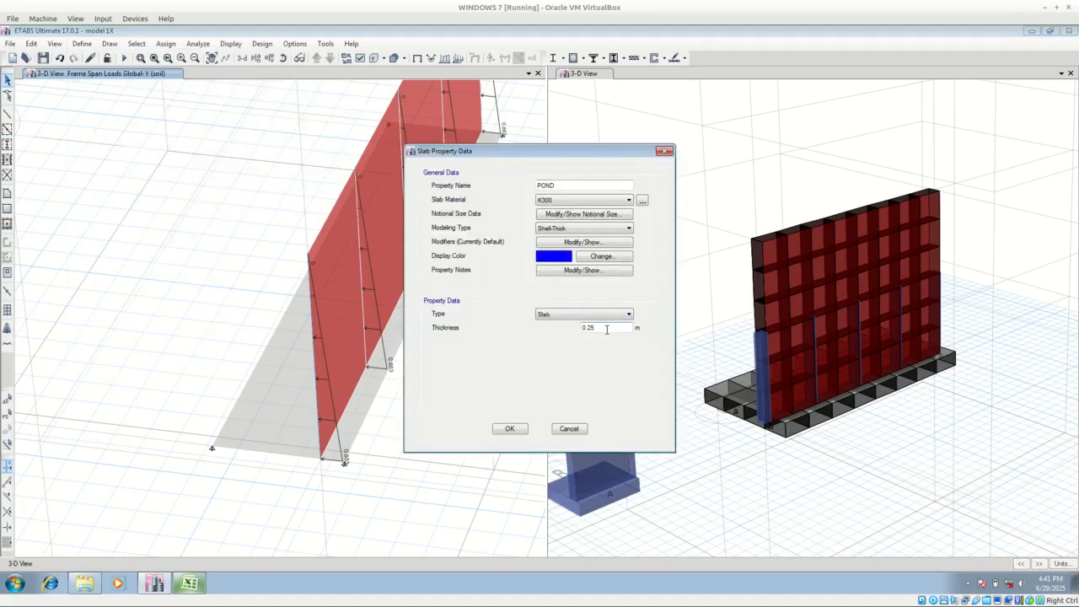
{"action": "left_click", "coordinate": [510, 429]}
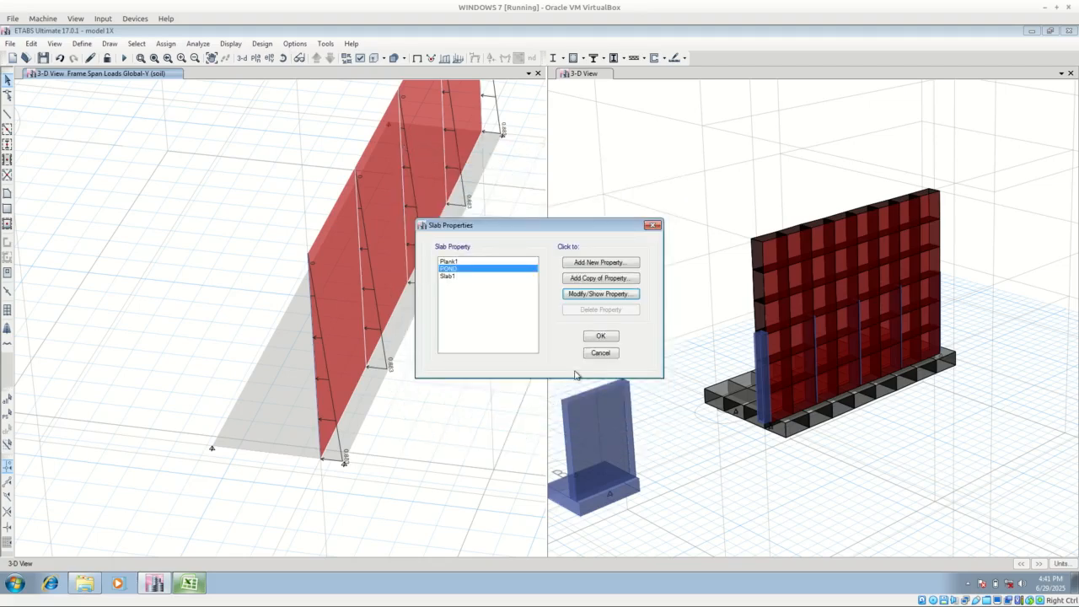
{"action": "left_click", "coordinate": [599, 336]}
Step: Divide the base slab strips in front of and behind the wall at the three intermediate column base joints, using selected joint objects on edges
{"action": "left_click", "coordinate": [412, 310]}
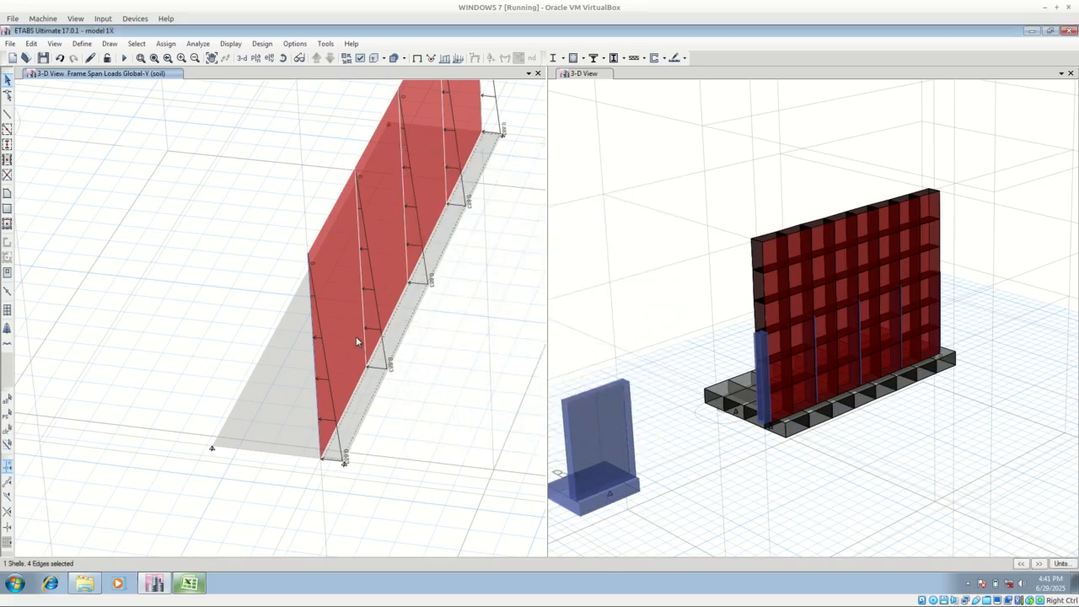
{"action": "left_click", "coordinate": [367, 367]}
{"action": "left_click", "coordinate": [409, 282]}
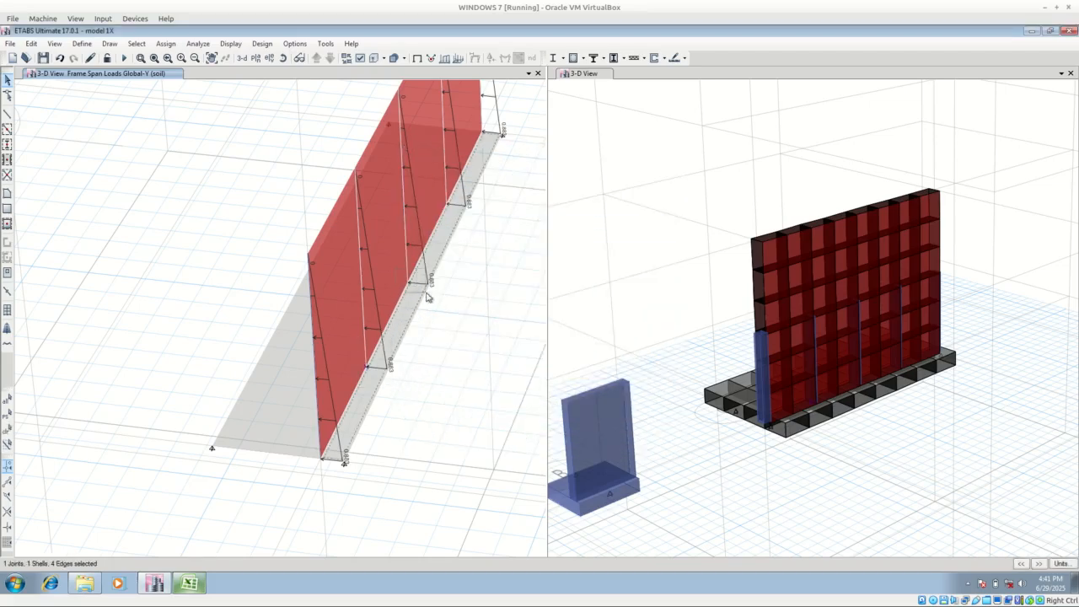
{"action": "left_click", "coordinate": [450, 206]}
{"action": "left_click", "coordinate": [292, 415]}
{"action": "left_click", "coordinate": [31, 43]}
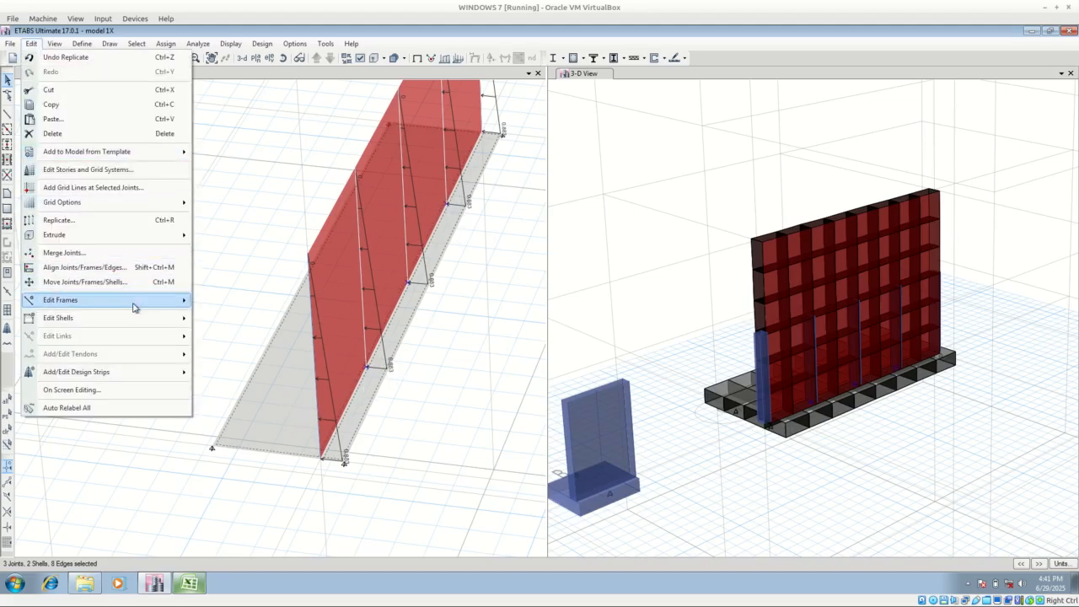
{"action": "mouse_move", "coordinate": [135, 317]}
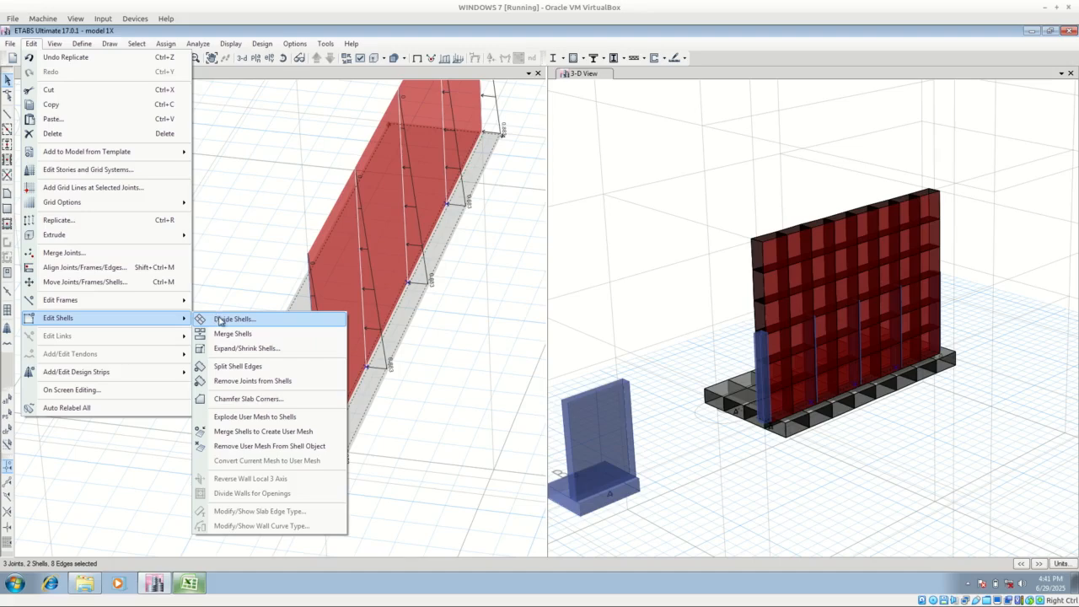
{"action": "left_click", "coordinate": [233, 318]}
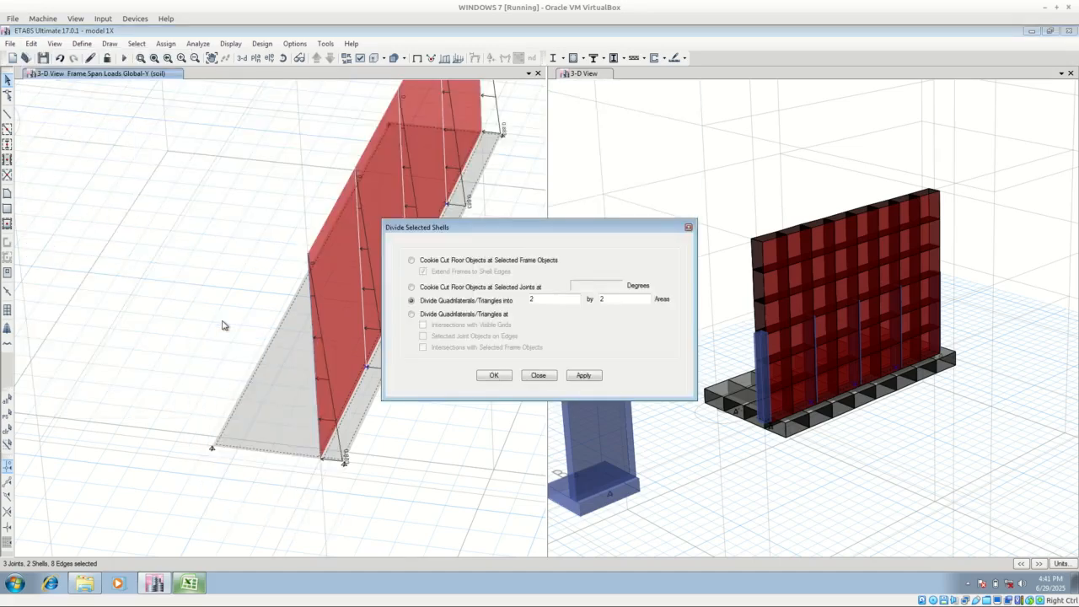
{"action": "left_click", "coordinate": [478, 317]}
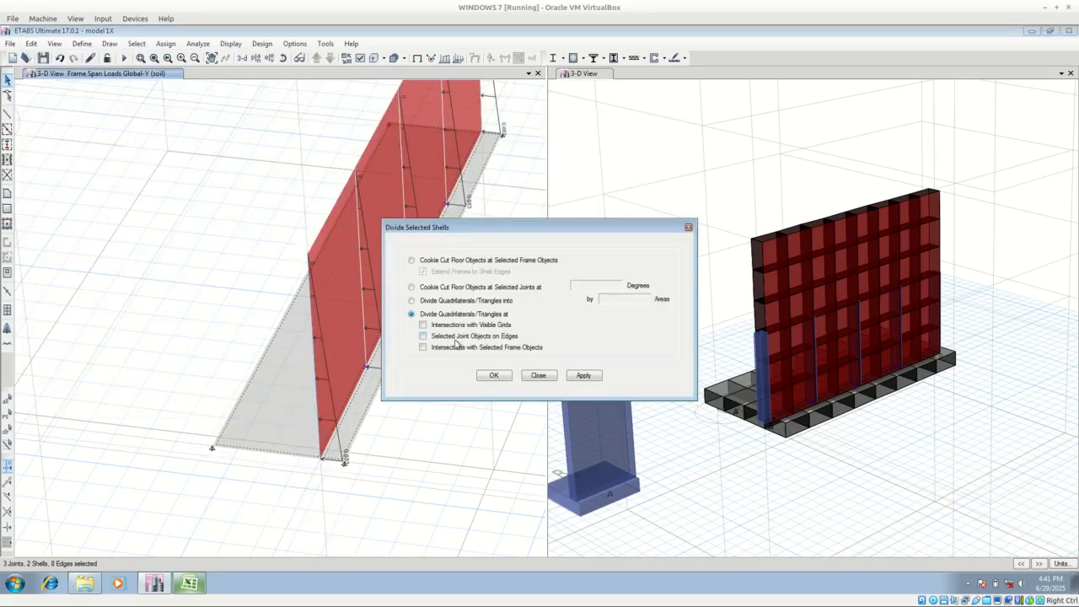
{"action": "left_click", "coordinate": [583, 375]}
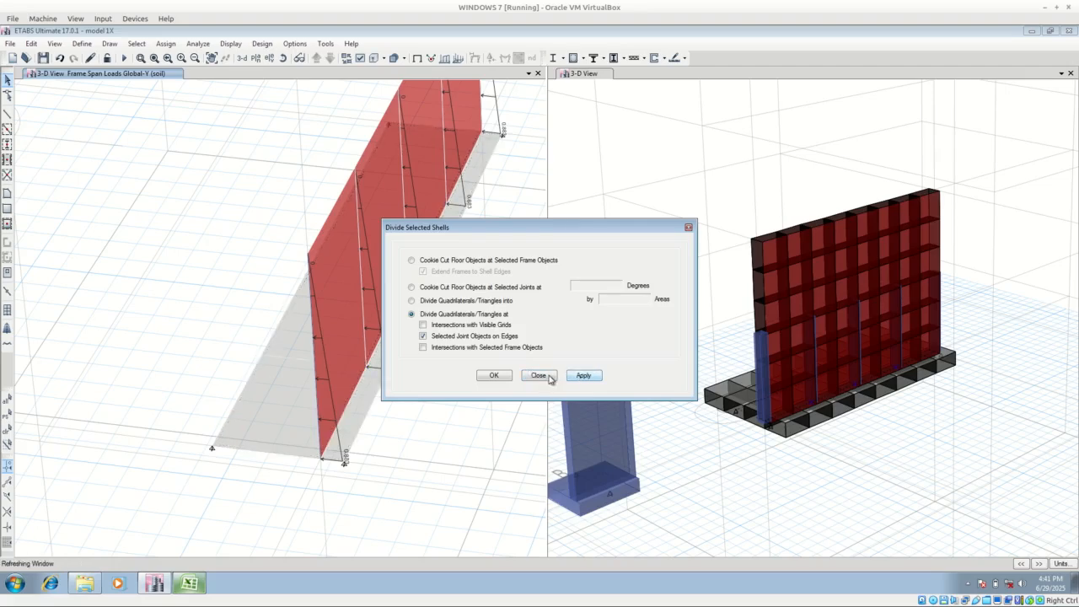
{"action": "left_click", "coordinate": [539, 375]}
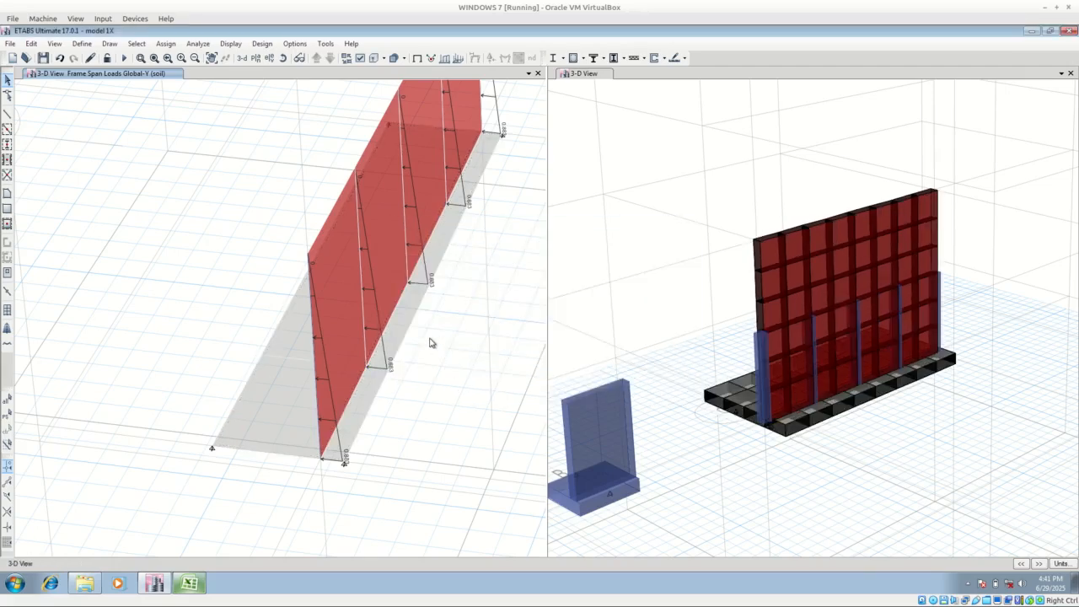
Step: Examine the wall, columns and divided base slab from several angles in both 3D views
{"action": "scroll", "coordinate": [430, 340], "scroll_direction": "down", "scroll_amount": 3}
{"action": "left_click", "coordinate": [283, 57]}
{"action": "left_click_drag", "start_coordinate": [276, 359], "coordinate": [335, 382]}
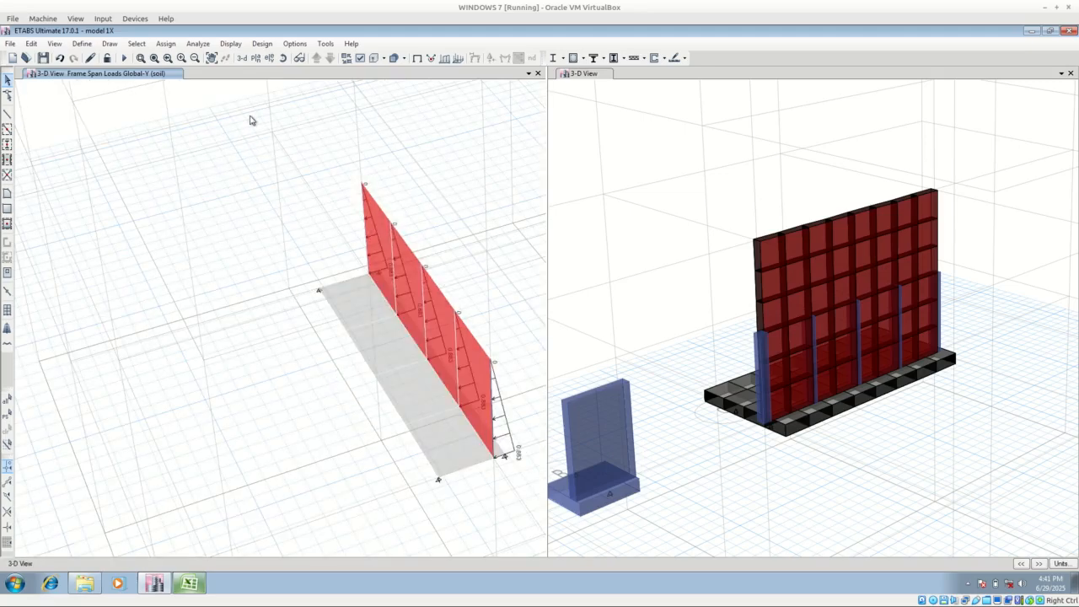
{"action": "left_click", "coordinate": [283, 58]}
{"action": "left_click_drag", "start_coordinate": [402, 380], "coordinate": [272, 397]}
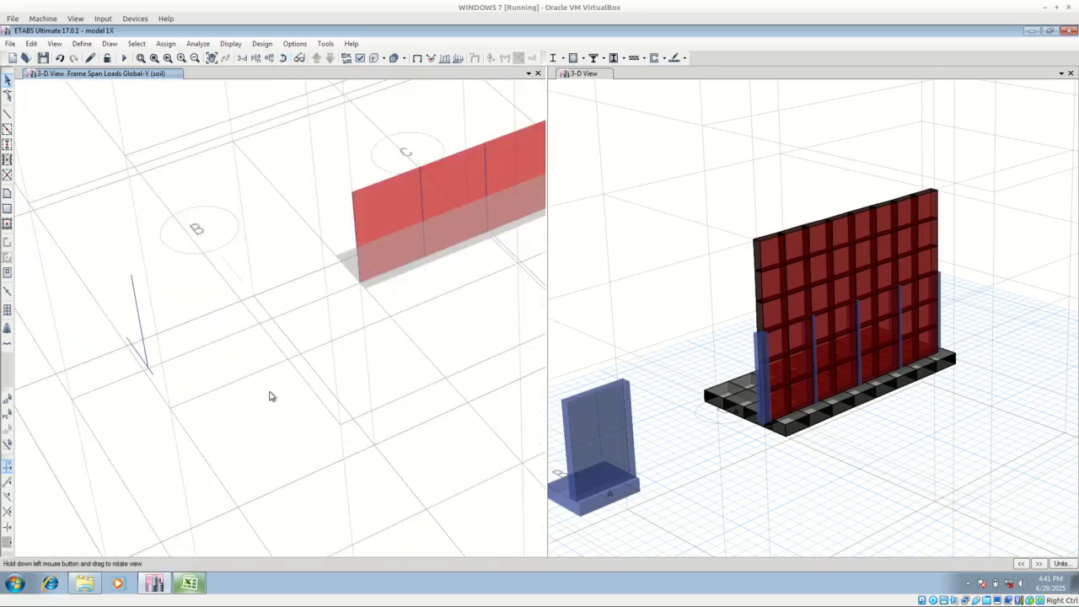
{"action": "scroll", "coordinate": [277, 309], "scroll_direction": "down", "scroll_amount": 5}
{"action": "left_click", "coordinate": [847, 450]}
{"action": "scroll", "coordinate": [881, 390], "scroll_direction": "down", "scroll_amount": 3}
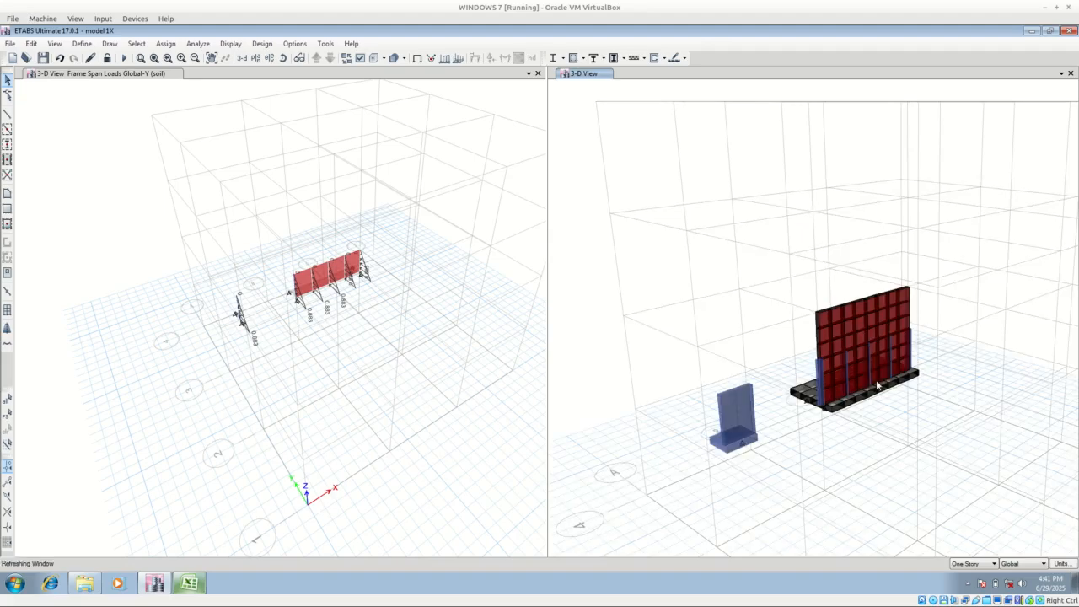
{"action": "scroll", "coordinate": [853, 342], "scroll_direction": "up", "scroll_amount": 6}
{"action": "scroll", "coordinate": [796, 324], "scroll_direction": "down", "scroll_amount": 5}
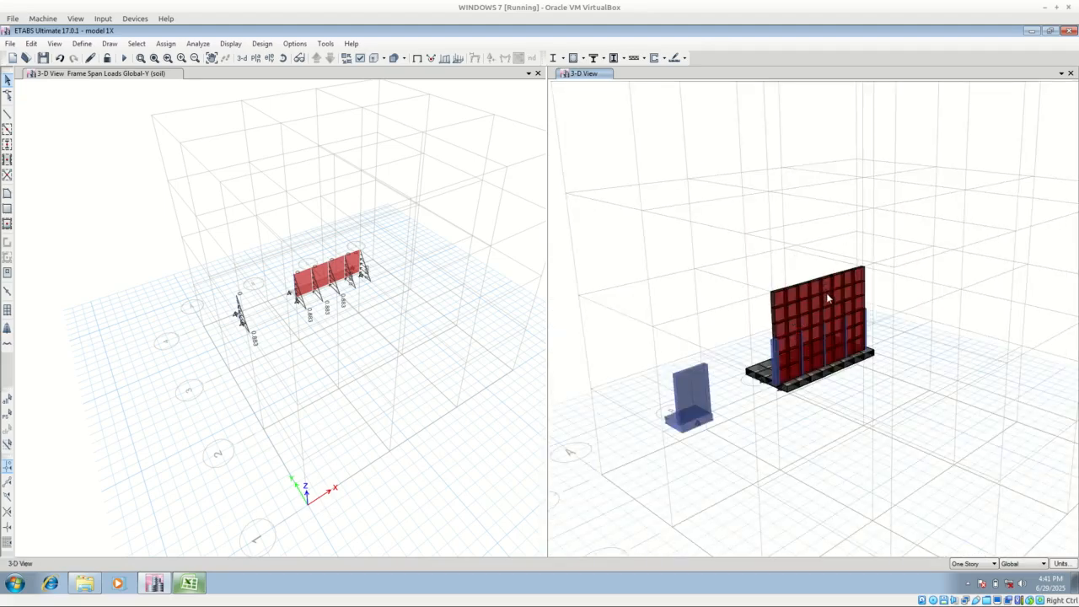
{"action": "scroll", "coordinate": [839, 303], "scroll_direction": "up", "scroll_amount": 2}
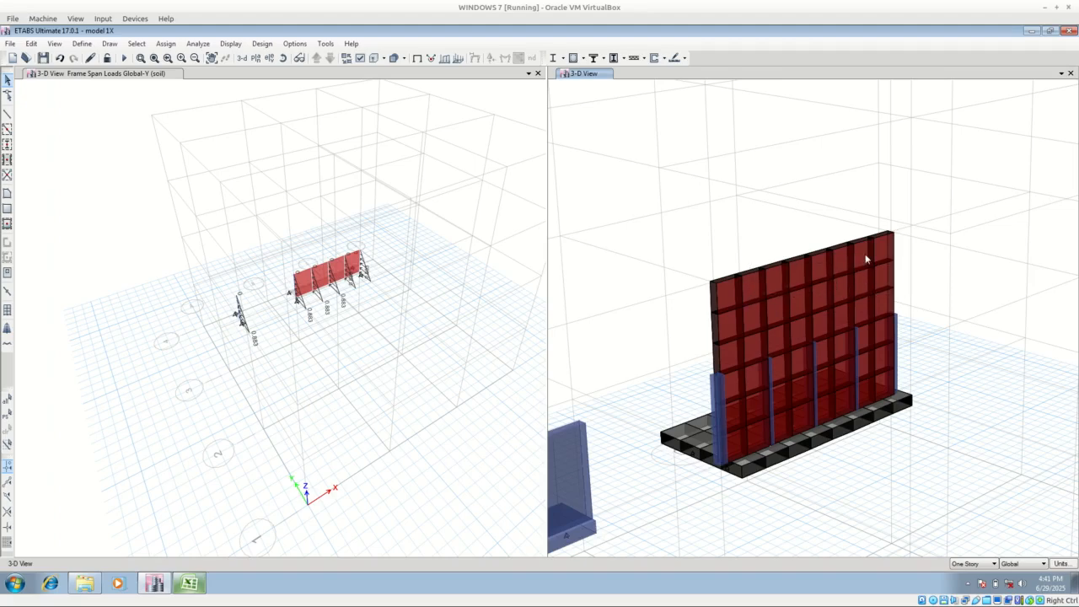
{"action": "left_click_drag", "start_coordinate": [920, 202], "coordinate": [673, 310]}
Step: Delete the four wall panels between the vertical frames, keeping the frames and the base slab
{"action": "scroll", "coordinate": [330, 265], "scroll_direction": "up", "scroll_amount": 6}
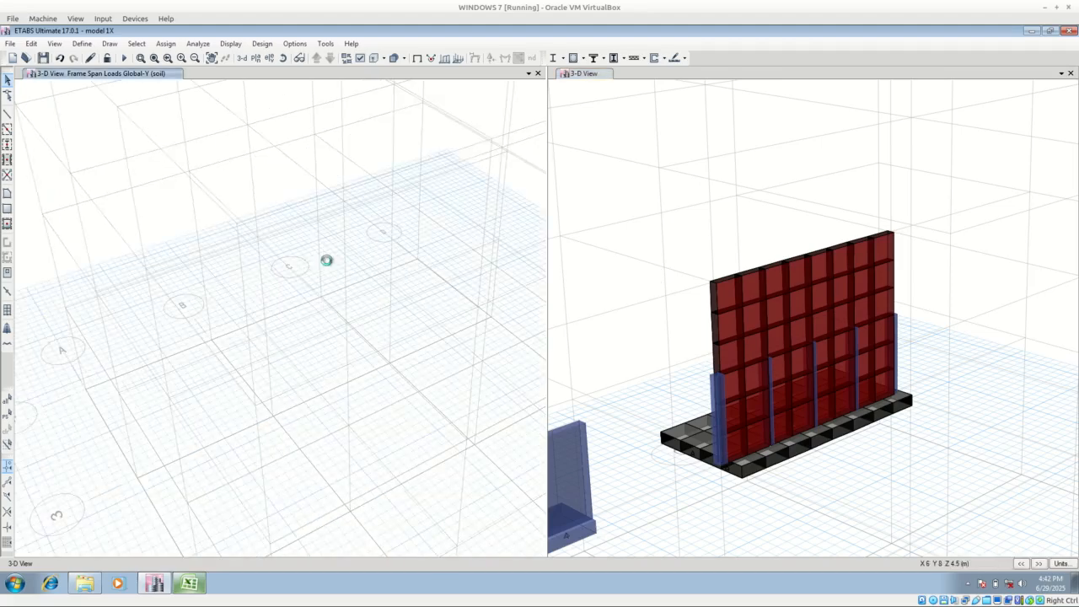
{"action": "left_click", "coordinate": [187, 346]}
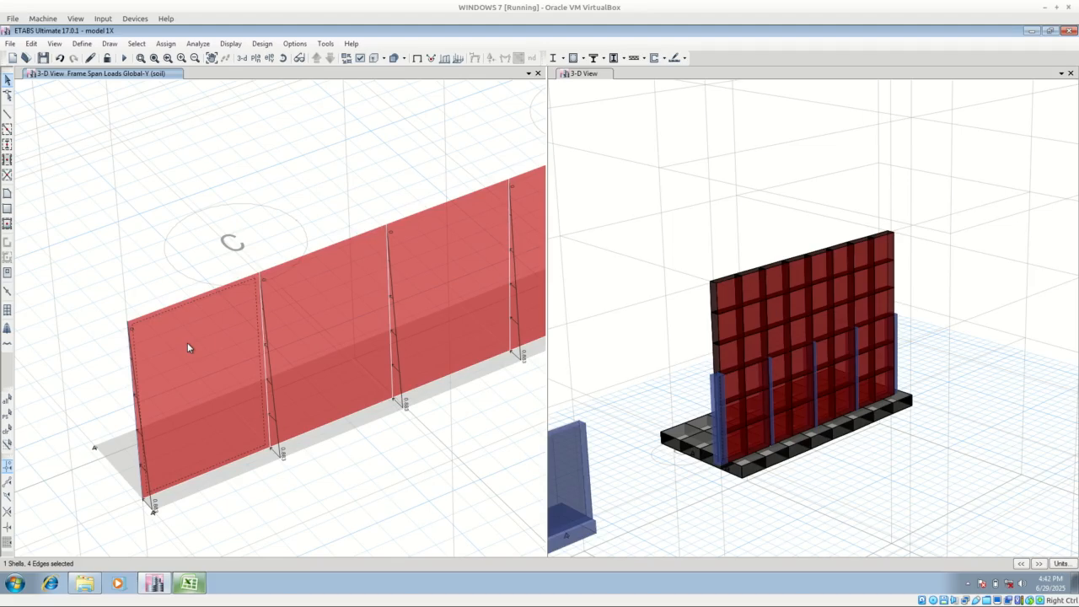
{"action": "key", "text": "Delete"}
{"action": "left_click", "coordinate": [305, 336]}
{"action": "key", "text": "Delete"}
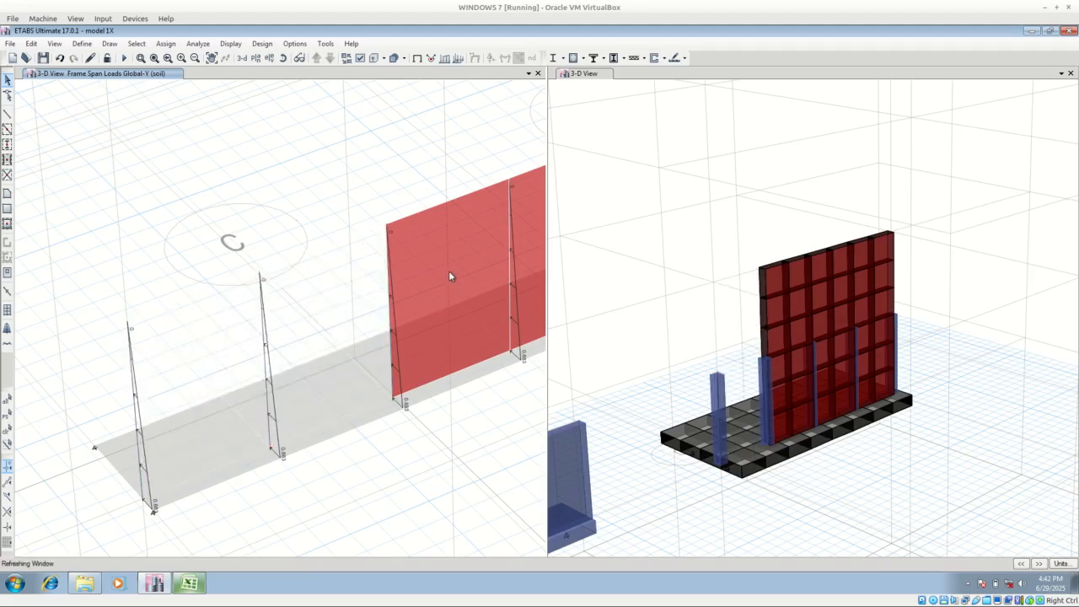
{"action": "left_click", "coordinate": [448, 271]}
{"action": "key", "text": "Delete"}
{"action": "scroll", "coordinate": [321, 337], "scroll_direction": "down", "scroll_amount": 5}
{"action": "scroll", "coordinate": [335, 303], "scroll_direction": "up", "scroll_amount": 3}
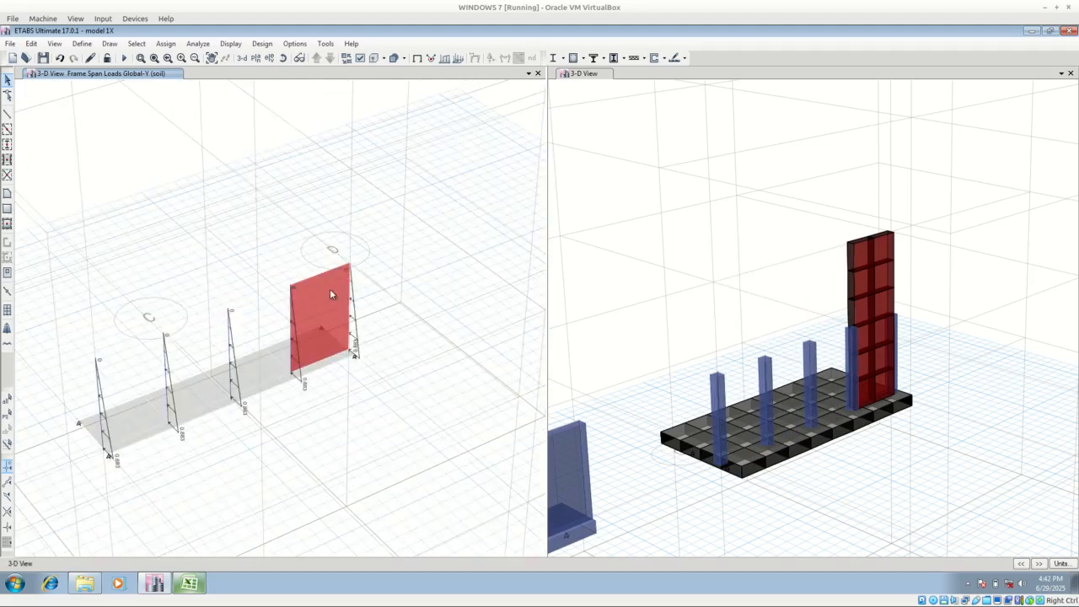
{"action": "left_click", "coordinate": [330, 290]}
{"action": "key", "text": "Delete"}
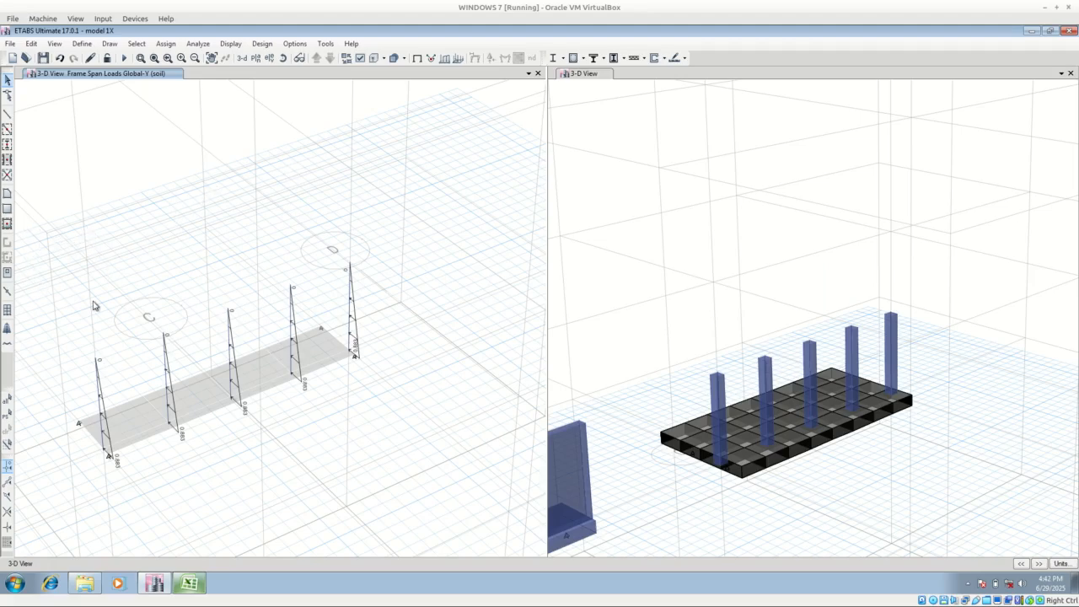
Step: Hide the grid system in the 3D view showing the soil span loads
{"action": "left_click", "coordinate": [54, 43]}
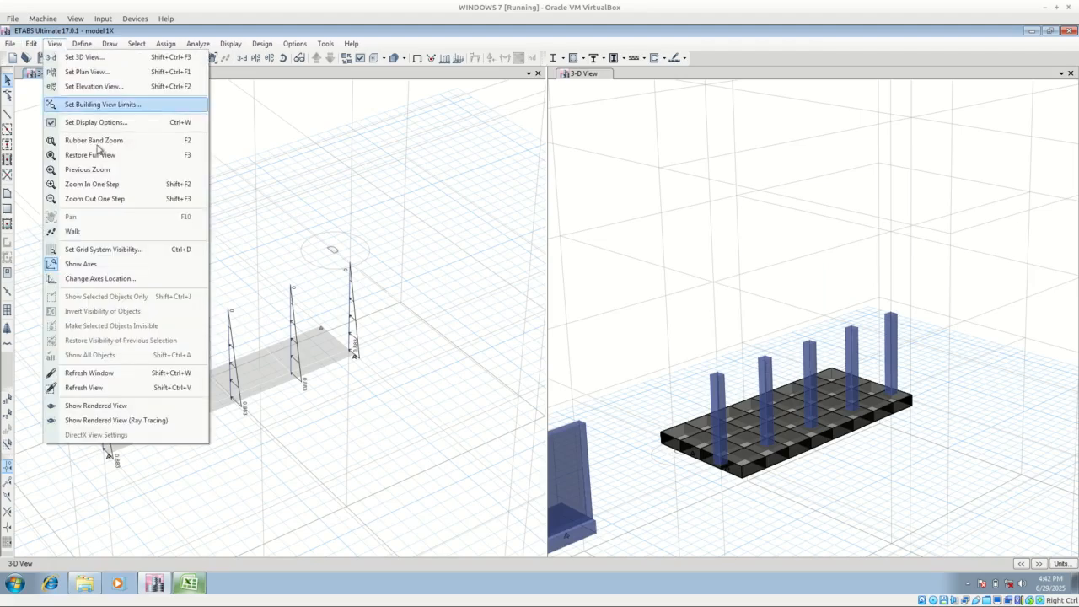
{"action": "left_click", "coordinate": [125, 249]}
{"action": "middle_click_drag", "start_coordinate": [154, 285], "coordinate": [202, 261]}
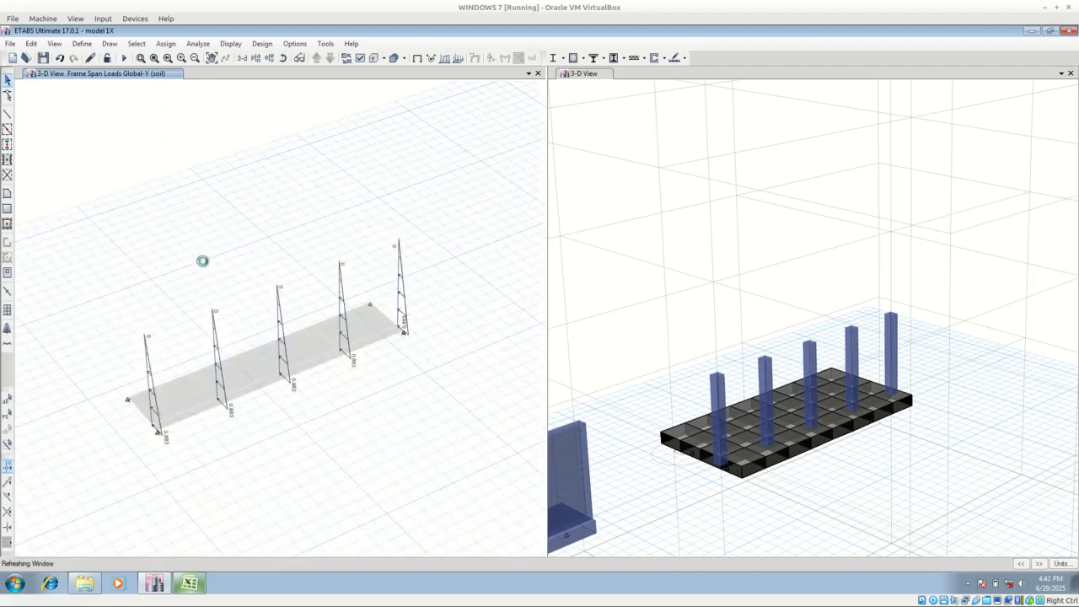
Step: Draw an RW1 wall panel between the first and second vertical frames, from their top joints down to the base slab
{"action": "left_click", "coordinate": [7, 194]}
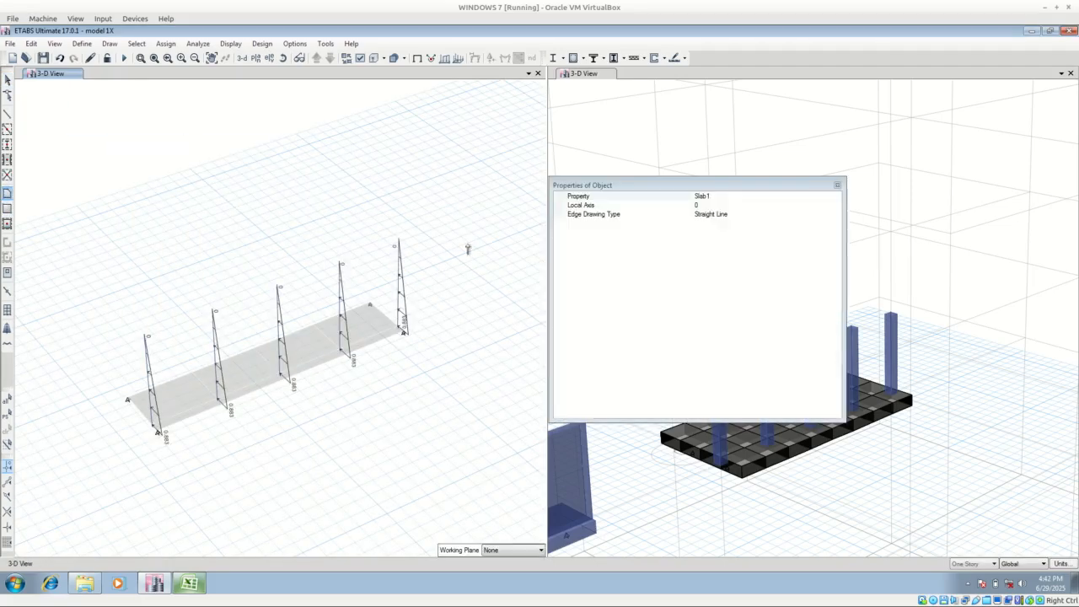
{"action": "left_click", "coordinate": [749, 195]}
{"action": "left_click", "coordinate": [836, 196]}
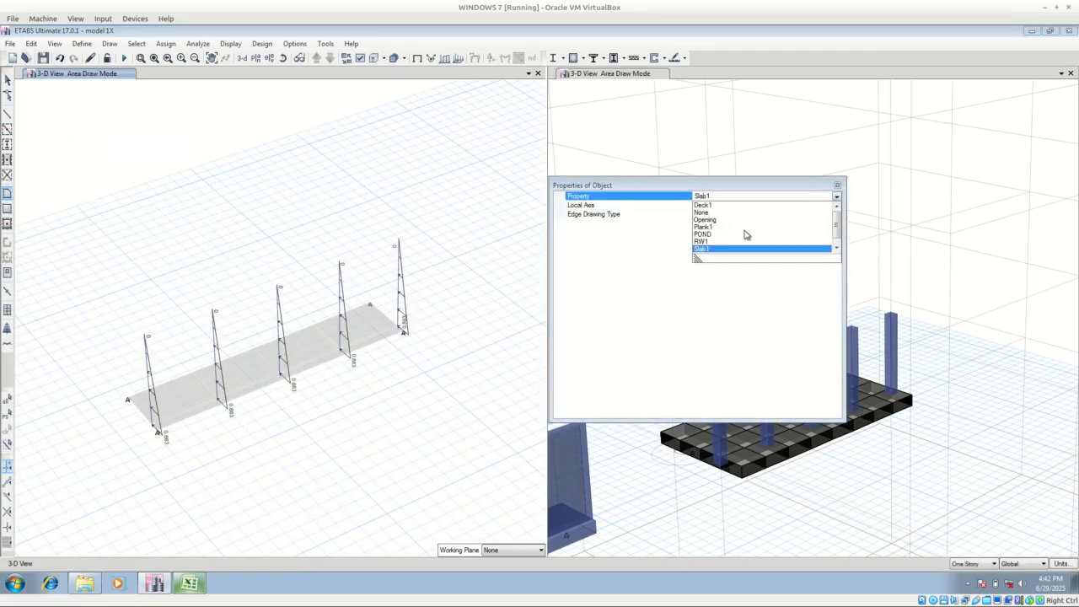
{"action": "left_click", "coordinate": [702, 241]}
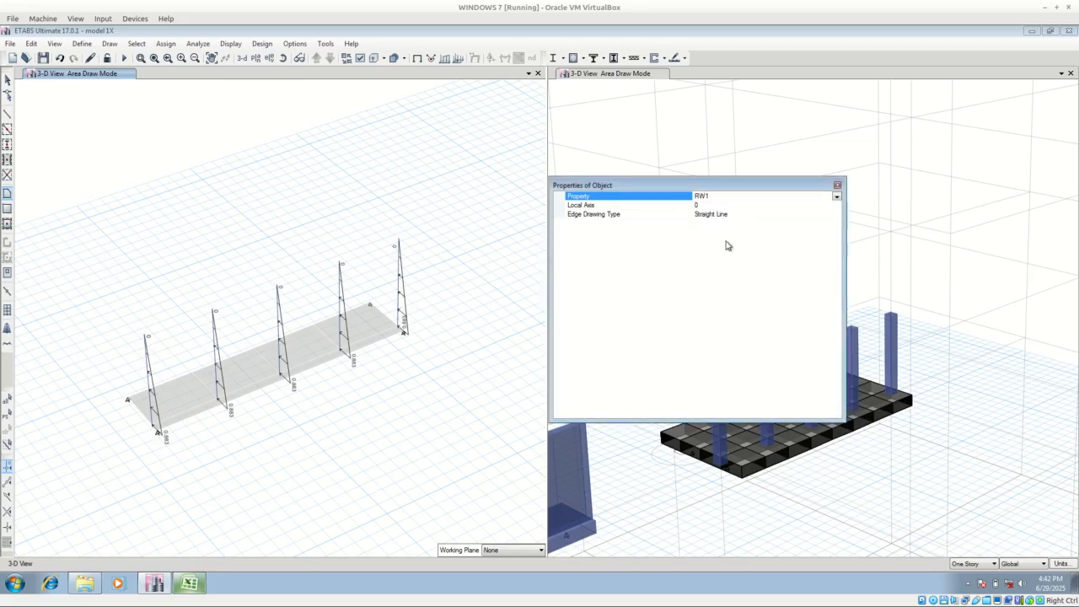
{"action": "left_click", "coordinate": [147, 334]}
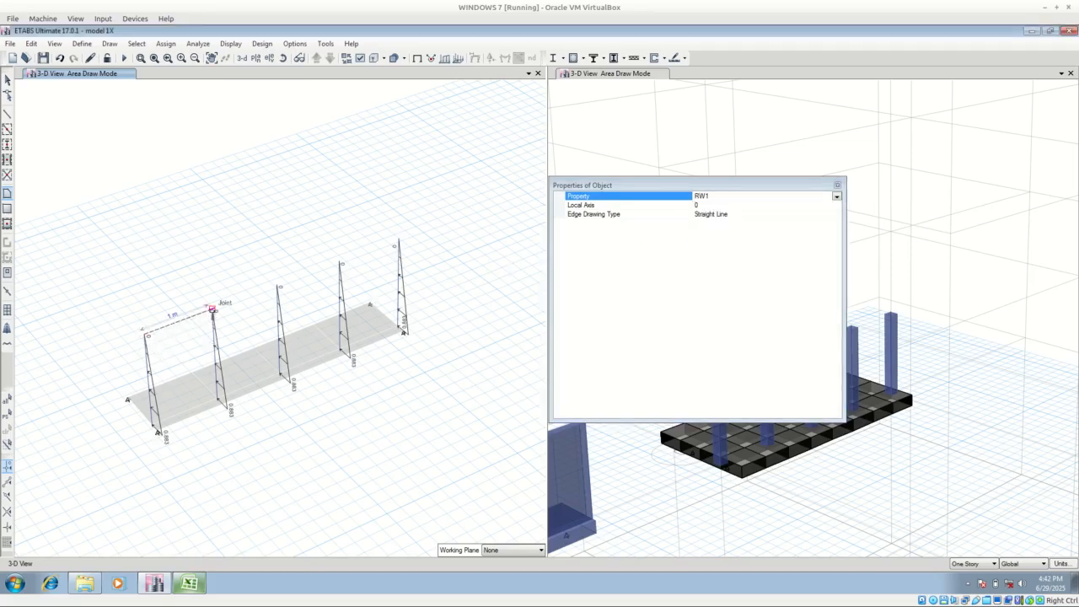
{"action": "left_click", "coordinate": [212, 309]}
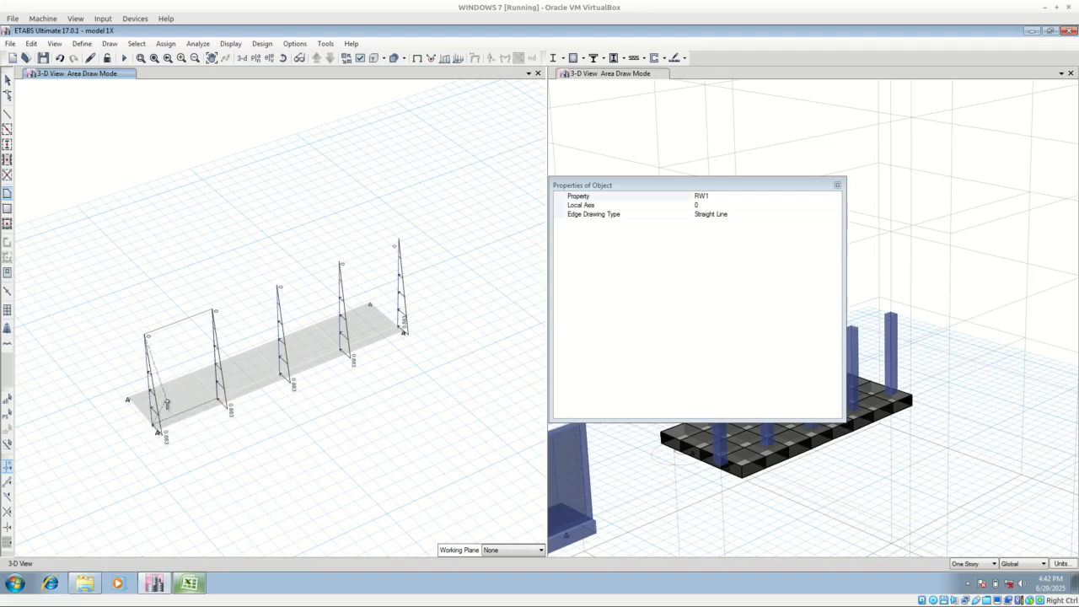
{"action": "key", "text": "Return"}
Step: Draw an RW1 wall panel between the second and third vertical frames, down to the base slab
{"action": "left_click_drag", "start_coordinate": [730, 188], "coordinate": [696, 138]}
{"action": "left_click", "coordinate": [213, 309]}
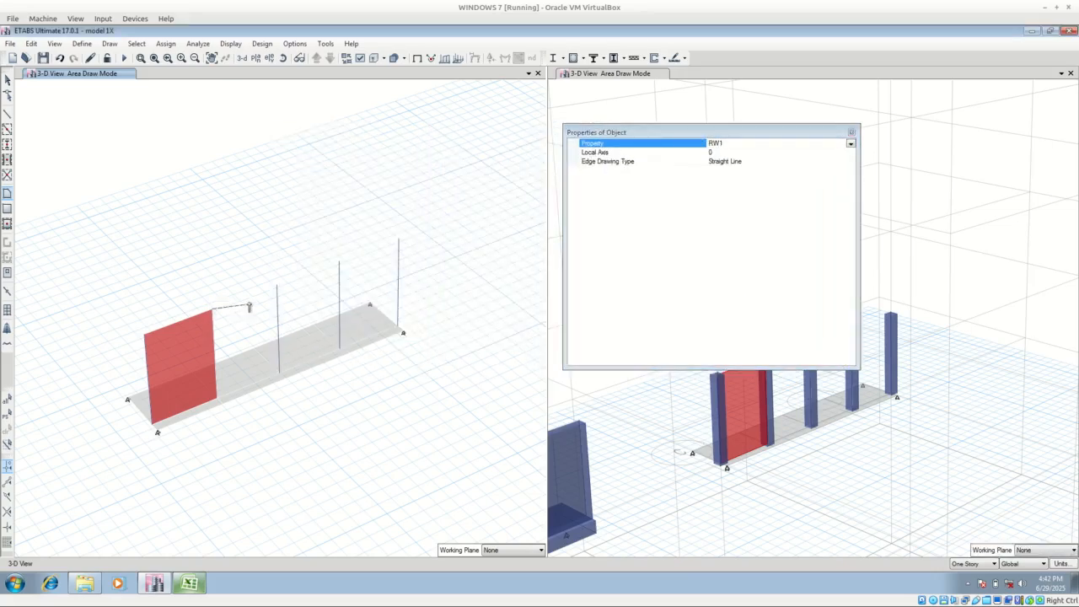
{"action": "left_click", "coordinate": [276, 286]}
{"action": "left_click", "coordinate": [279, 374]}
{"action": "left_click", "coordinate": [216, 398]}
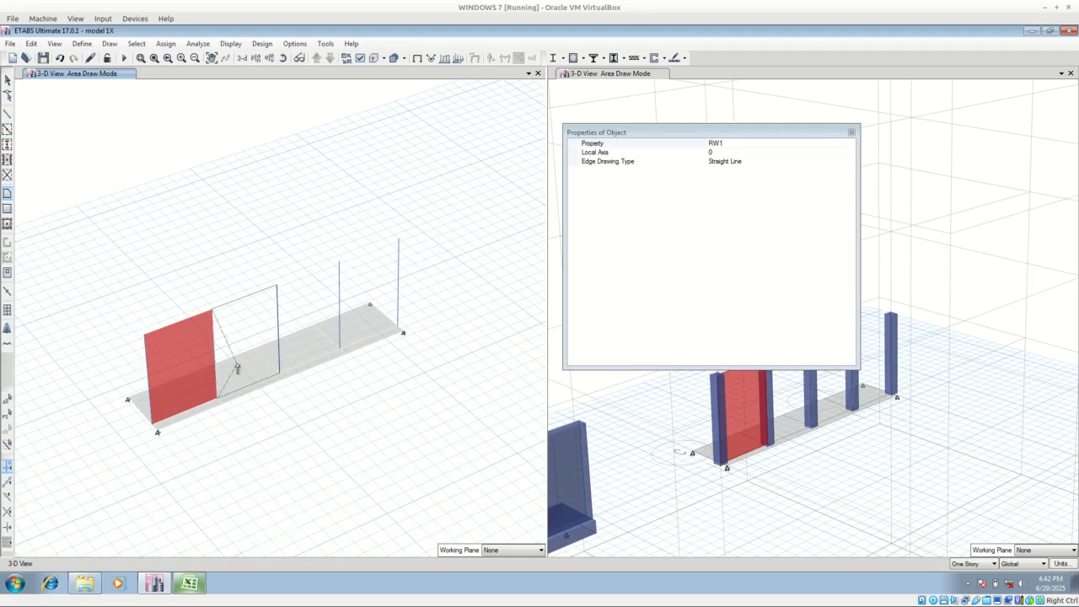
{"action": "key", "text": "Return"}
Step: Draw an RW1 wall panel between the third and fourth vertical frames, from their top joints down to the base slab
{"action": "left_click", "coordinate": [276, 286]}
{"action": "left_click", "coordinate": [339, 263]}
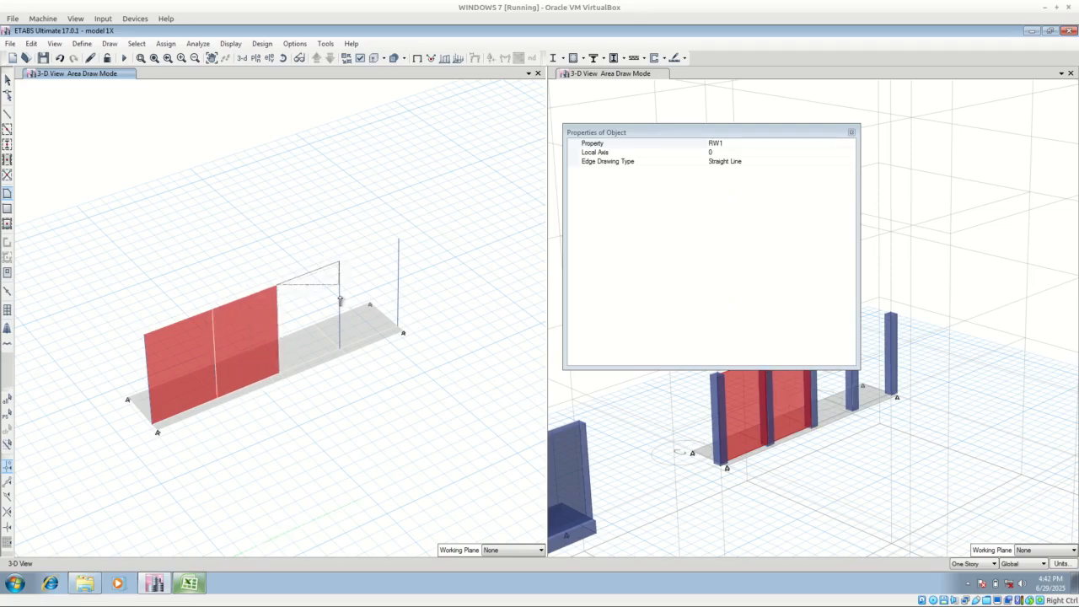
{"action": "left_click", "coordinate": [339, 347]}
{"action": "left_click", "coordinate": [281, 373]}
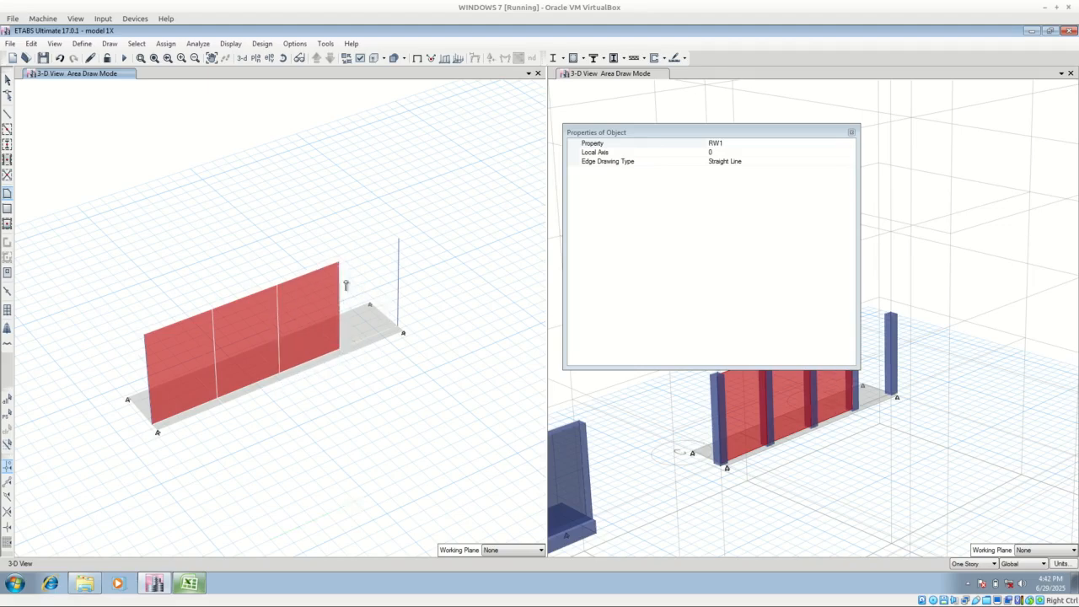
Step: Draw an RW1 wall panel between the fourth and fifth vertical frames, down to the base slab, and end area drawing
{"action": "left_click", "coordinate": [339, 263]}
{"action": "left_click", "coordinate": [397, 242]}
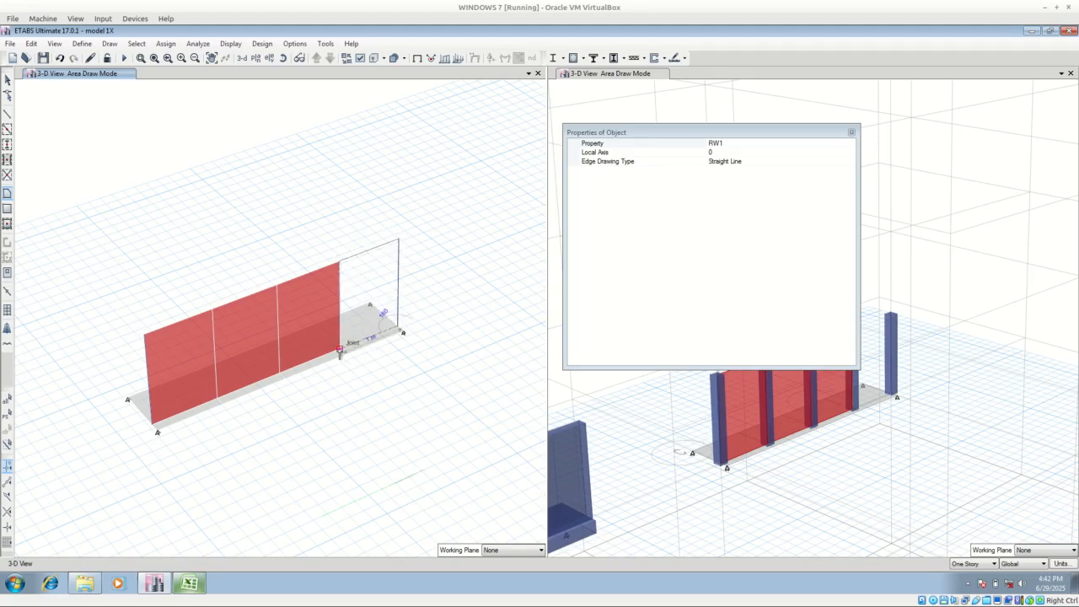
{"action": "left_click", "coordinate": [340, 349]}
{"action": "key", "text": "Escape"}
Step: Assign the Auto Rectangular Mesh wall meshing option to the four RW1 wall panels
{"action": "left_click", "coordinate": [248, 331]}
{"action": "left_click", "coordinate": [192, 341]}
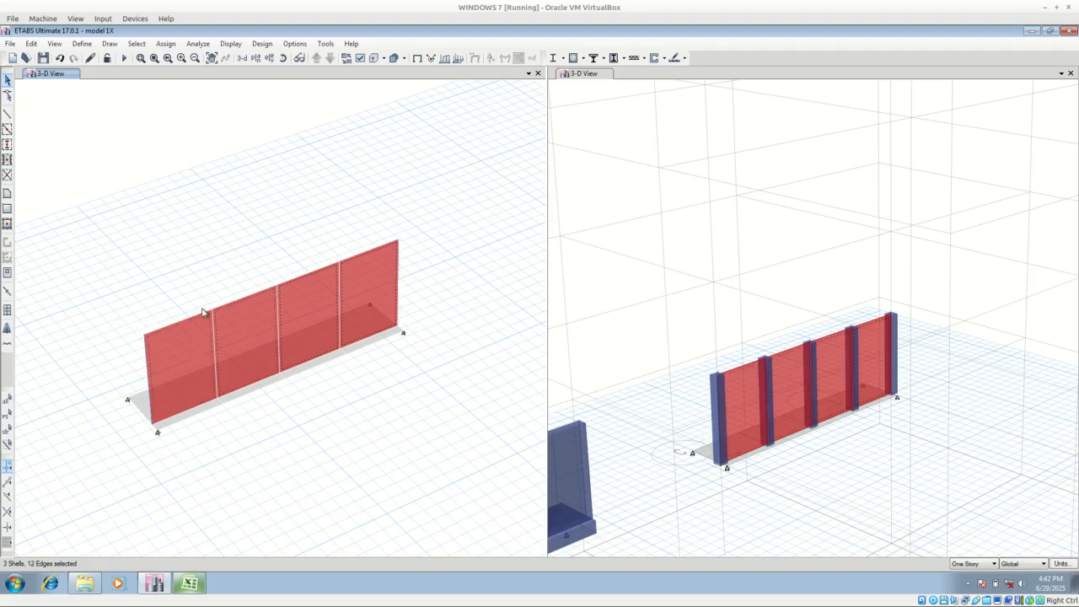
{"action": "left_click", "coordinate": [166, 43]}
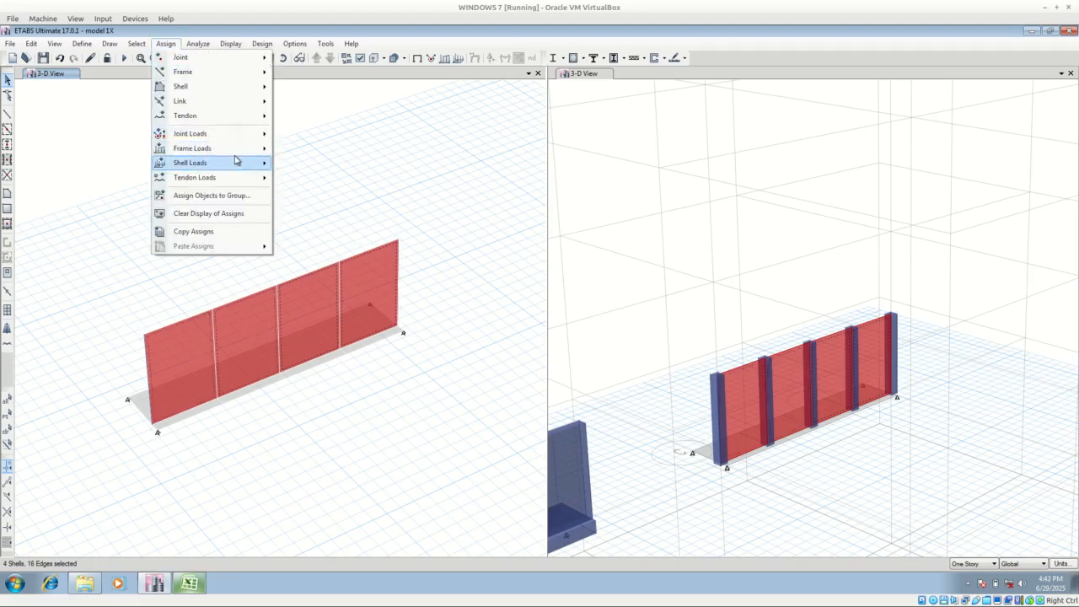
{"action": "mouse_move", "coordinate": [234, 88]}
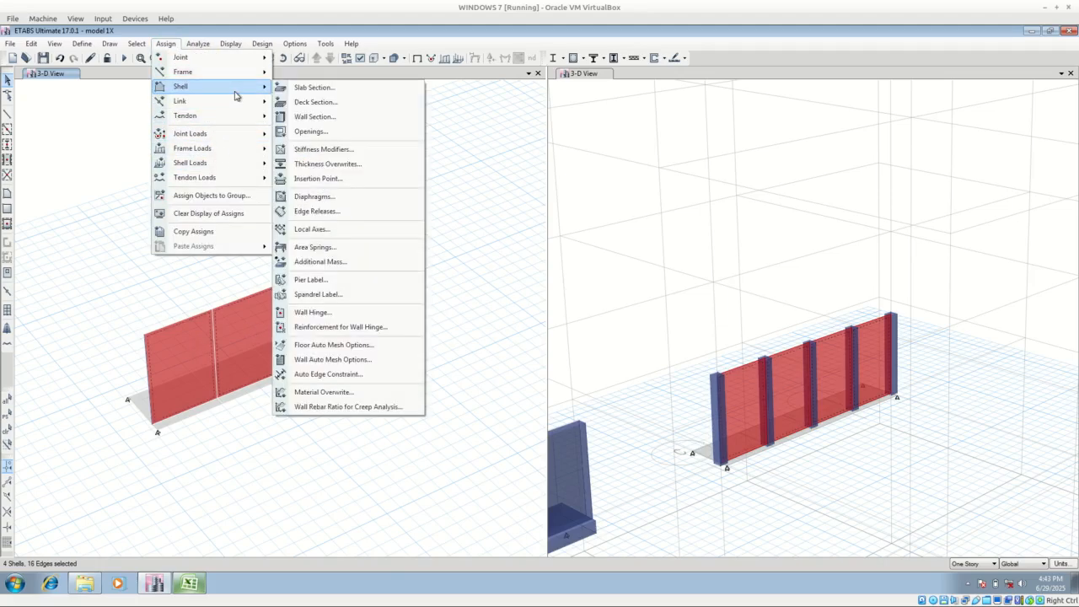
{"action": "left_click", "coordinate": [358, 358]}
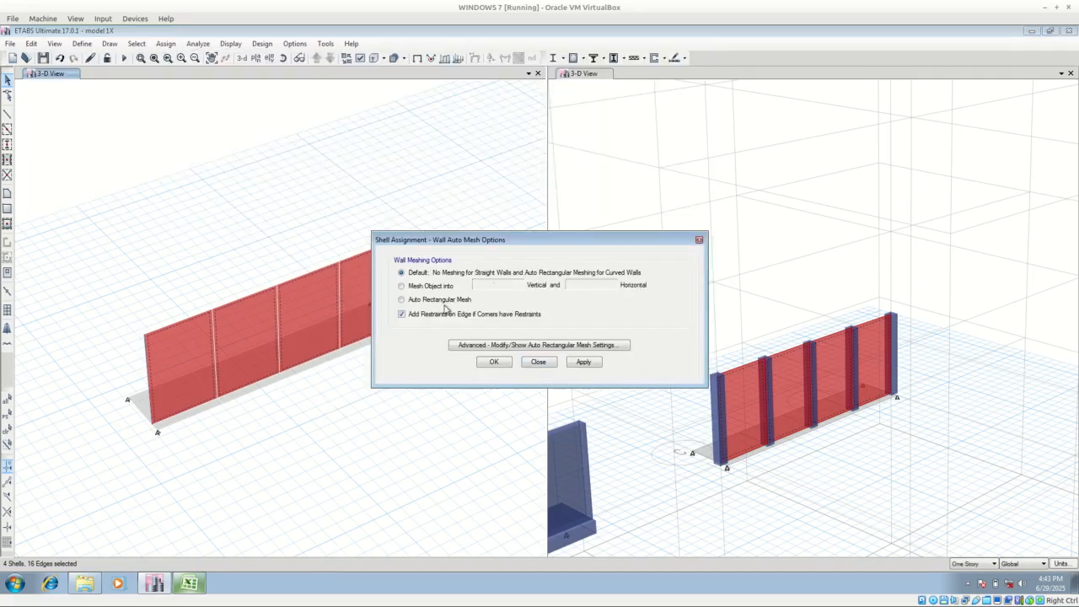
{"action": "left_click", "coordinate": [521, 346]}
{"action": "left_click", "coordinate": [509, 350]}
{"action": "left_click", "coordinate": [582, 362]}
{"action": "left_click", "coordinate": [539, 361]}
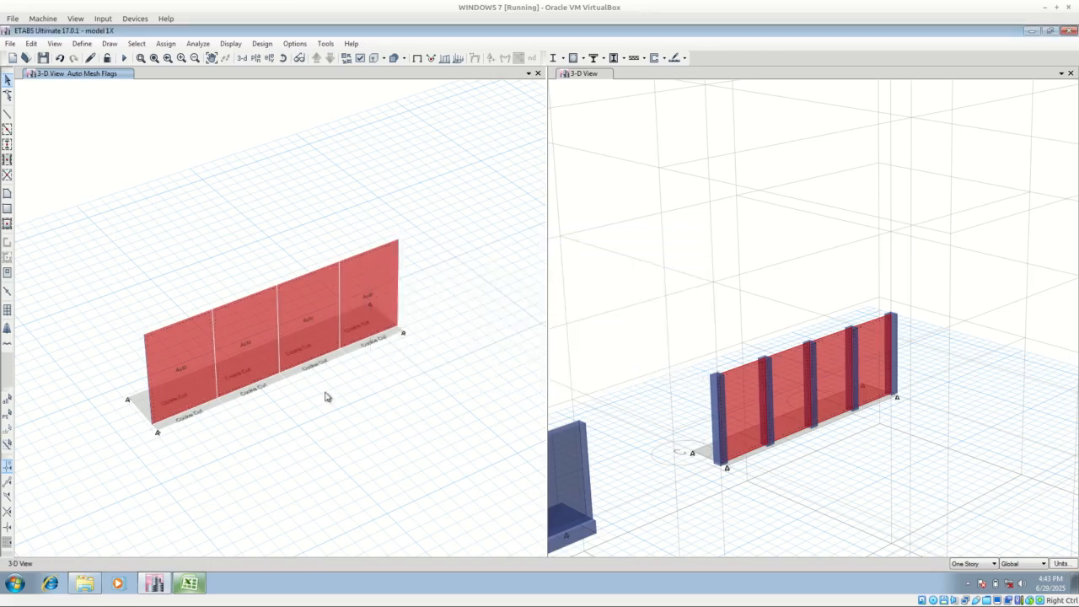
Step: Show the Shell Analysis Mesh in the auto mesh flags view to check the wall divisions, and hide it again
{"action": "left_click", "coordinate": [360, 57]}
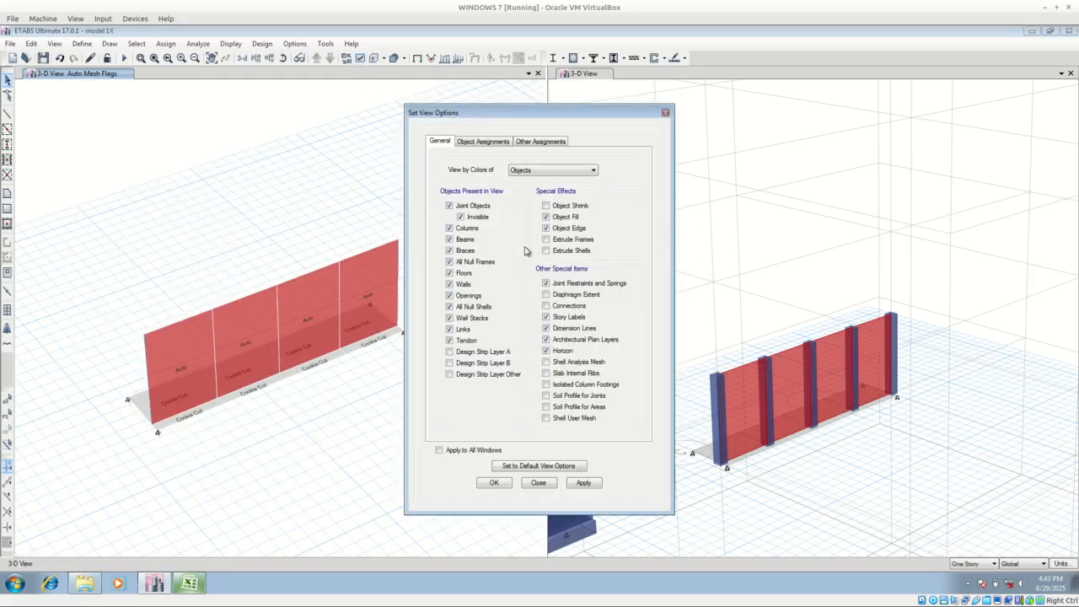
{"action": "left_click", "coordinate": [583, 485]}
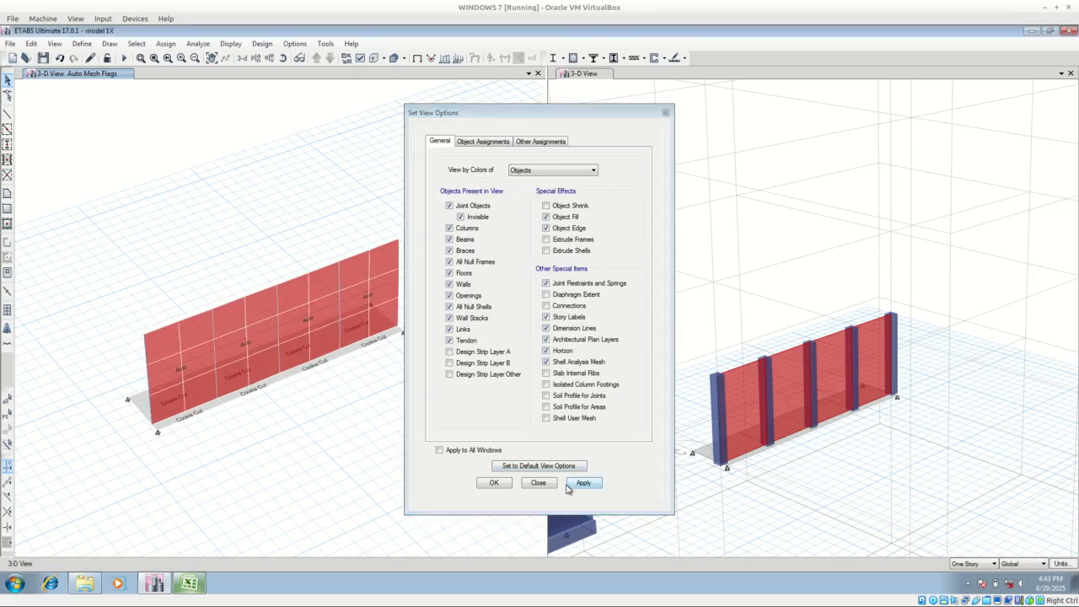
{"action": "left_click", "coordinate": [577, 365]}
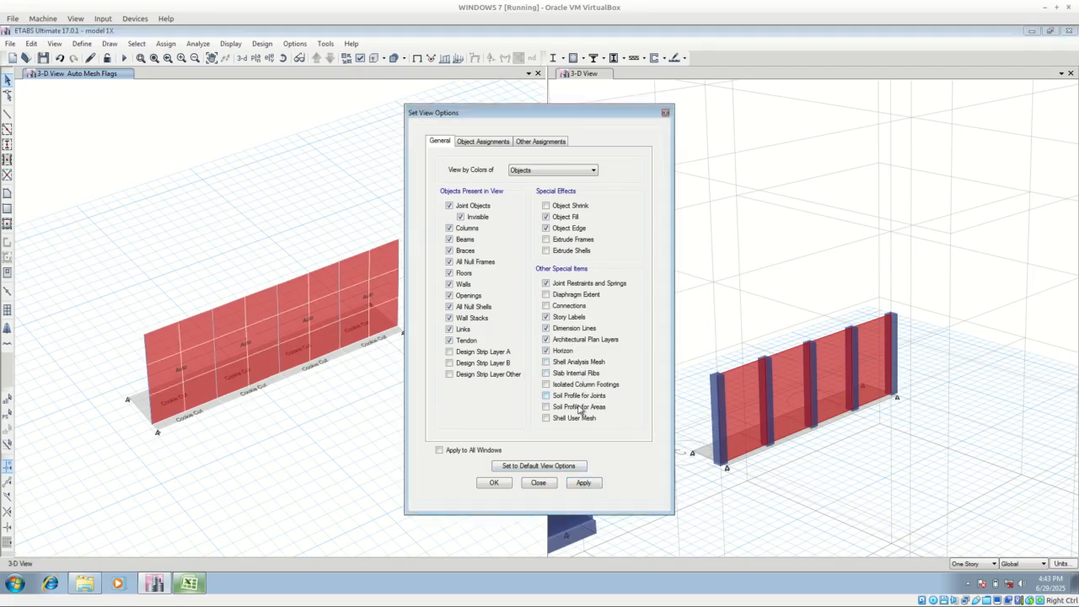
{"action": "left_click", "coordinate": [581, 482]}
{"action": "left_click", "coordinate": [538, 482]}
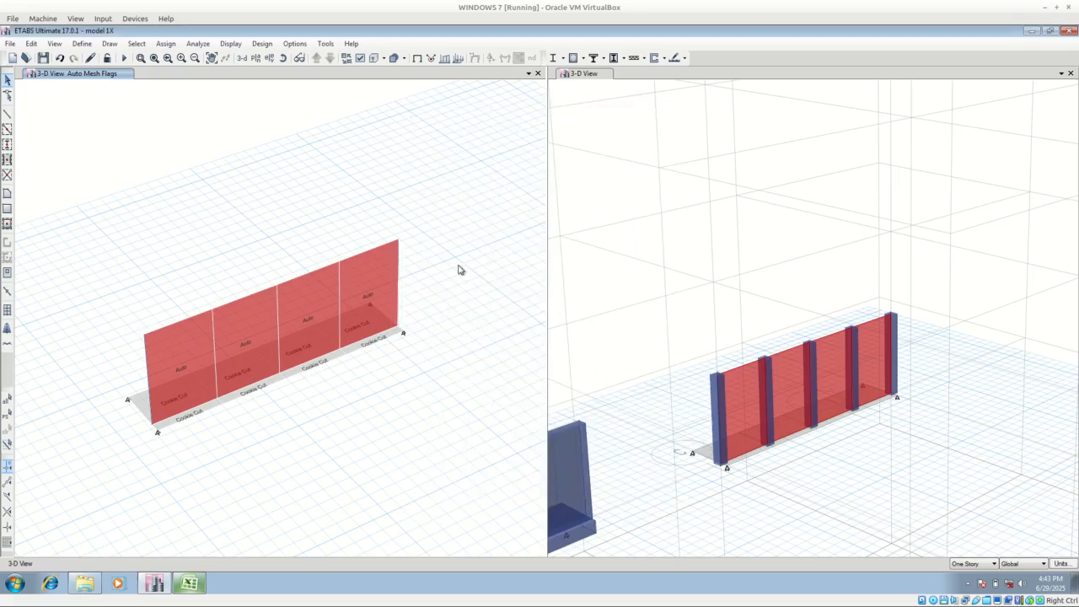
Step: Save the model under the new file name model 1XS in the DPT DENGAN ETABS folder
{"action": "scroll", "coordinate": [473, 233], "scroll_direction": "down", "scroll_amount": 2}
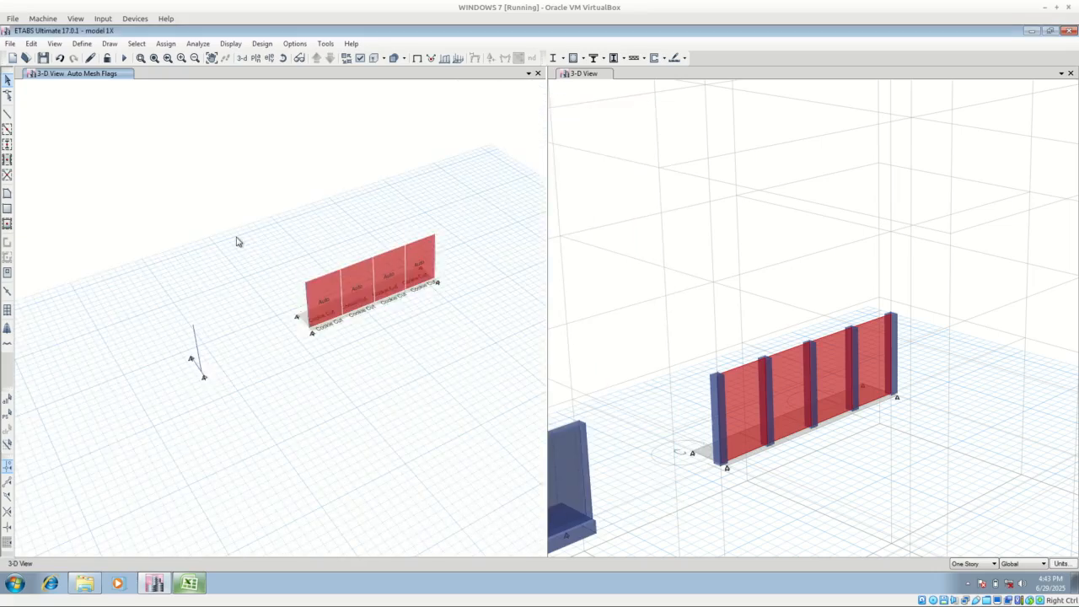
{"action": "left_click", "coordinate": [10, 43]}
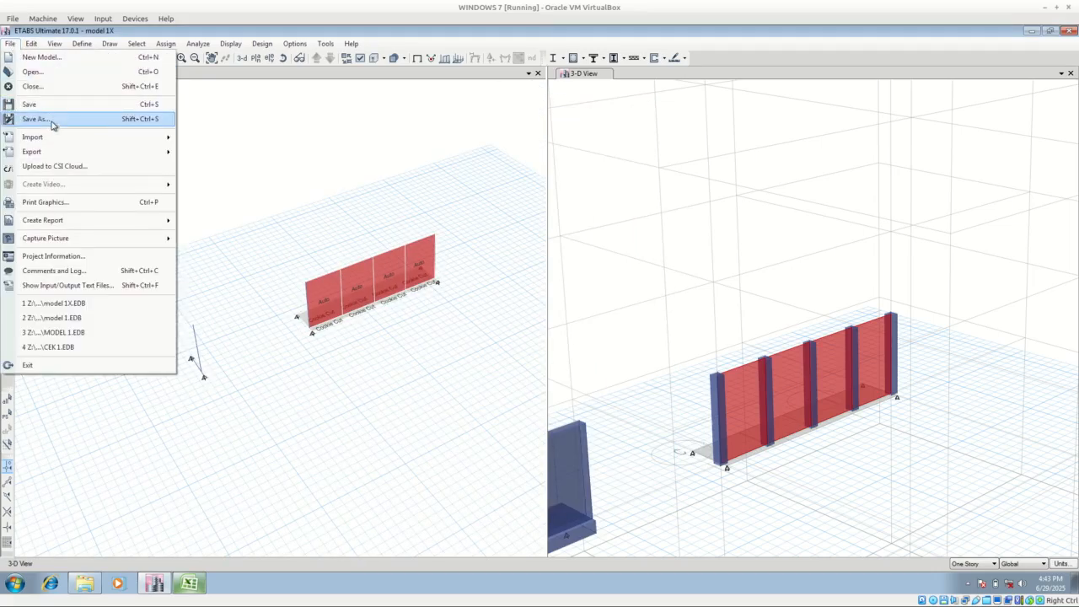
{"action": "left_click", "coordinate": [35, 118]}
{"action": "left_click", "coordinate": [335, 262]}
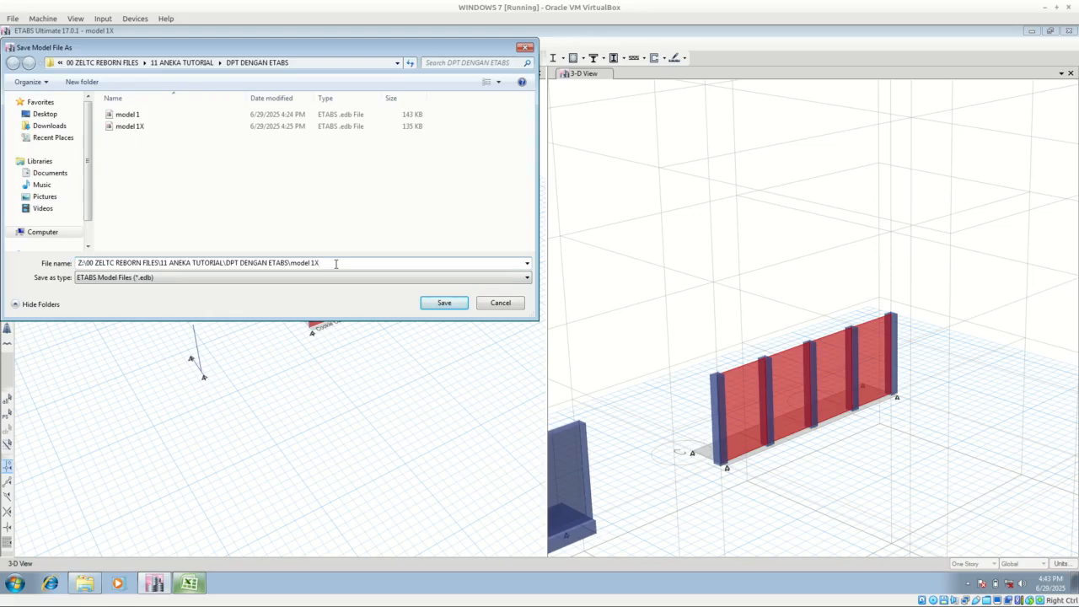
{"action": "key", "text": "Return"}
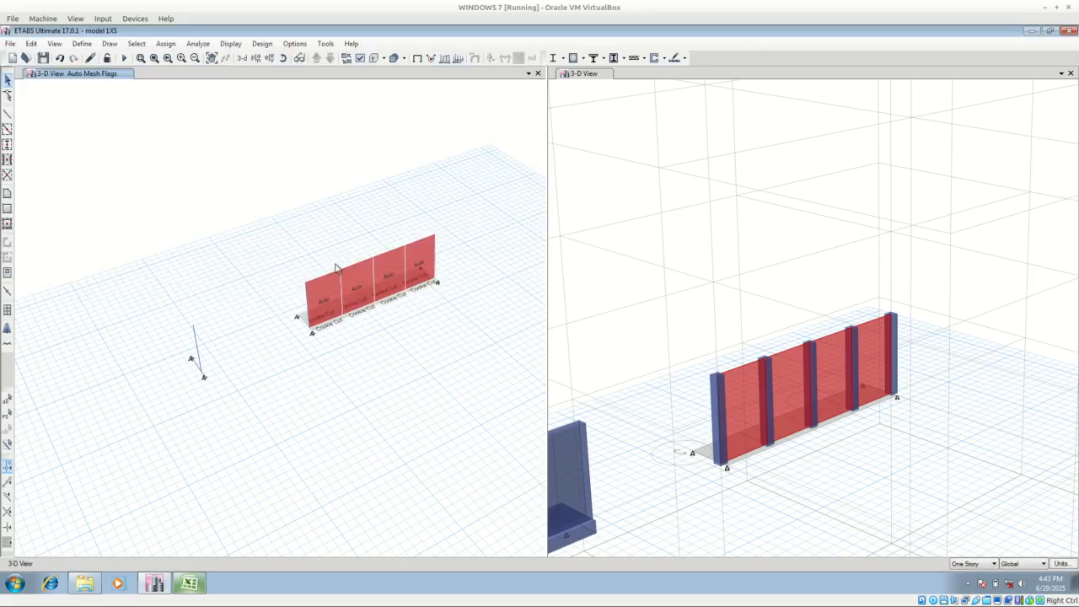
Step: Fit the whole structure in the extruded 3D view, save the model and run the analysis
{"action": "left_click", "coordinate": [691, 263]}
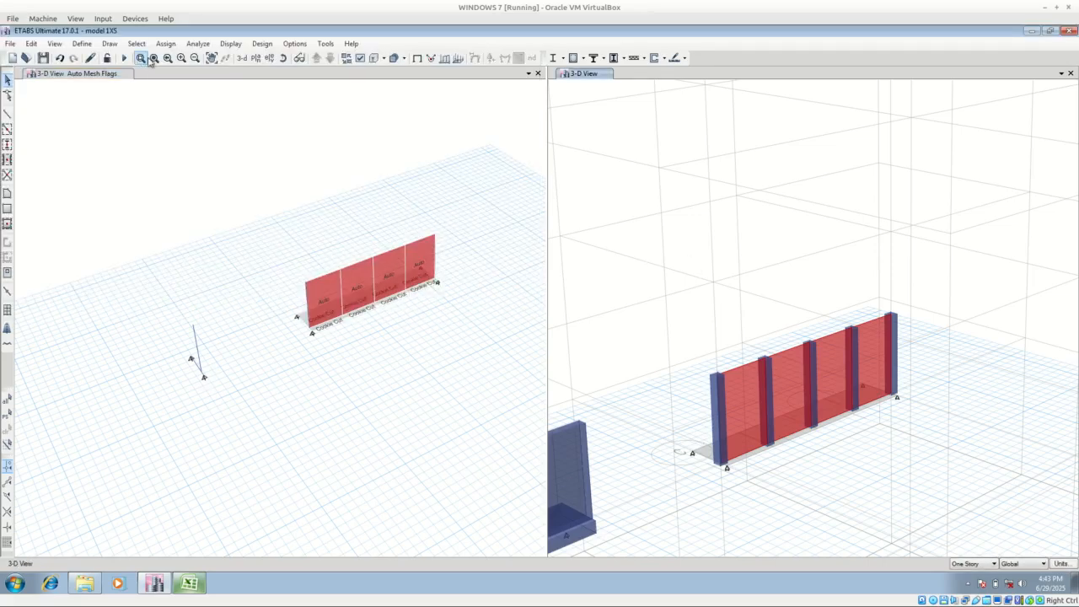
{"action": "left_click", "coordinate": [154, 57]}
{"action": "scroll", "coordinate": [737, 281], "scroll_direction": "up", "scroll_amount": 2}
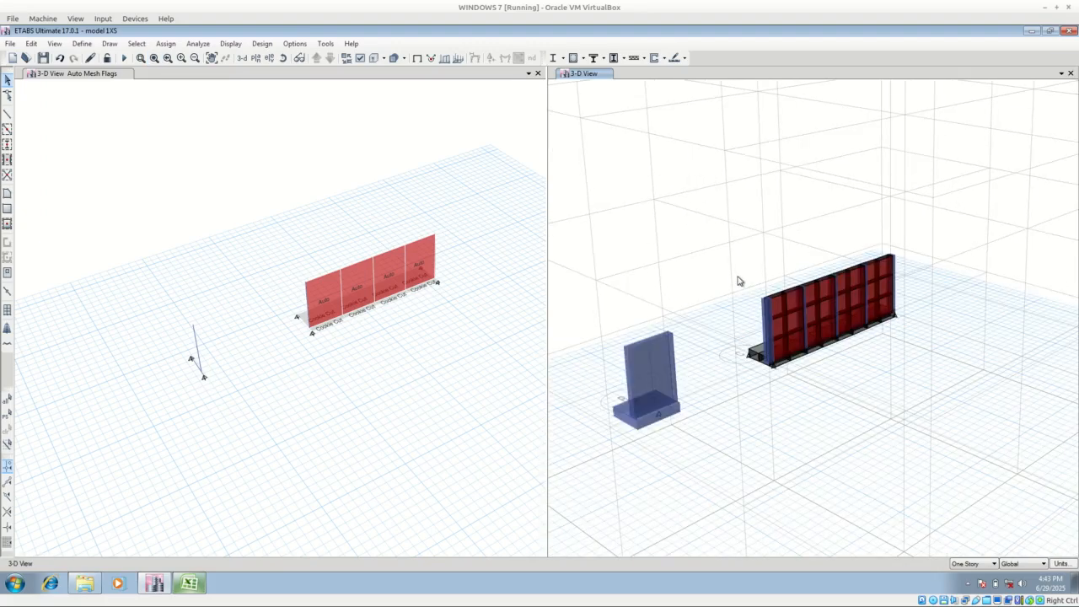
{"action": "middle_click_drag", "start_coordinate": [696, 252], "coordinate": [707, 264]}
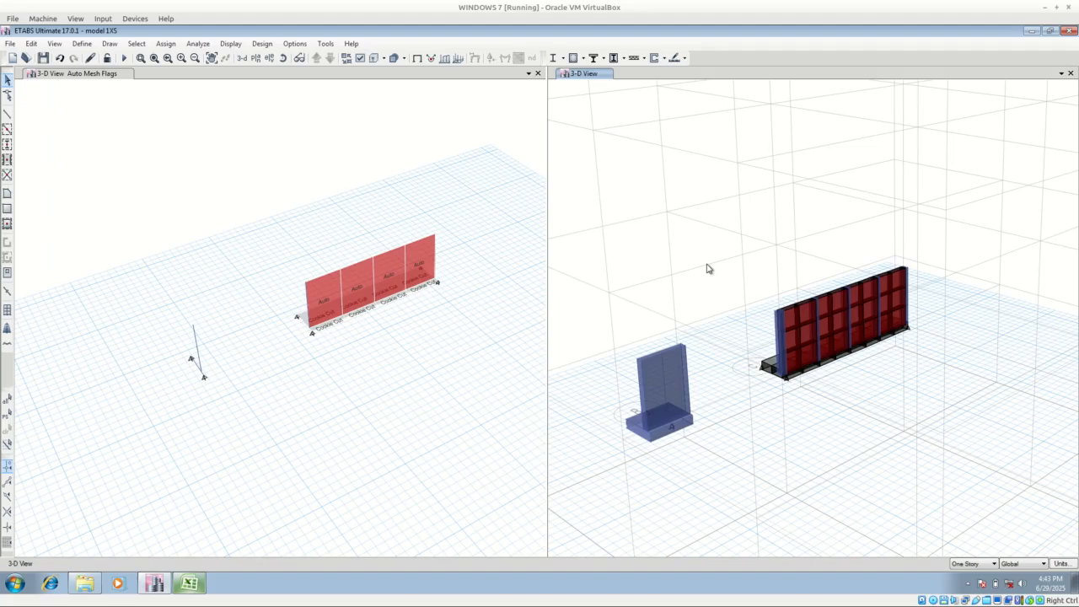
{"action": "key", "text": "ctrl+s"}
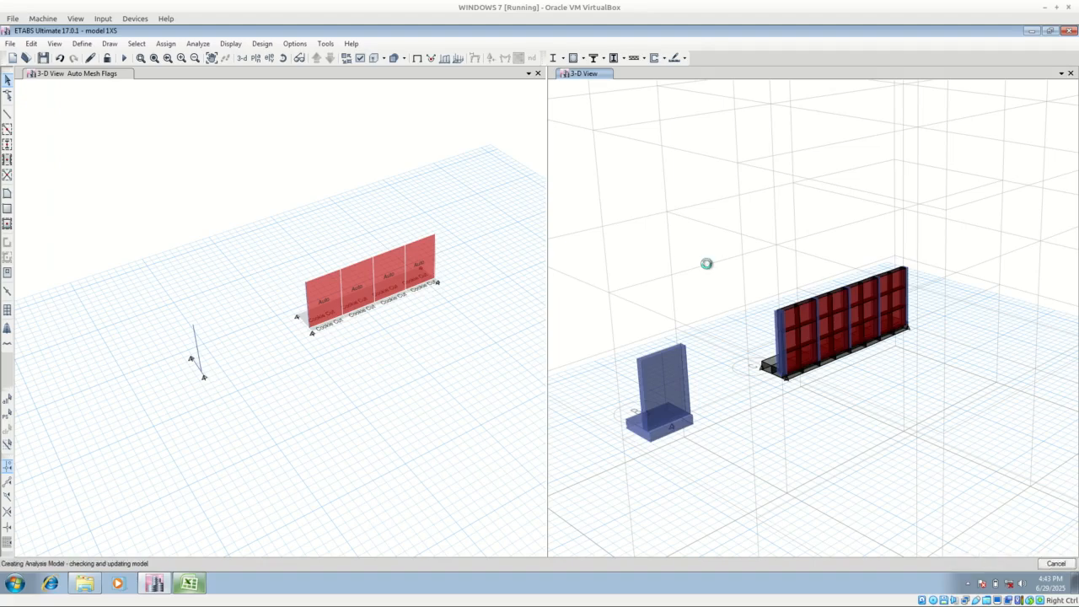
{"action": "key", "text": "F5"}
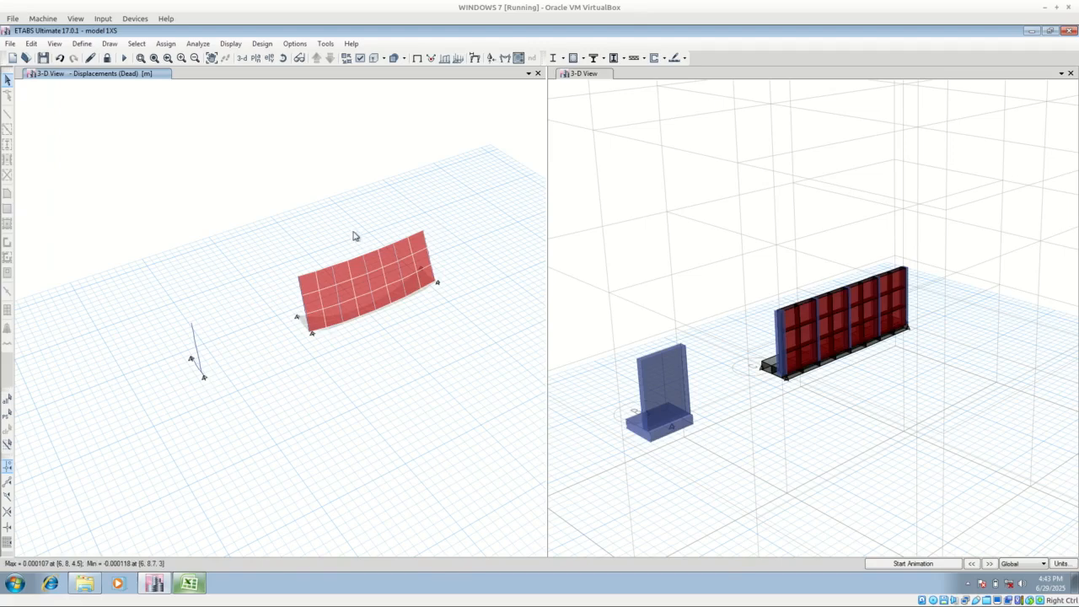
Step: Examine the deformed wall and read through the last analysis run log for warnings or errors
{"action": "left_click", "coordinate": [283, 58]}
{"action": "mouse_move", "coordinate": [386, 329]}
{"action": "left_mouse_down"}
{"action": "mouse_move", "coordinate": [403, 352]}
{"action": "mouse_move", "coordinate": [378, 323]}
{"action": "left_mouse_up"}
{"action": "middle_click_drag", "start_coordinate": [341, 439], "coordinate": [346, 288]}
{"action": "left_click", "coordinate": [196, 44]}
{"action": "left_click", "coordinate": [240, 239]}
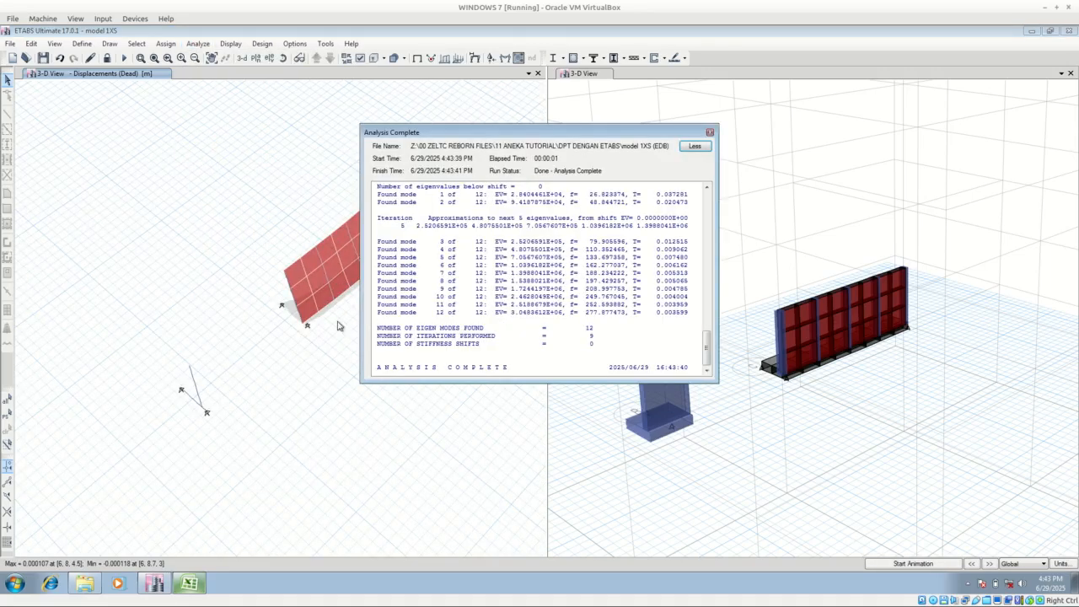
{"action": "scroll", "coordinate": [450, 320], "scroll_direction": "up", "scroll_amount": 15}
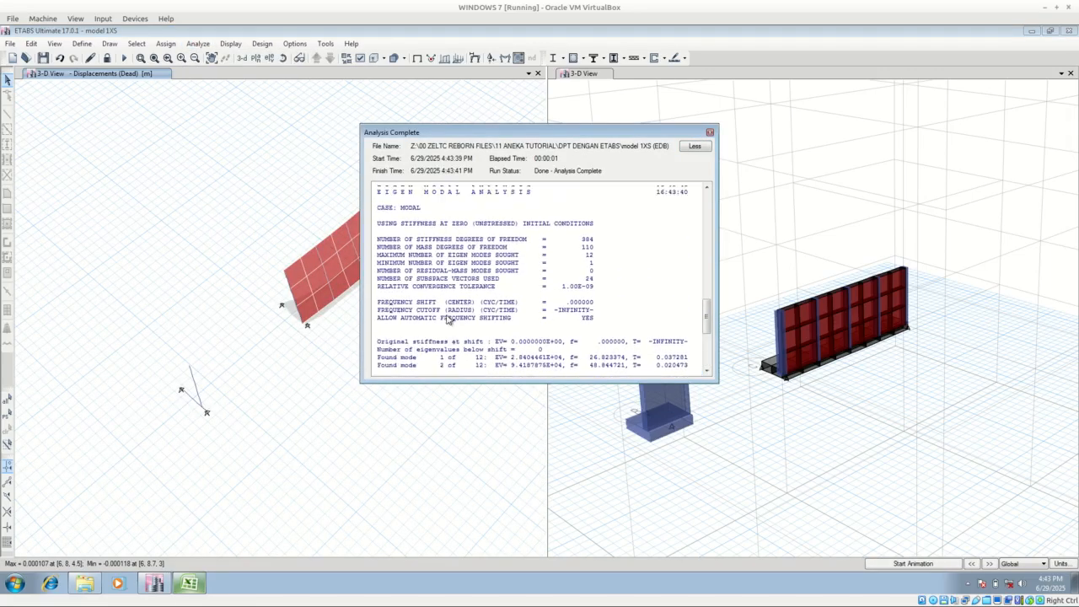
{"action": "scroll", "coordinate": [449, 320], "scroll_direction": "up", "scroll_amount": 15}
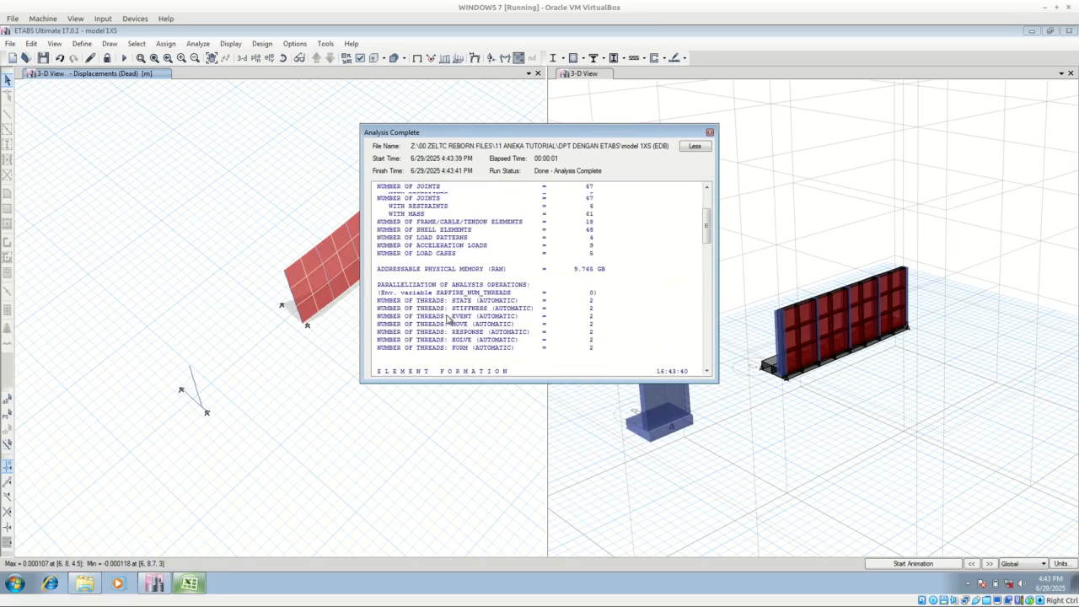
{"action": "left_click", "coordinate": [709, 133]}
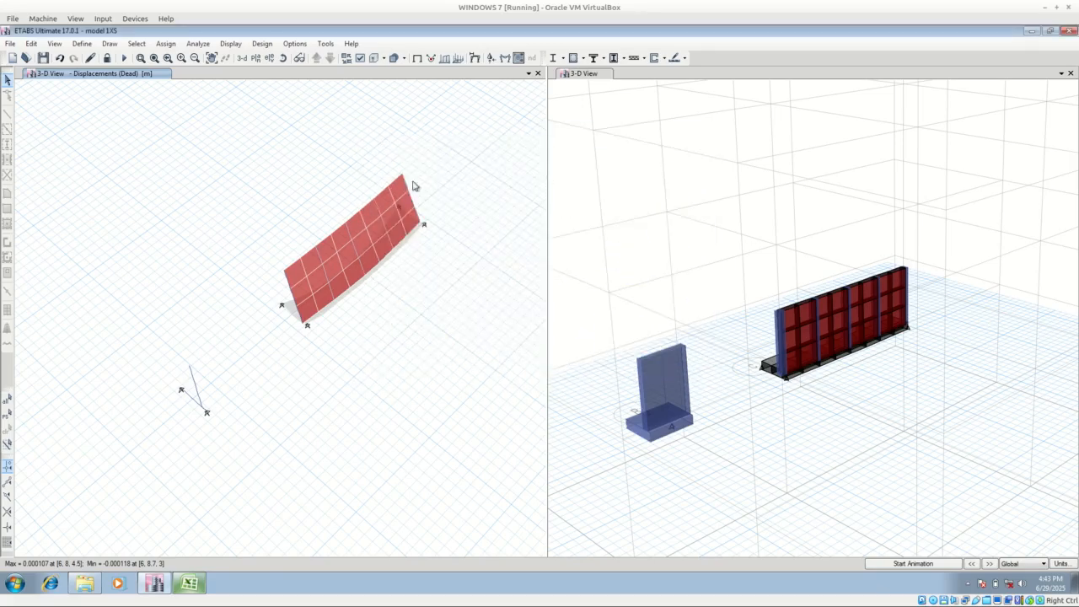
Step: Display the M22 resultant shell force contours for the soil load case on the undeformed shape
{"action": "left_click", "coordinate": [230, 44]}
{"action": "mouse_move", "coordinate": [267, 48]}
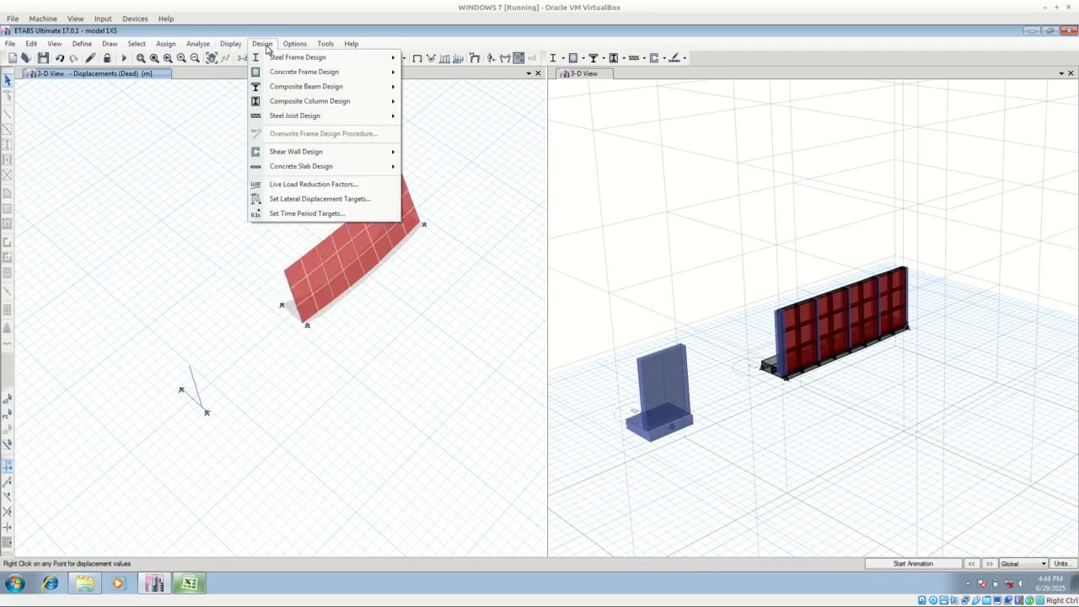
{"action": "mouse_move", "coordinate": [231, 44]}
{"action": "mouse_move", "coordinate": [253, 108]}
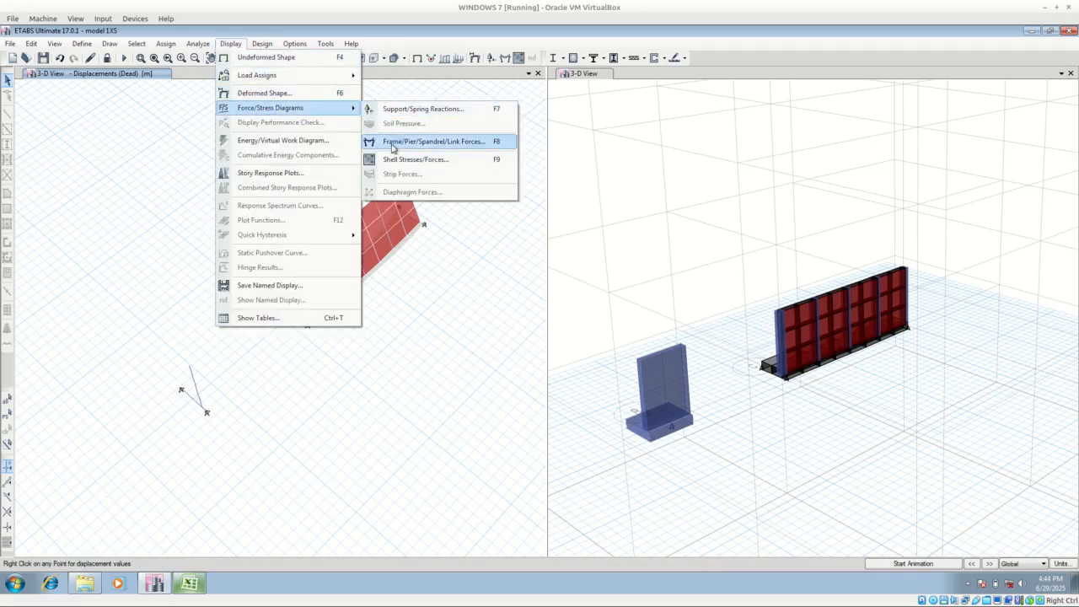
{"action": "left_click", "coordinate": [395, 160]}
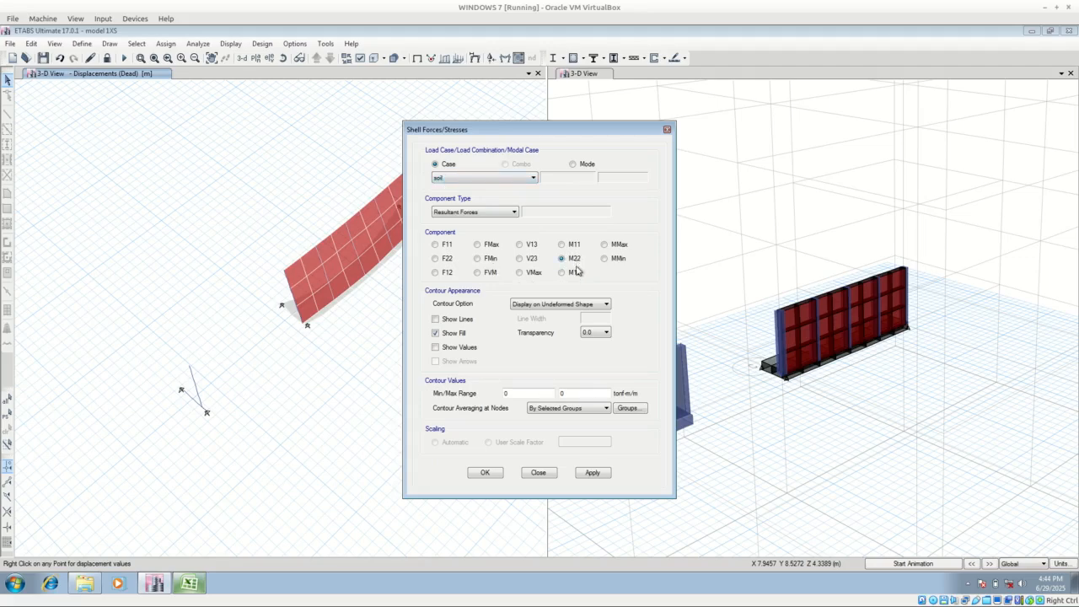
{"action": "left_click", "coordinate": [592, 473]}
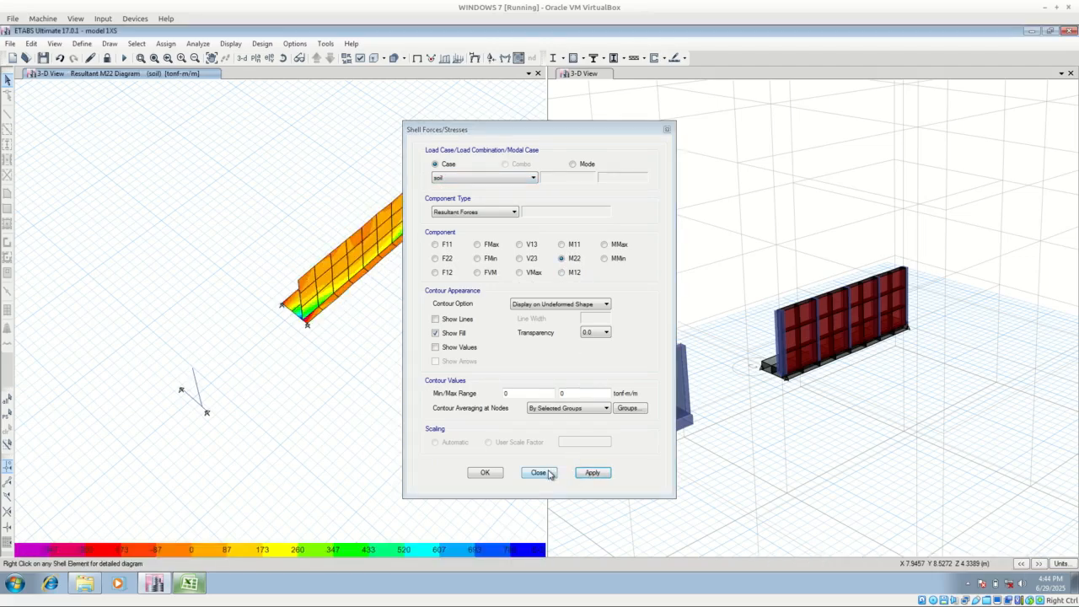
{"action": "left_click", "coordinate": [538, 472]}
Step: Inspect the M22 moment at the wall's base near its end corner using the end wall panel's area diagram
{"action": "scroll", "coordinate": [362, 330], "scroll_direction": "up", "scroll_amount": 2}
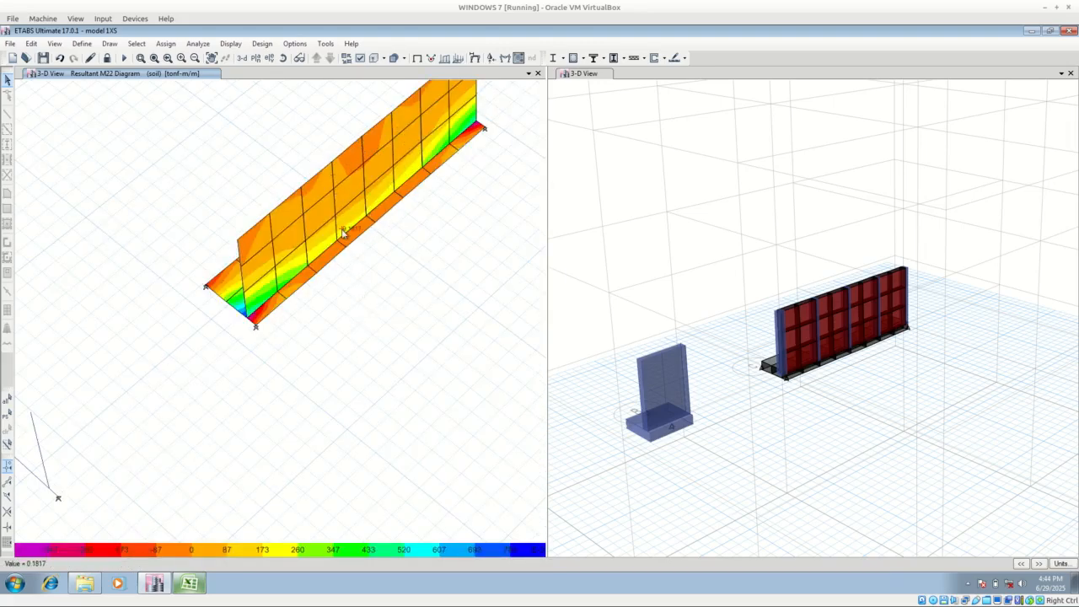
{"action": "left_click", "coordinate": [283, 57]}
{"action": "left_click_drag", "start_coordinate": [355, 320], "coordinate": [352, 255]}
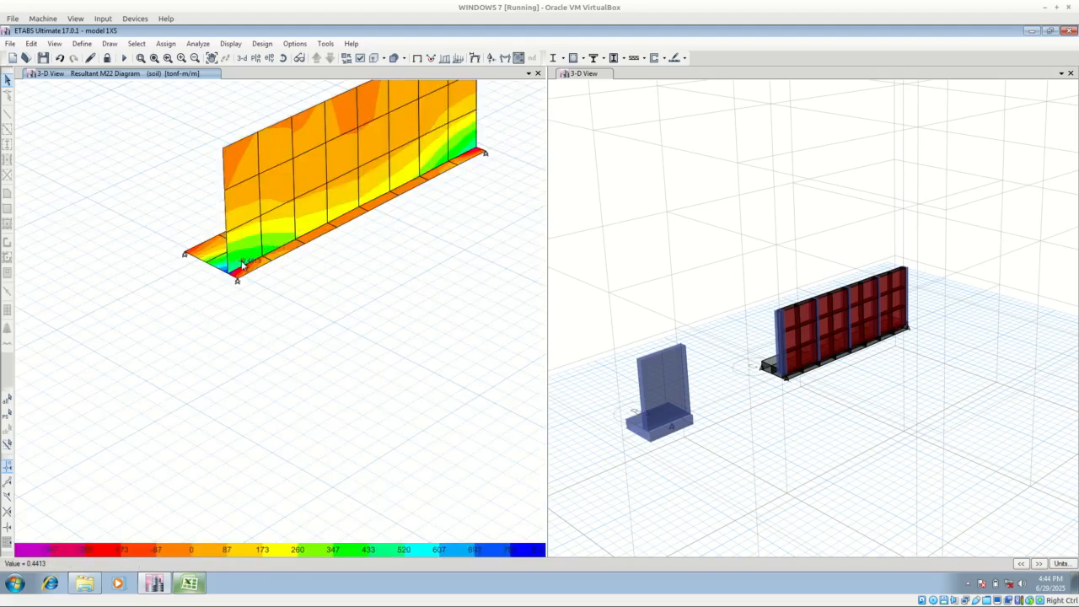
{"action": "scroll", "coordinate": [241, 266], "scroll_direction": "up", "scroll_amount": 4}
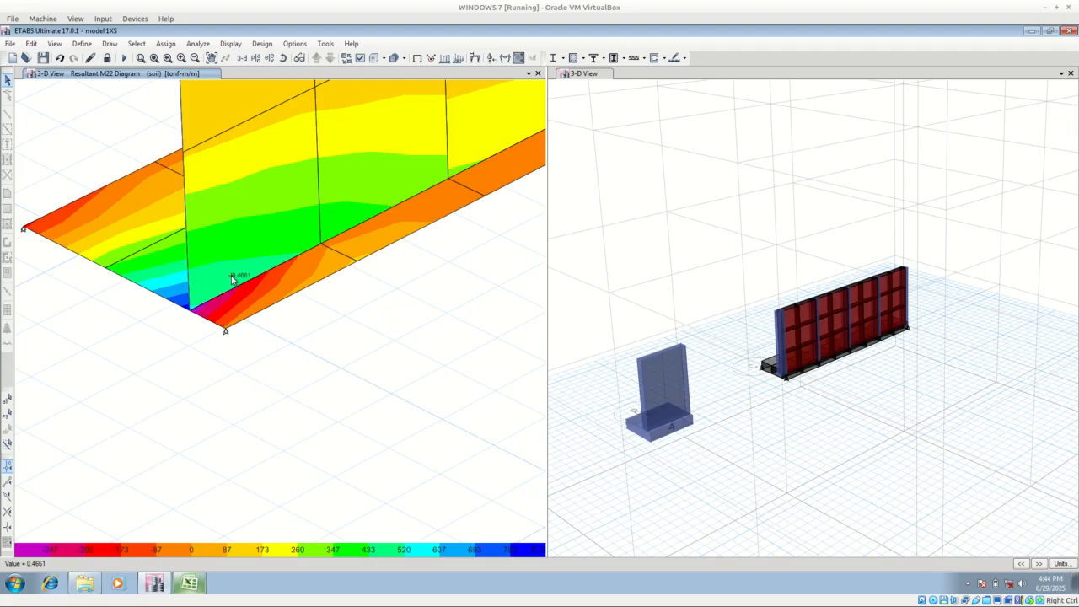
{"action": "right_click", "coordinate": [233, 279]}
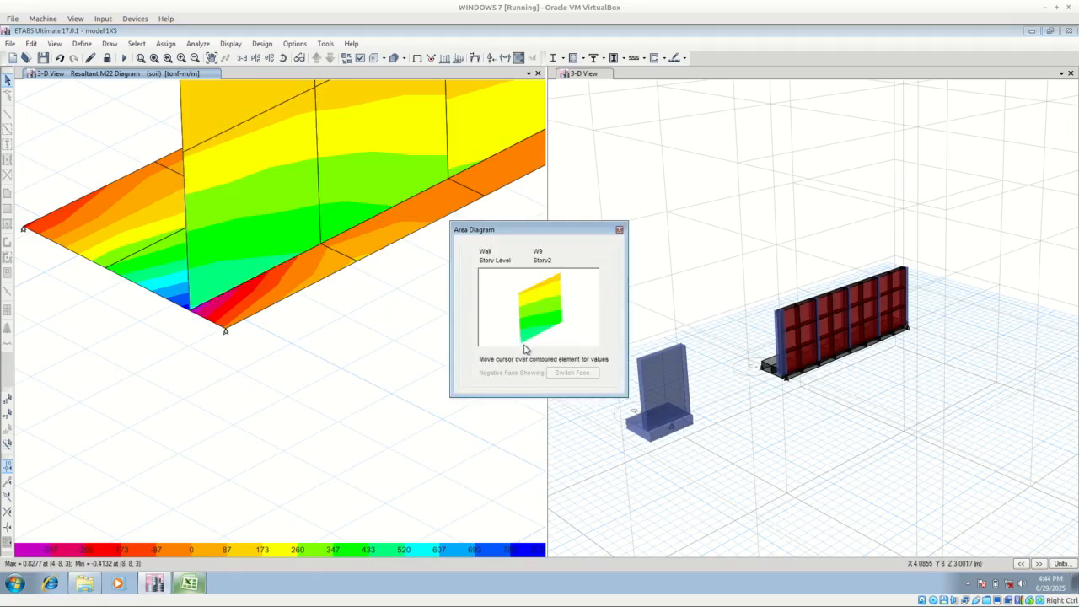
{"action": "mouse_move", "coordinate": [523, 343]}
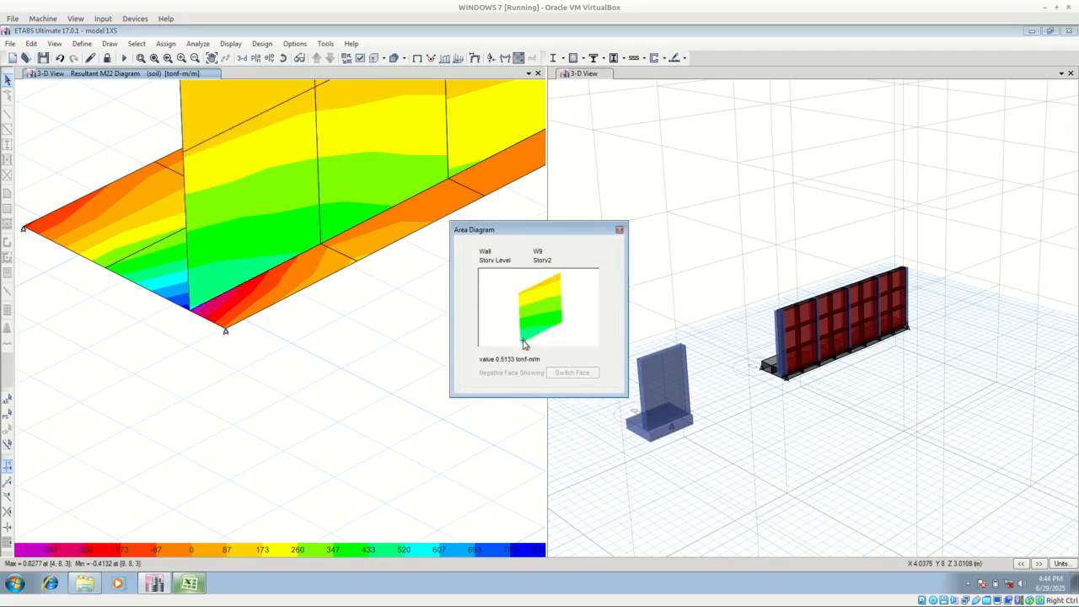
{"action": "left_click", "coordinate": [619, 230]}
{"action": "scroll", "coordinate": [236, 375], "scroll_direction": "down", "scroll_amount": 5}
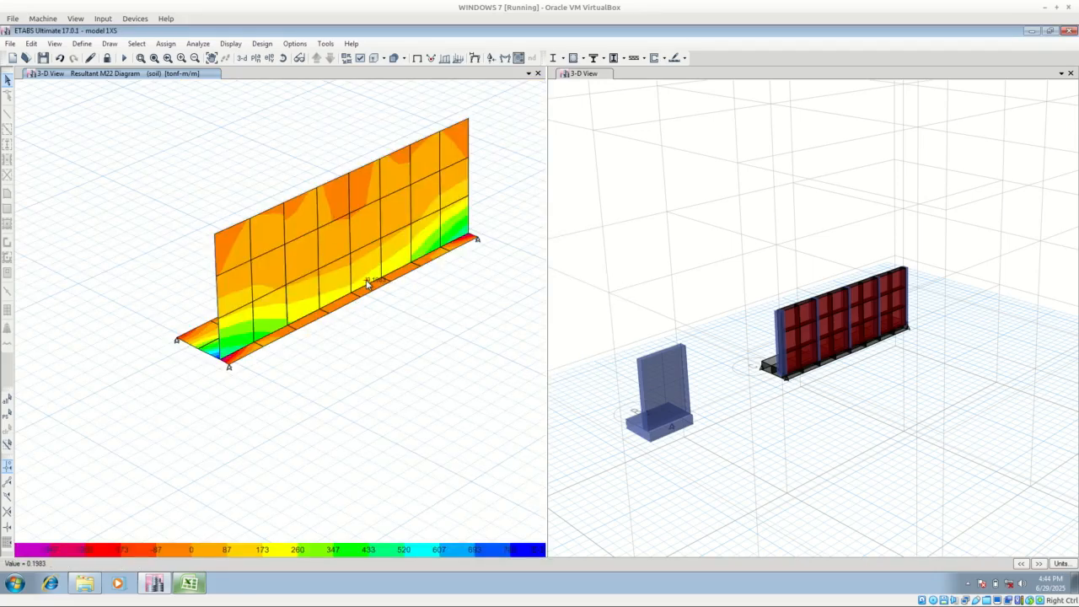
Step: Inspect the M22 moment at the wall's base near mid-length using that wall panel's area diagram
{"action": "right_click", "coordinate": [367, 284]}
{"action": "mouse_move", "coordinate": [540, 336]}
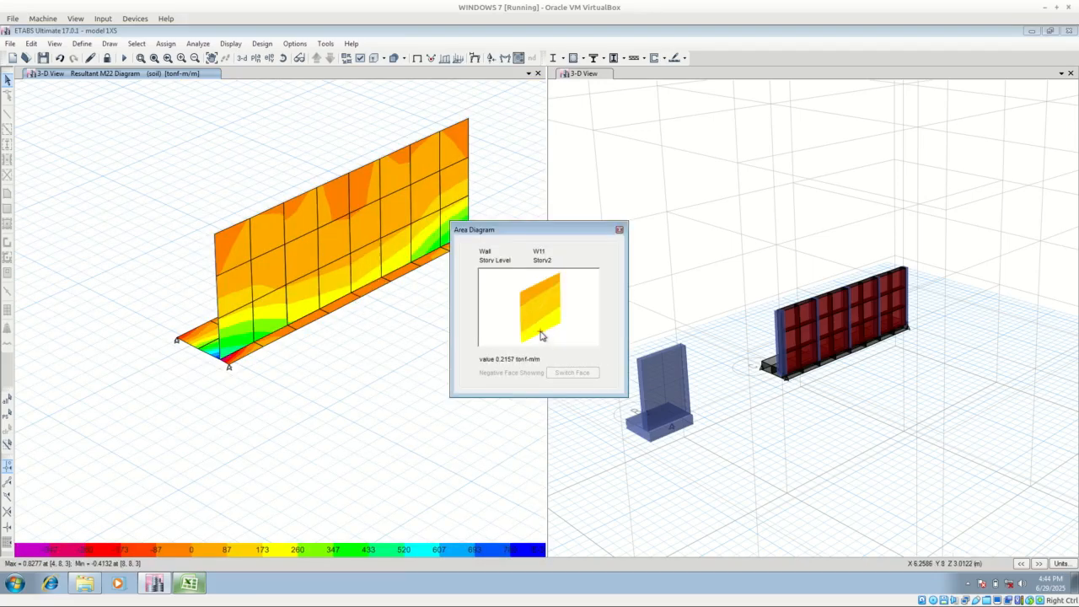
{"action": "left_click", "coordinate": [619, 229]}
{"action": "key", "text": "F4"}
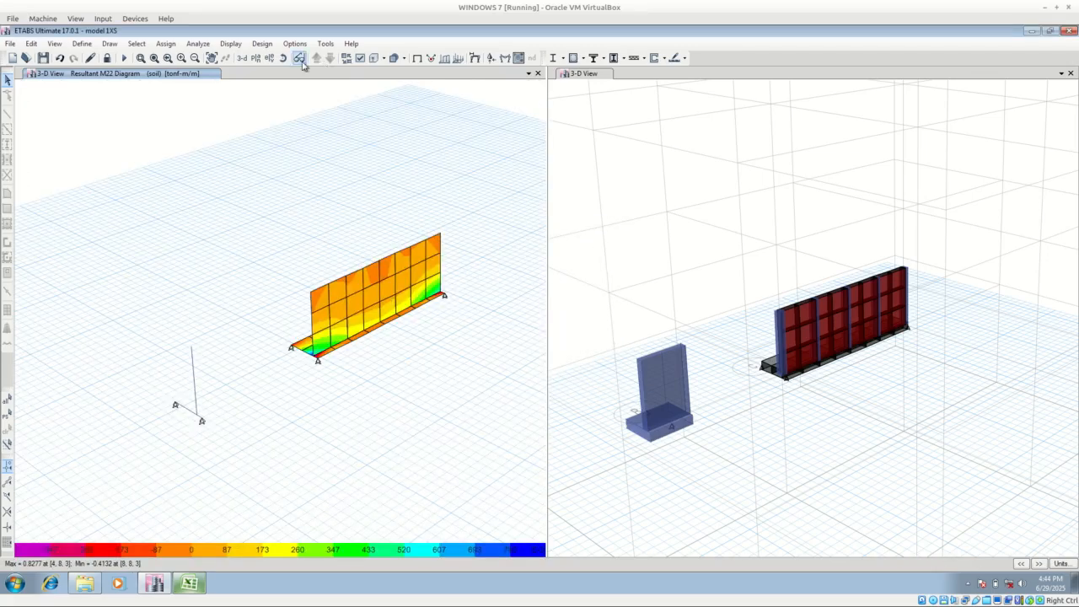
Step: Switch to the KOLAM RENANG V1 workbook in Excel and examine the ultimate moments calculated for the base slab and concrete wall
{"action": "left_click", "coordinate": [191, 583]}
{"action": "scroll", "coordinate": [621, 410], "scroll_direction": "up", "scroll_amount": 10}
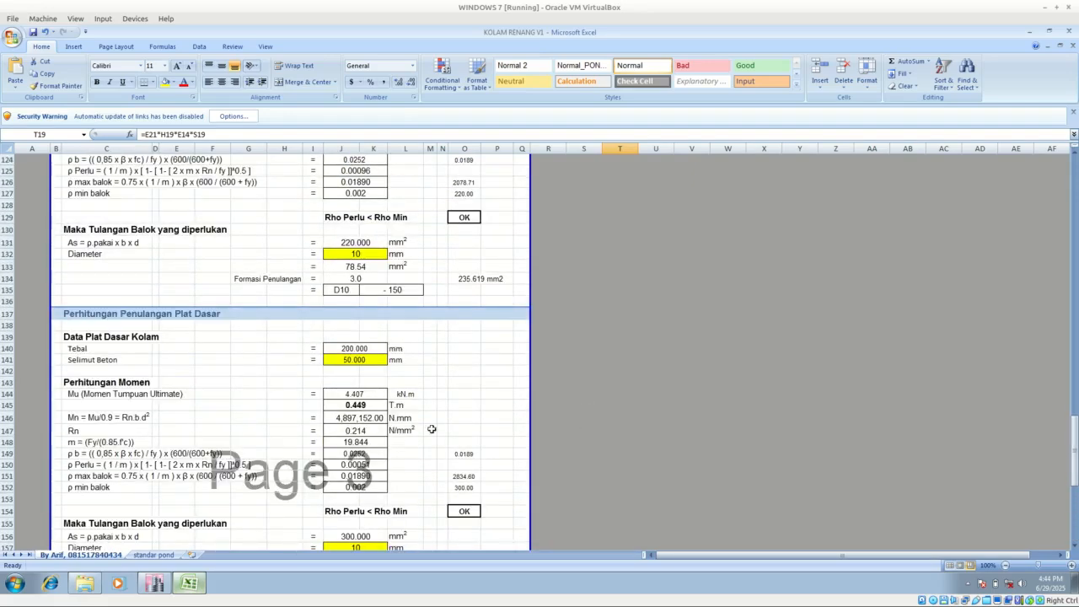
{"action": "left_click", "coordinate": [364, 402]}
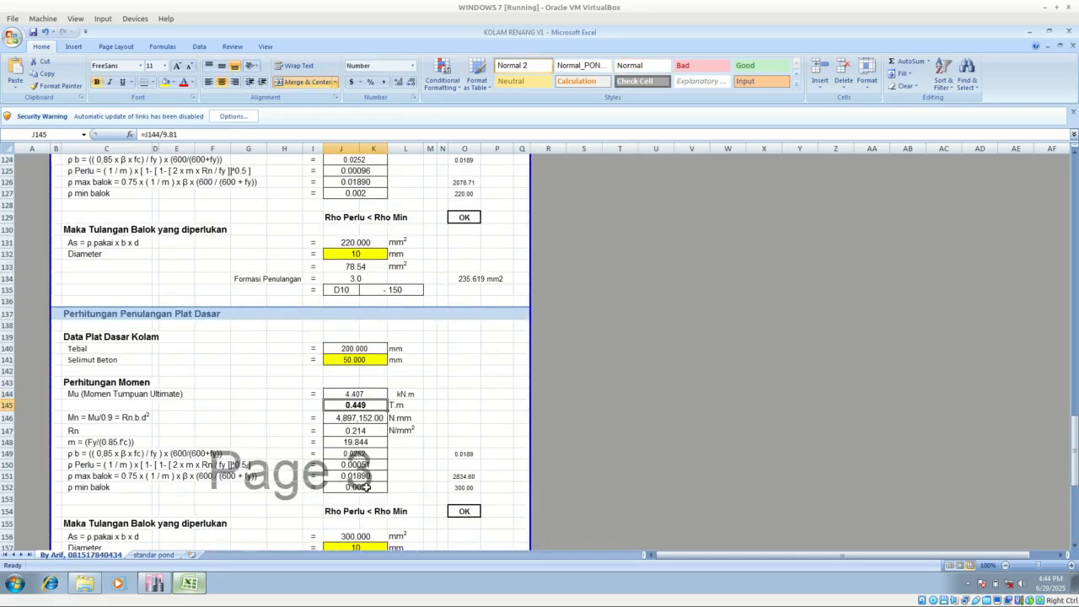
{"action": "scroll", "coordinate": [366, 488], "scroll_direction": "up", "scroll_amount": 6}
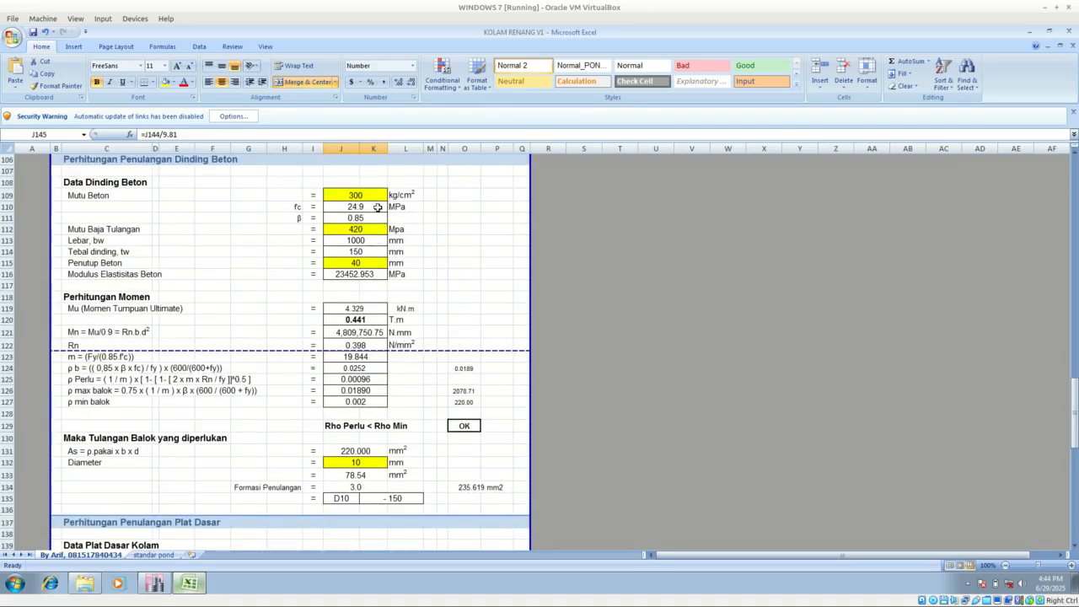
{"action": "left_click", "coordinate": [362, 310]}
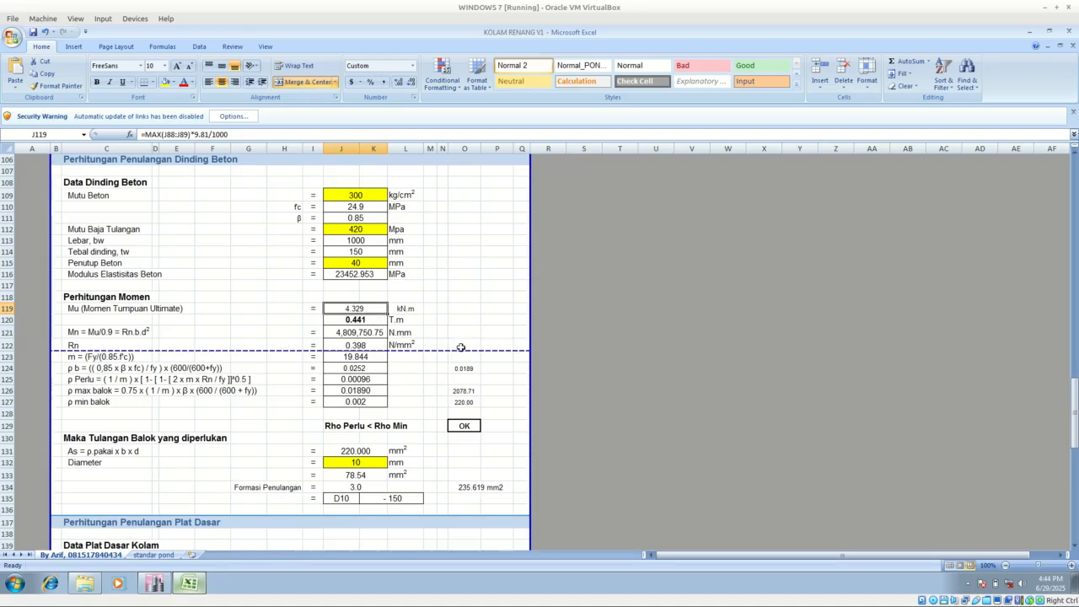
{"action": "scroll", "coordinate": [461, 347], "scroll_direction": "up", "scroll_amount": 9}
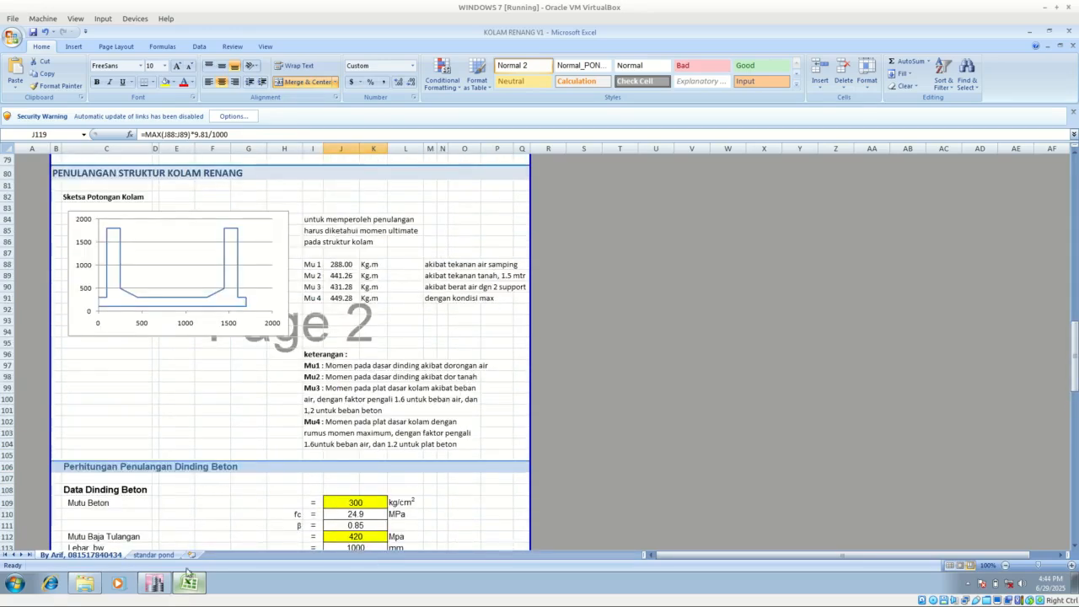
Step: Return to ETABS and display the filled Moment 3-3 diagram of the frames for the soil load case
{"action": "left_click", "coordinate": [153, 582]}
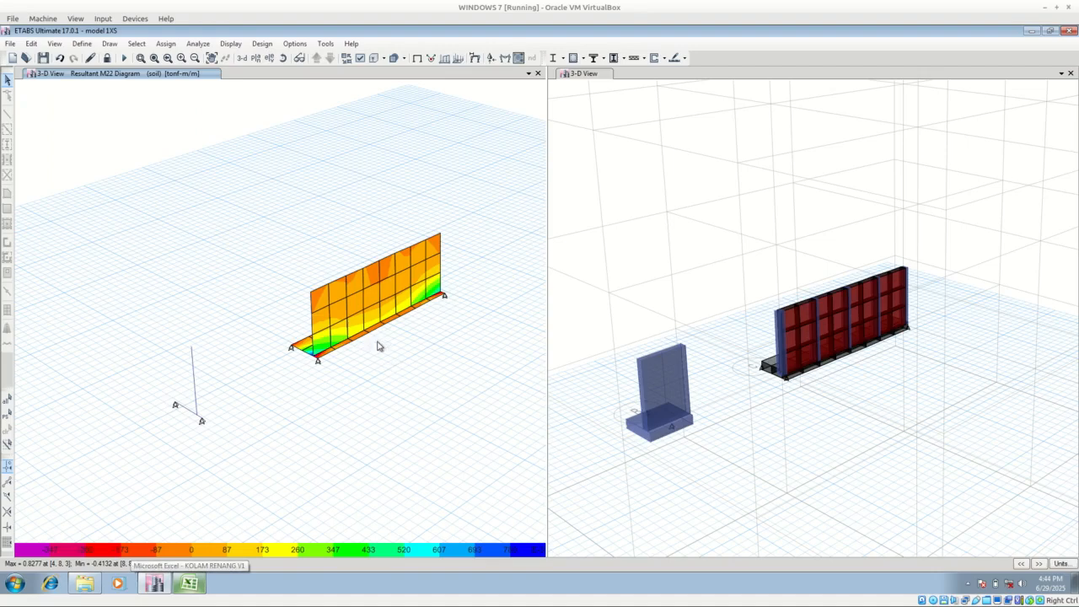
{"action": "scroll", "coordinate": [366, 324], "scroll_direction": "up", "scroll_amount": 3}
{"action": "middle_click_drag", "start_coordinate": [353, 348], "coordinate": [441, 300]}
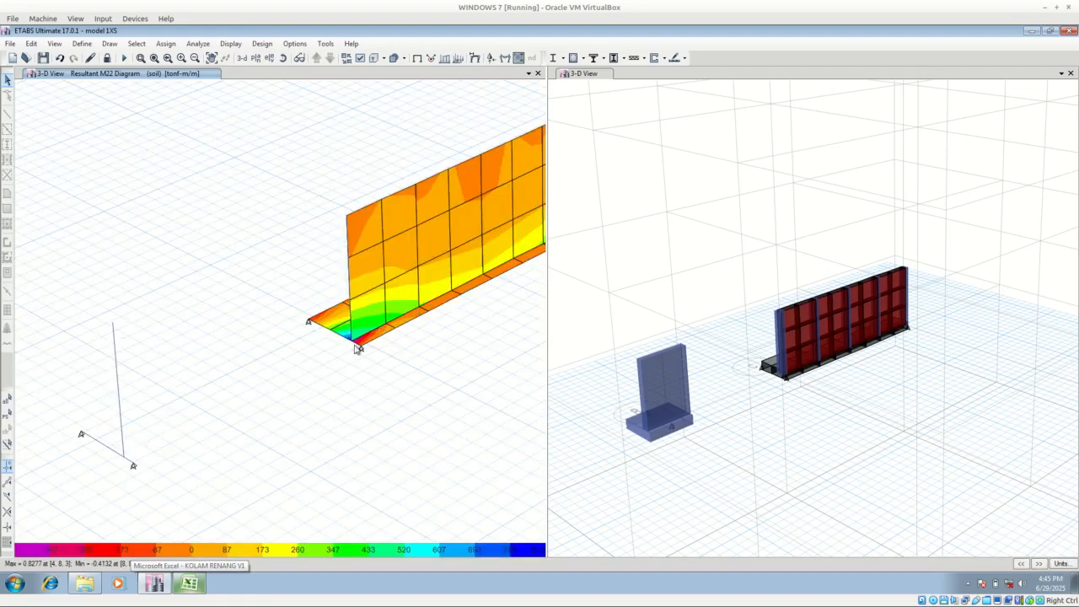
{"action": "left_click", "coordinate": [731, 451]}
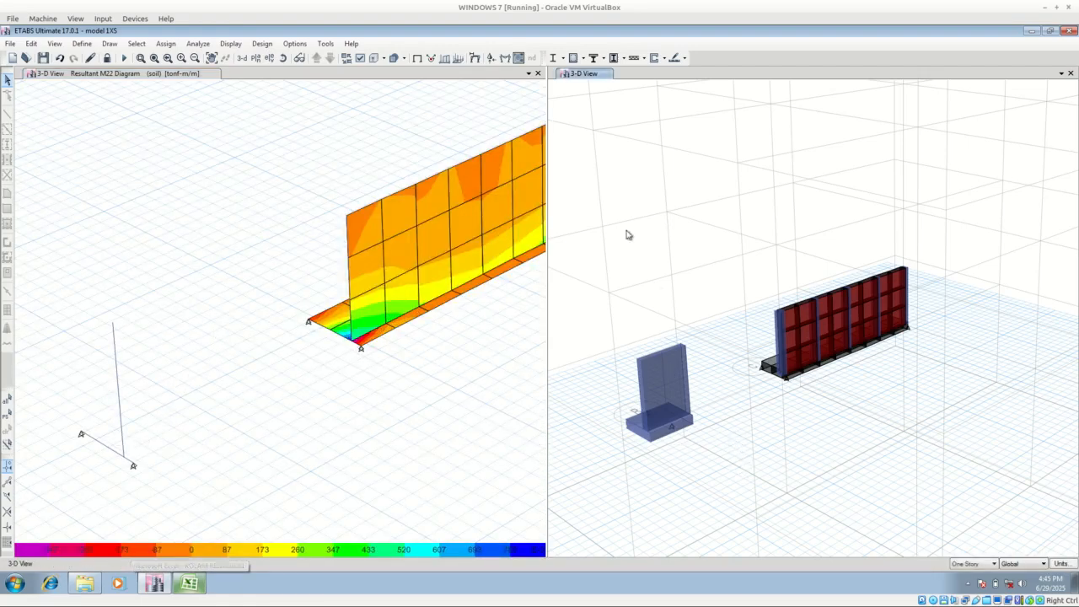
{"action": "left_click", "coordinate": [230, 43]}
{"action": "mouse_move", "coordinate": [267, 75]}
{"action": "mouse_move", "coordinate": [269, 108]}
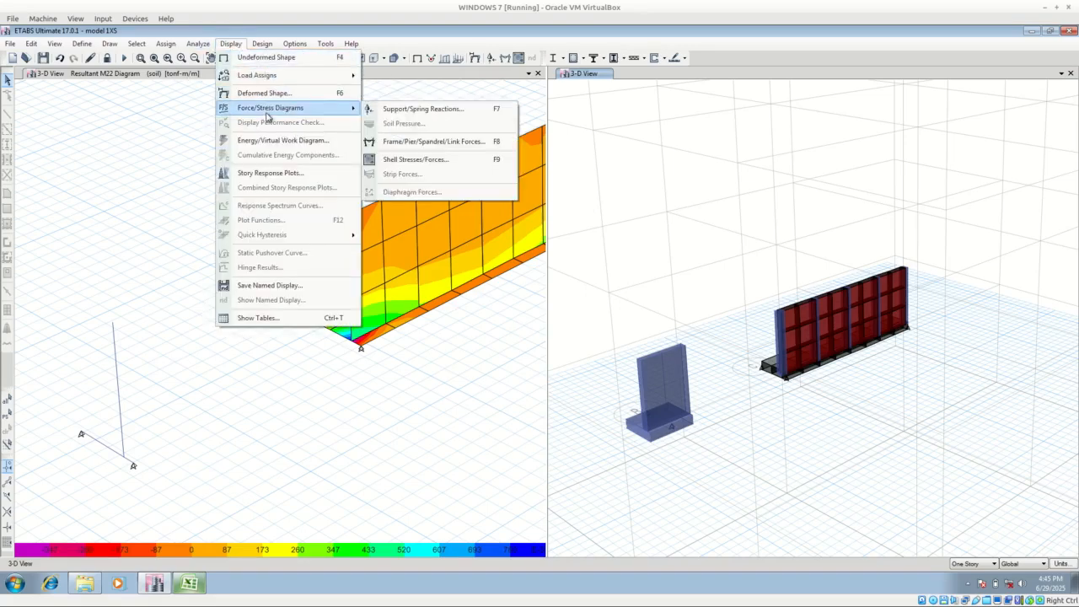
{"action": "left_click", "coordinate": [407, 142]}
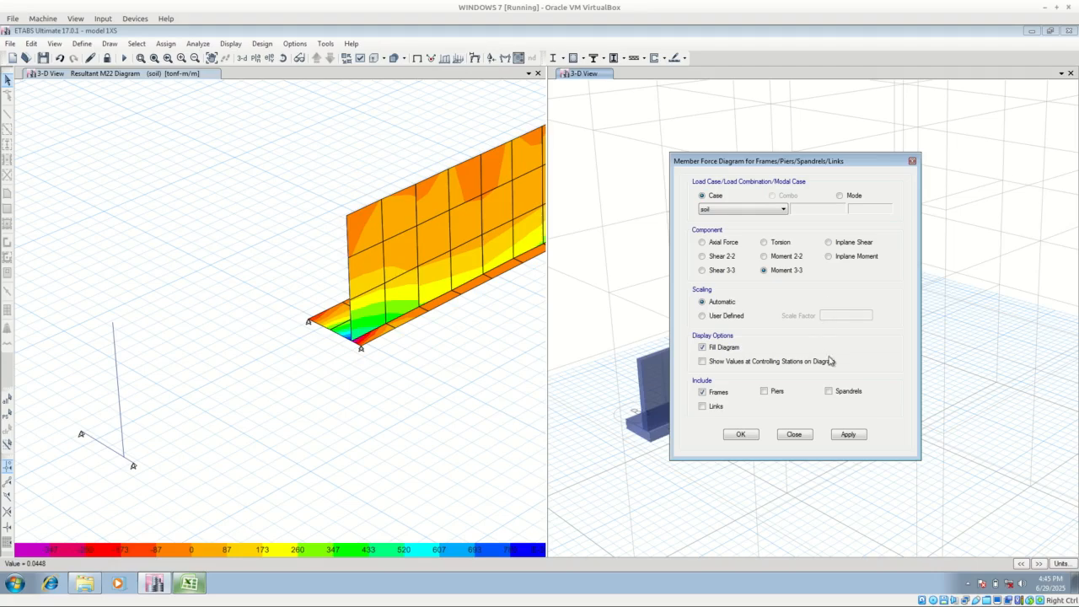
{"action": "left_click", "coordinate": [848, 434]}
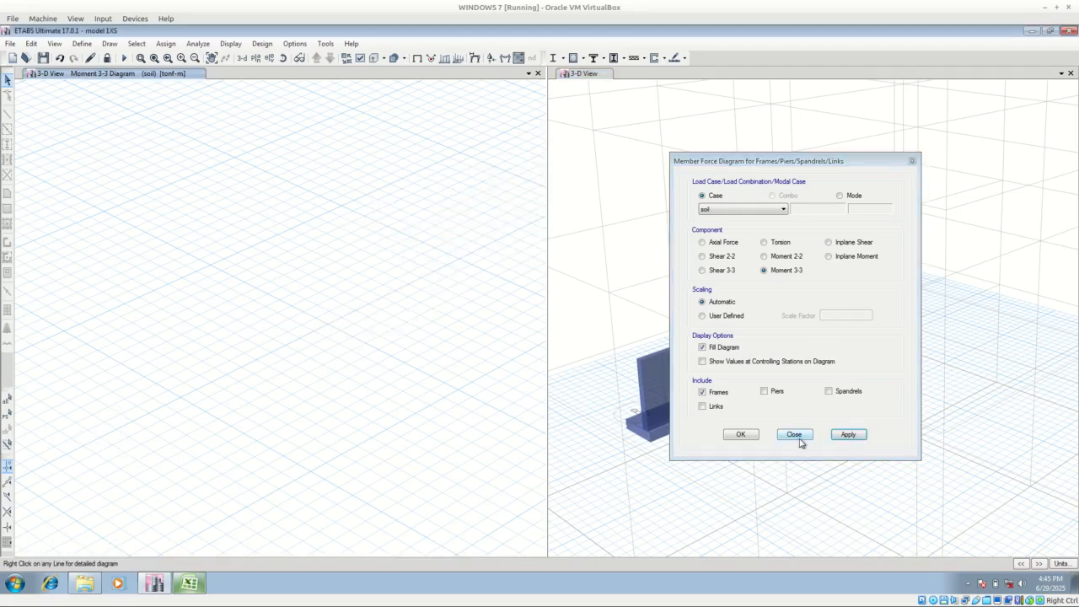
{"action": "left_click", "coordinate": [794, 434]}
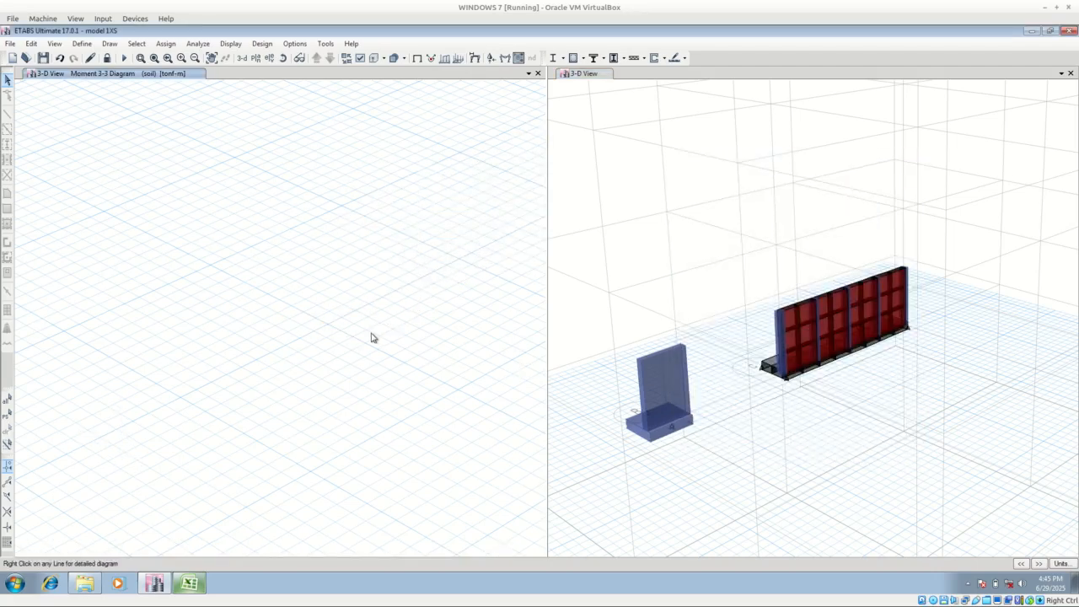
Step: Inspect the standalone vertical frame's detailed force diagram for the soil case, reading its major moment at the base, station 0 m
{"action": "scroll", "coordinate": [246, 414], "scroll_direction": "up", "scroll_amount": 3}
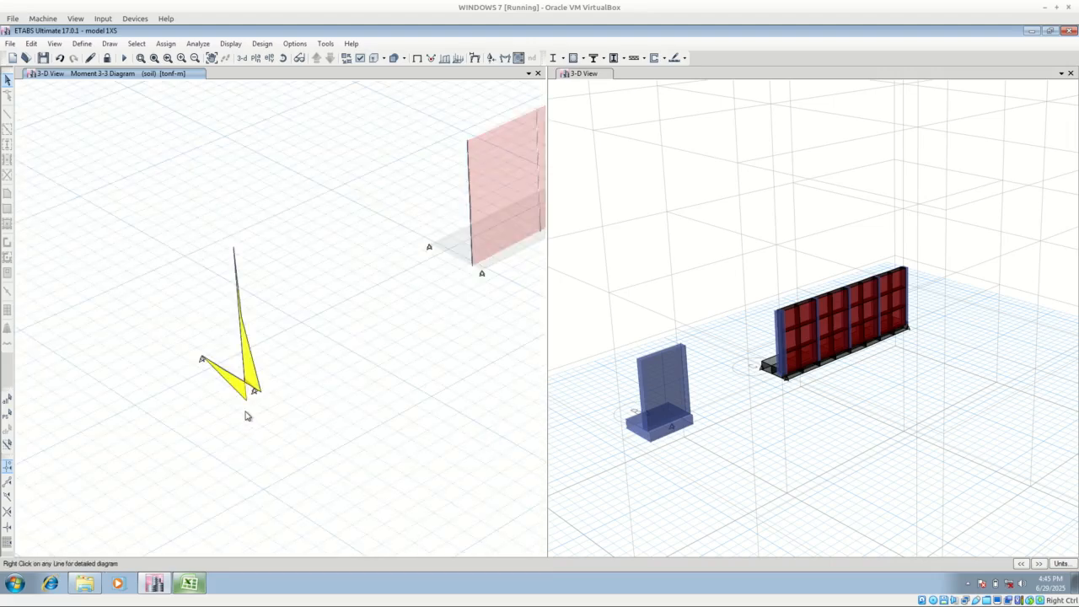
{"action": "left_click", "coordinate": [284, 57]}
{"action": "left_click_drag", "start_coordinate": [366, 402], "coordinate": [325, 412]}
{"action": "left_click", "coordinate": [282, 57]}
{"action": "mouse_move", "coordinate": [206, 339]}
{"action": "left_mouse_down"}
{"action": "mouse_move", "coordinate": [229, 351]}
{"action": "mouse_move", "coordinate": [227, 369]}
{"action": "left_mouse_up"}
{"action": "scroll", "coordinate": [218, 402], "scroll_direction": "up", "scroll_amount": 5}
{"action": "right_click", "coordinate": [216, 393]}
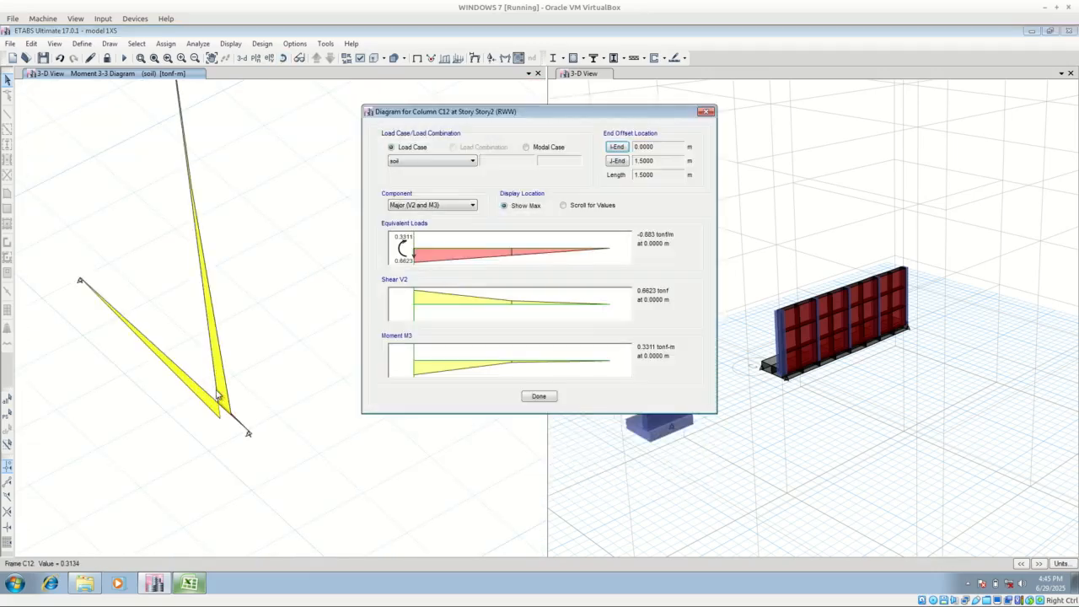
{"action": "left_click", "coordinate": [406, 371]}
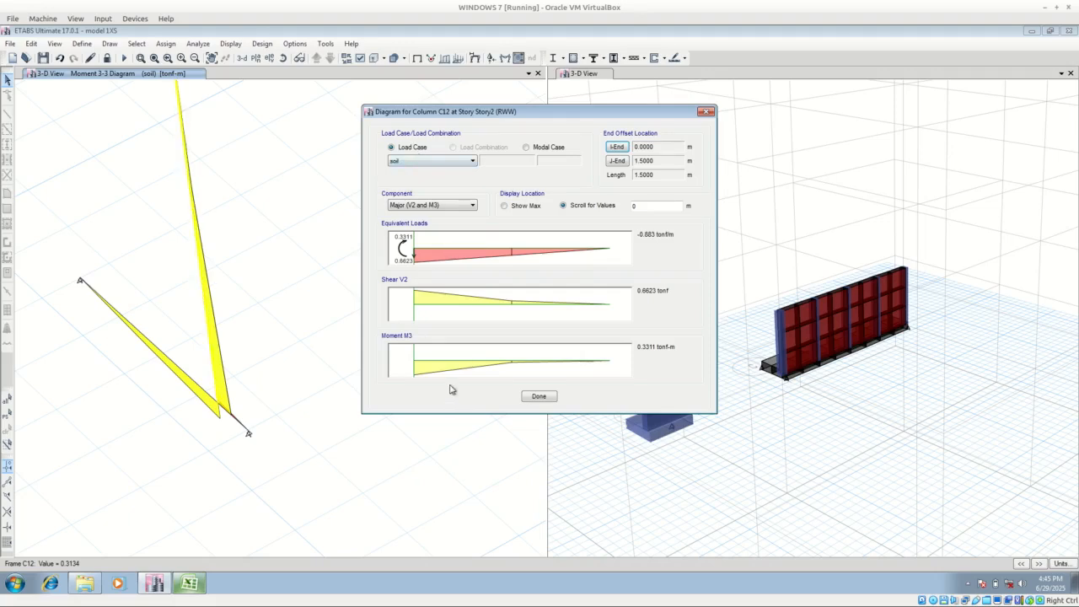
{"action": "left_click", "coordinate": [427, 369]}
{"action": "left_click_drag", "start_coordinate": [429, 367], "coordinate": [404, 365]}
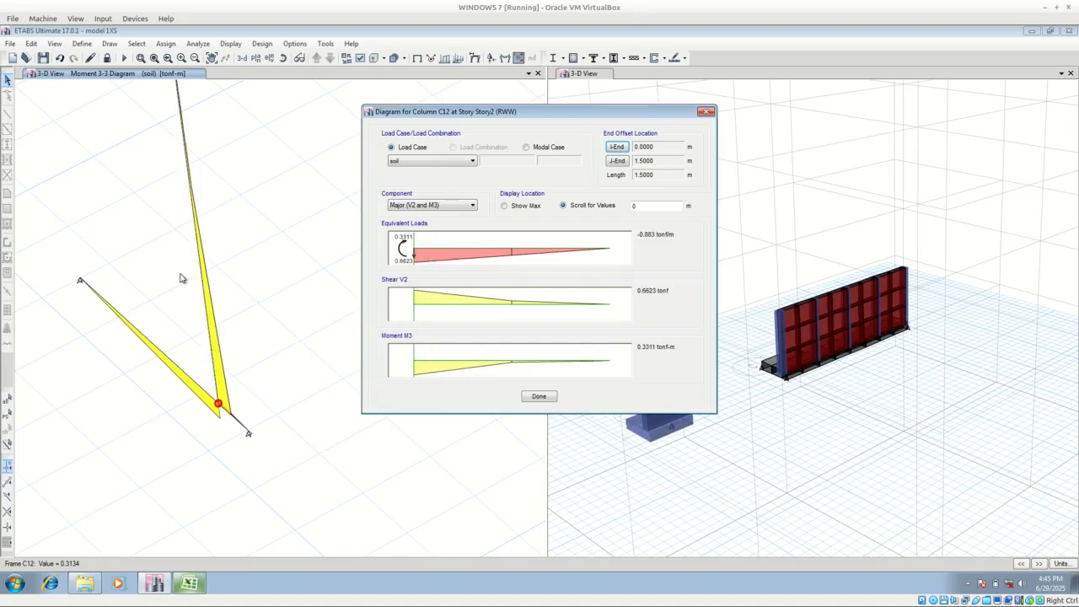
{"action": "left_click", "coordinate": [538, 396]}
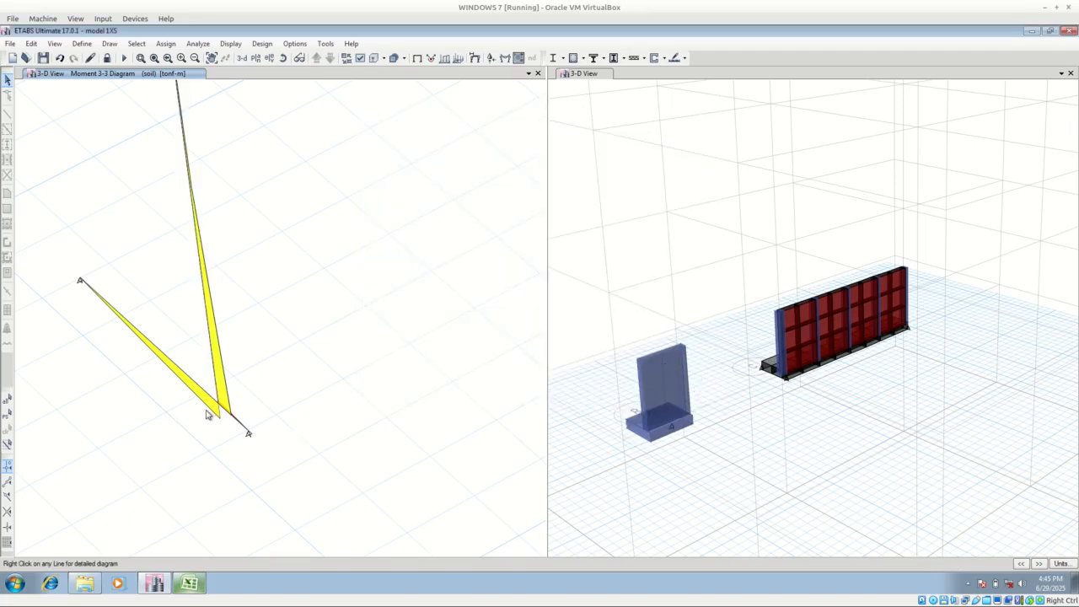
{"action": "scroll", "coordinate": [308, 432], "scroll_direction": "down", "scroll_amount": 4}
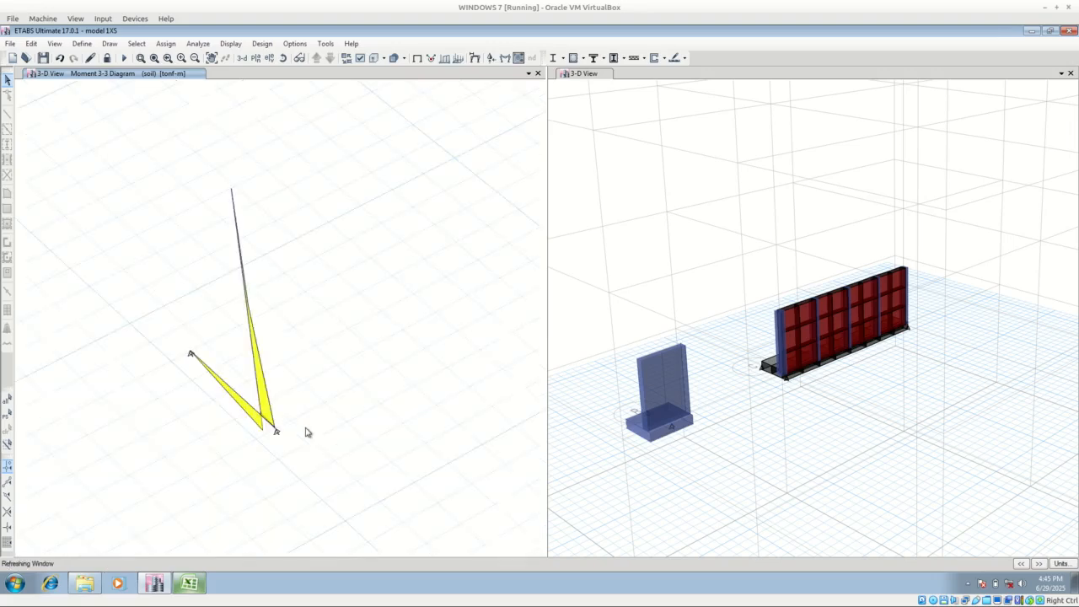
{"action": "middle_click_drag", "start_coordinate": [377, 402], "coordinate": [294, 409]}
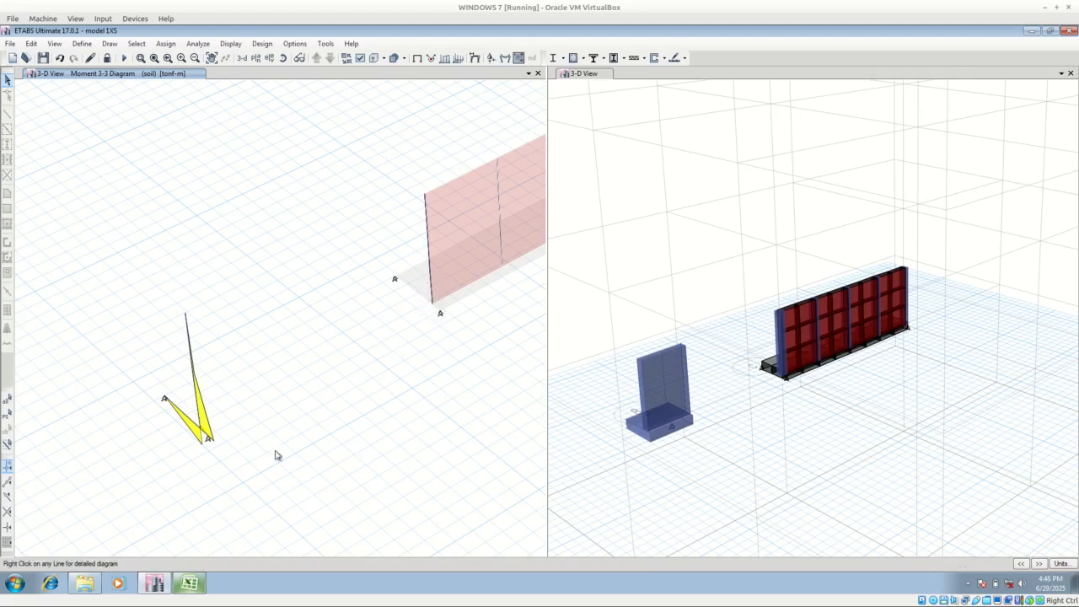
Step: In the Excel workbook, review the wall's ultimate moment in T.m, the Mu 1 to Mu 4 load descriptions and the resulting wall and slab reinforcement
{"action": "left_click", "coordinate": [187, 584]}
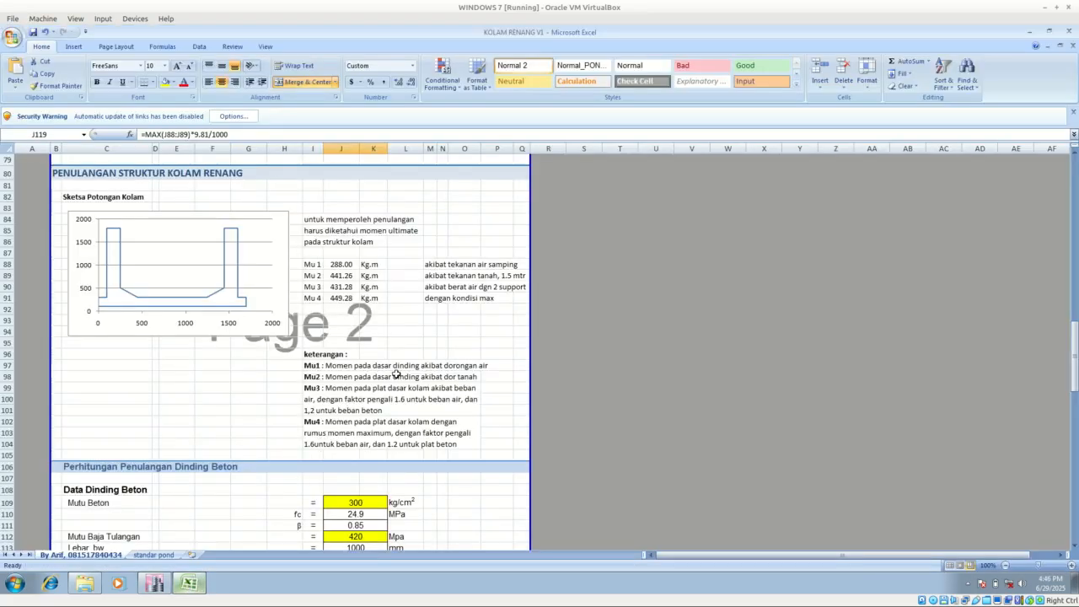
{"action": "scroll", "coordinate": [446, 363], "scroll_direction": "down", "scroll_amount": 8}
{"action": "scroll", "coordinate": [428, 382], "scroll_direction": "down", "scroll_amount": 1}
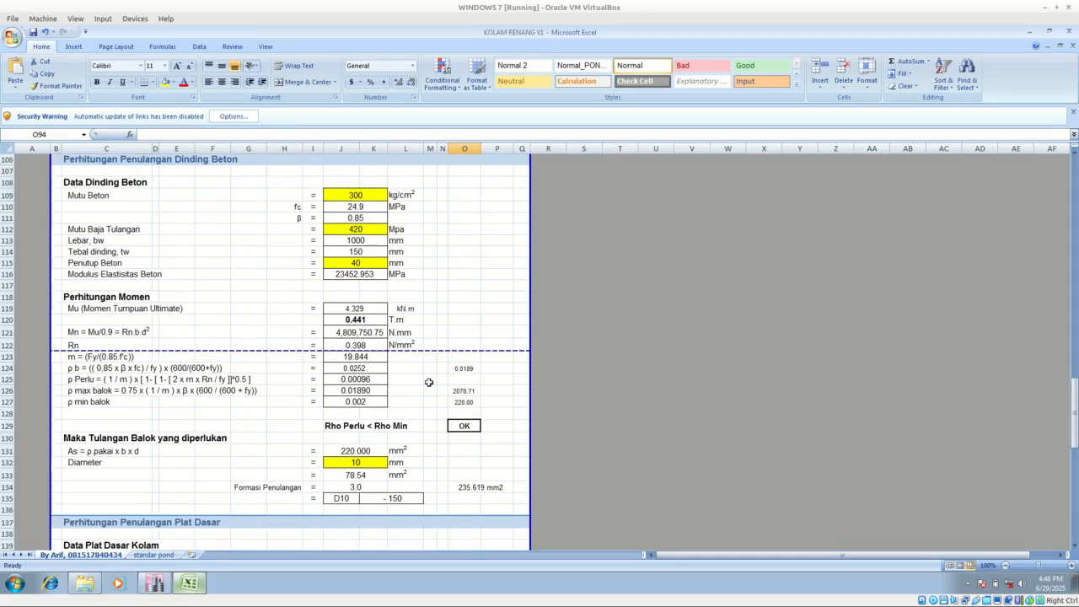
{"action": "left_click", "coordinate": [365, 320]}
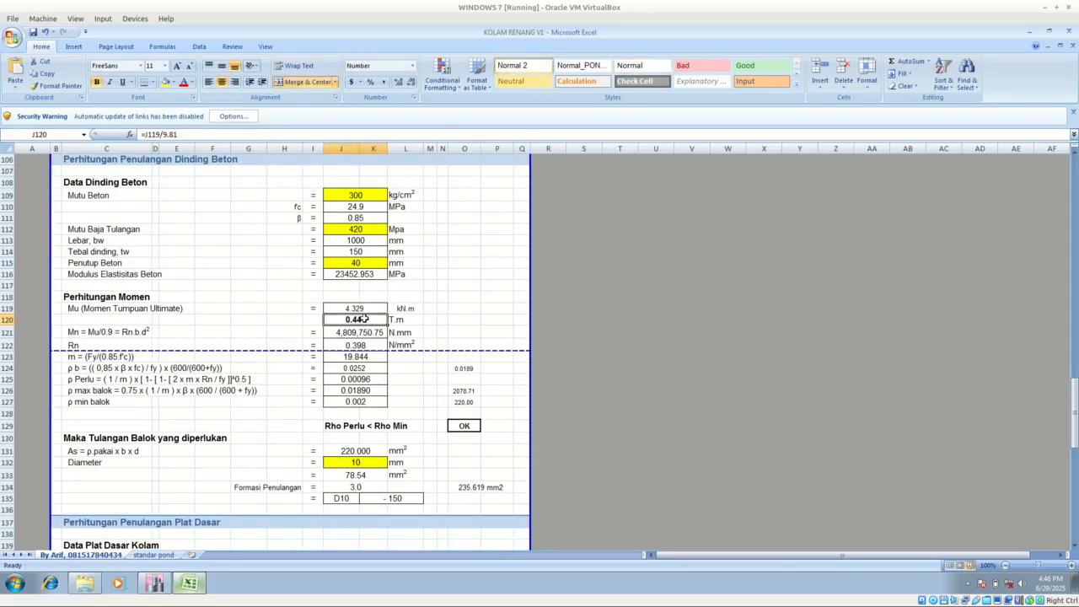
{"action": "scroll", "coordinate": [395, 403], "scroll_direction": "up", "scroll_amount": 6}
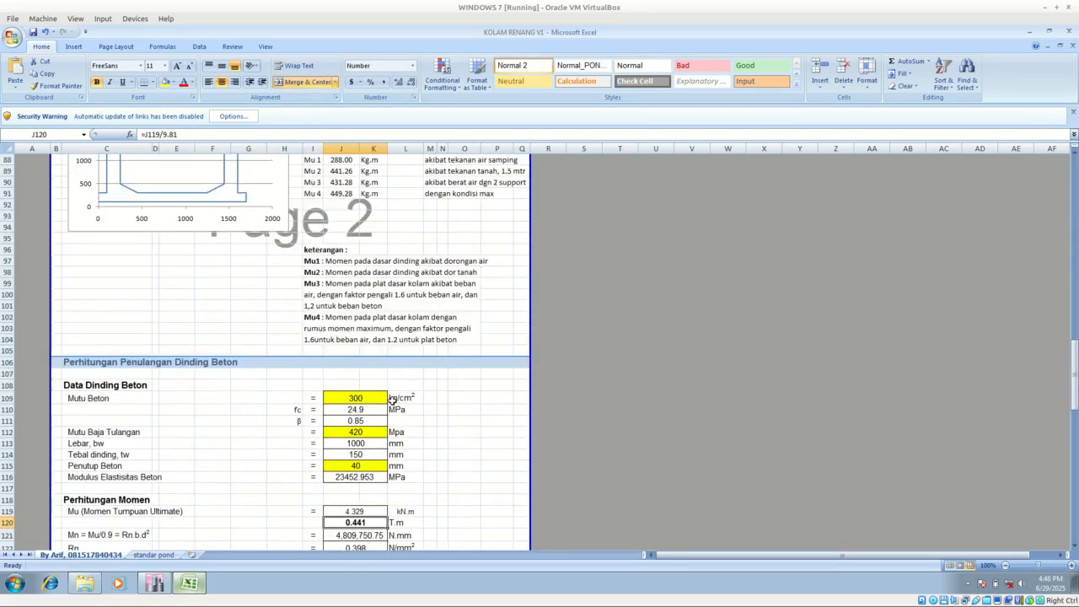
{"action": "scroll", "coordinate": [348, 464], "scroll_direction": "up", "scroll_amount": 4}
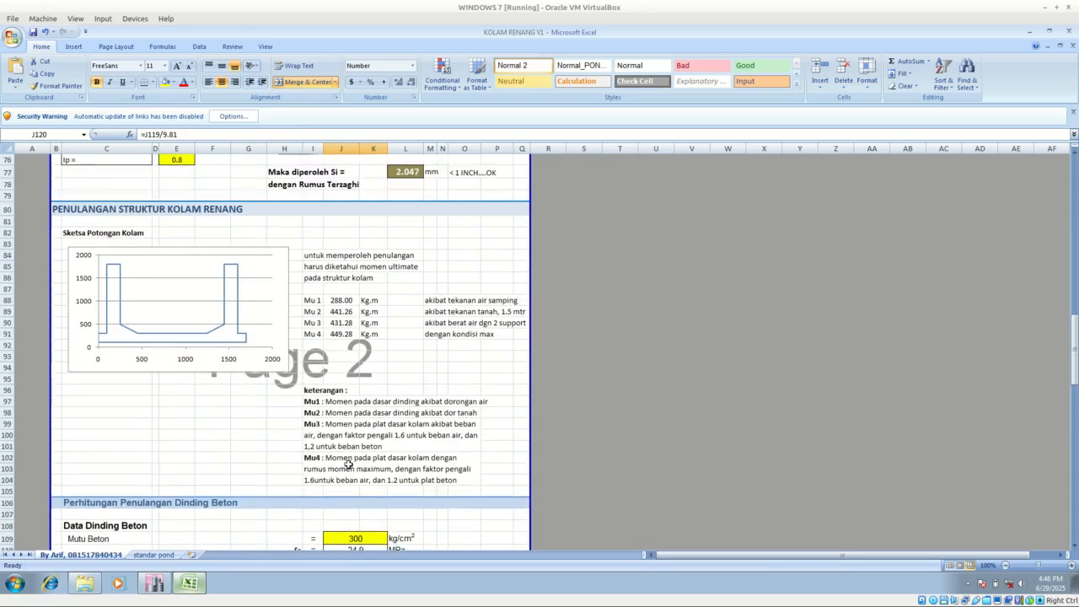
{"action": "scroll", "coordinate": [348, 464], "scroll_direction": "up", "scroll_amount": 4}
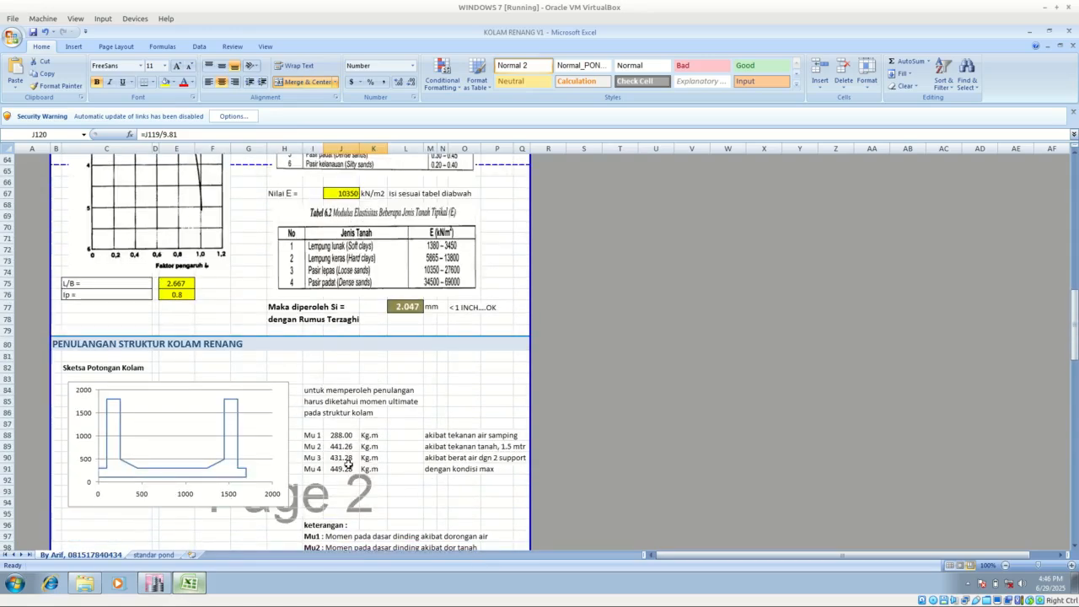
{"action": "scroll", "coordinate": [348, 464], "scroll_direction": "down", "scroll_amount": 11}
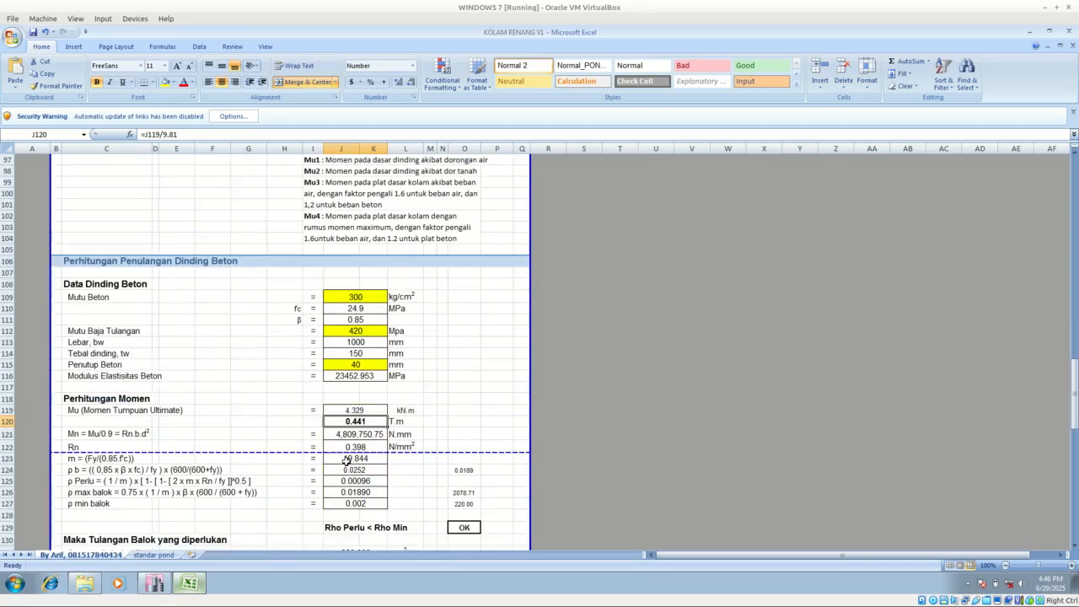
{"action": "scroll", "coordinate": [345, 460], "scroll_direction": "down", "scroll_amount": 4}
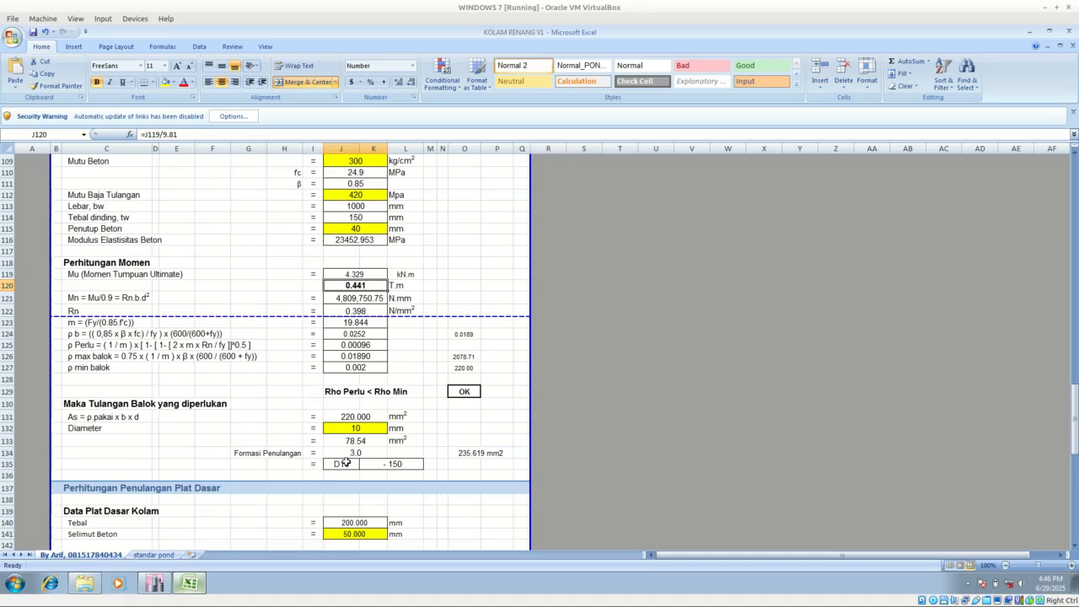
{"action": "scroll", "coordinate": [345, 462], "scroll_direction": "down", "scroll_amount": 11}
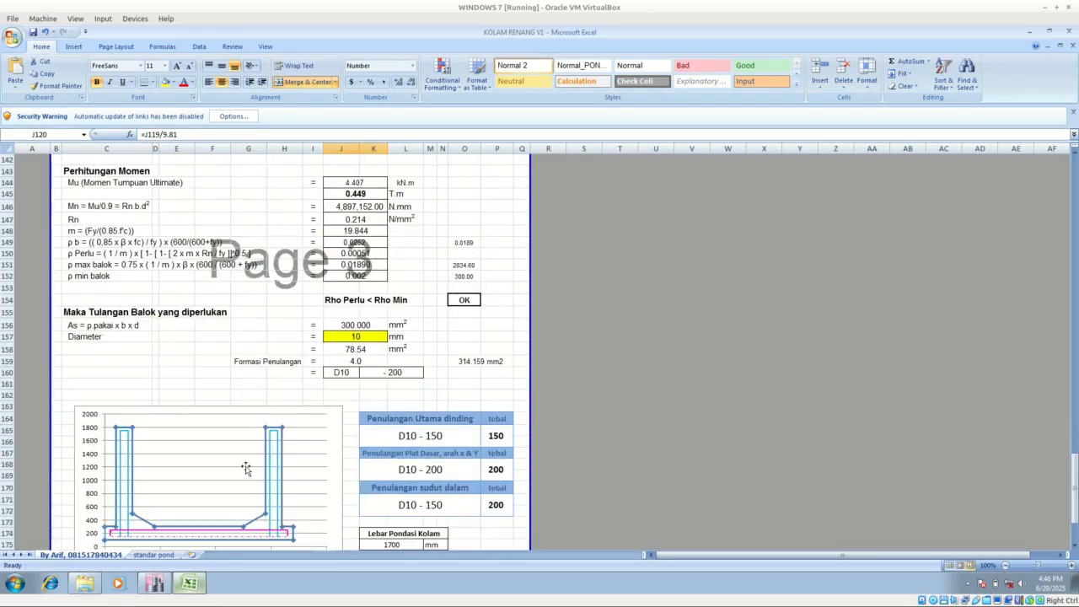
Step: Return to ETABS and display the shell resultant M22 moment contours for the soil load case on the undeformed shape
{"action": "left_click", "coordinate": [153, 584]}
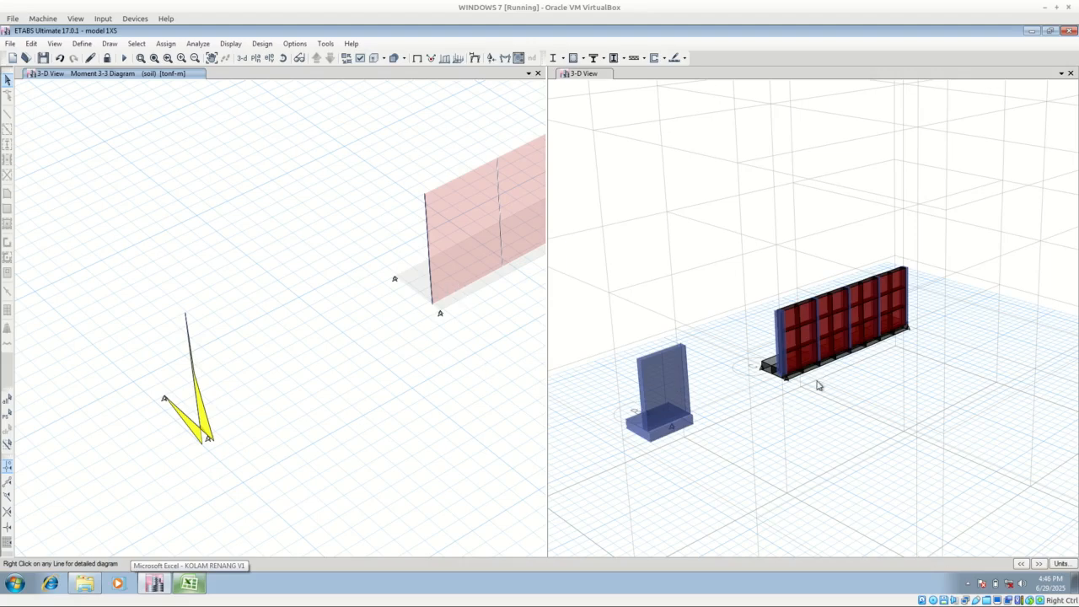
{"action": "middle_click_drag", "start_coordinate": [475, 333], "coordinate": [349, 402]}
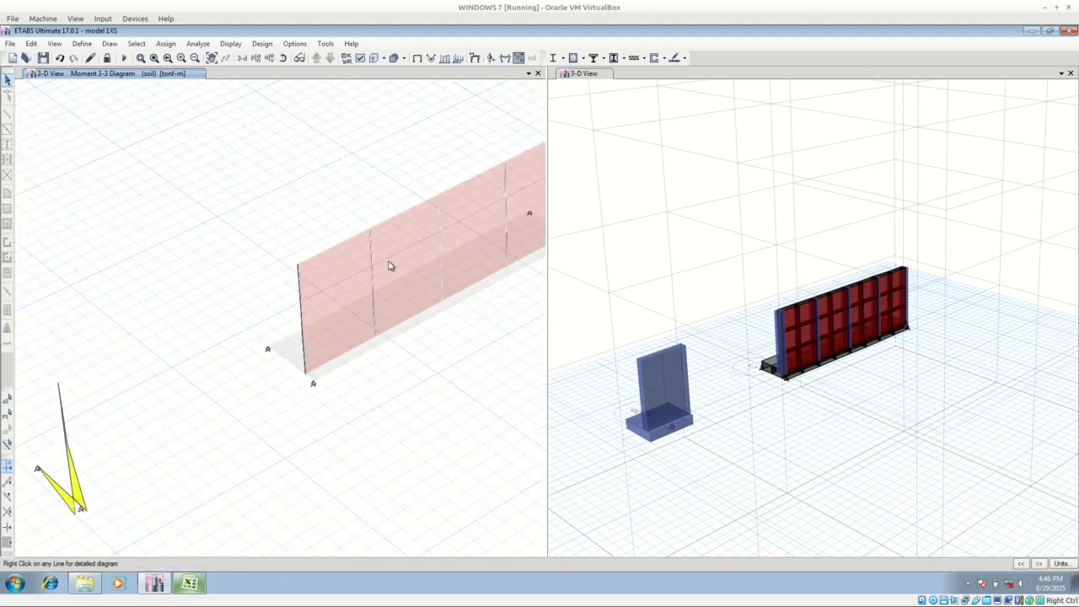
{"action": "left_click", "coordinate": [231, 43]}
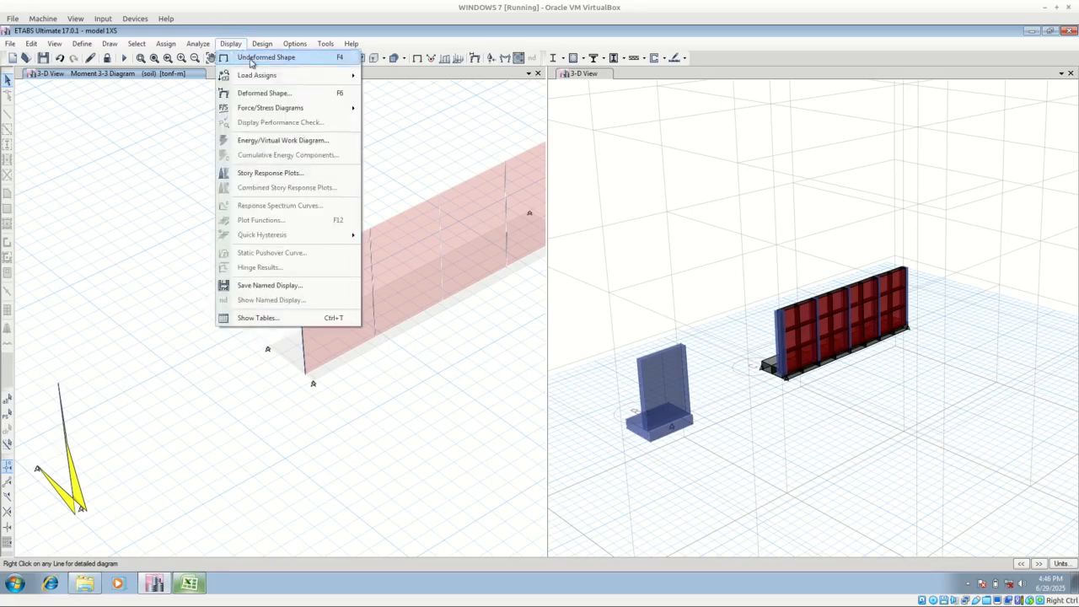
{"action": "mouse_move", "coordinate": [280, 109]}
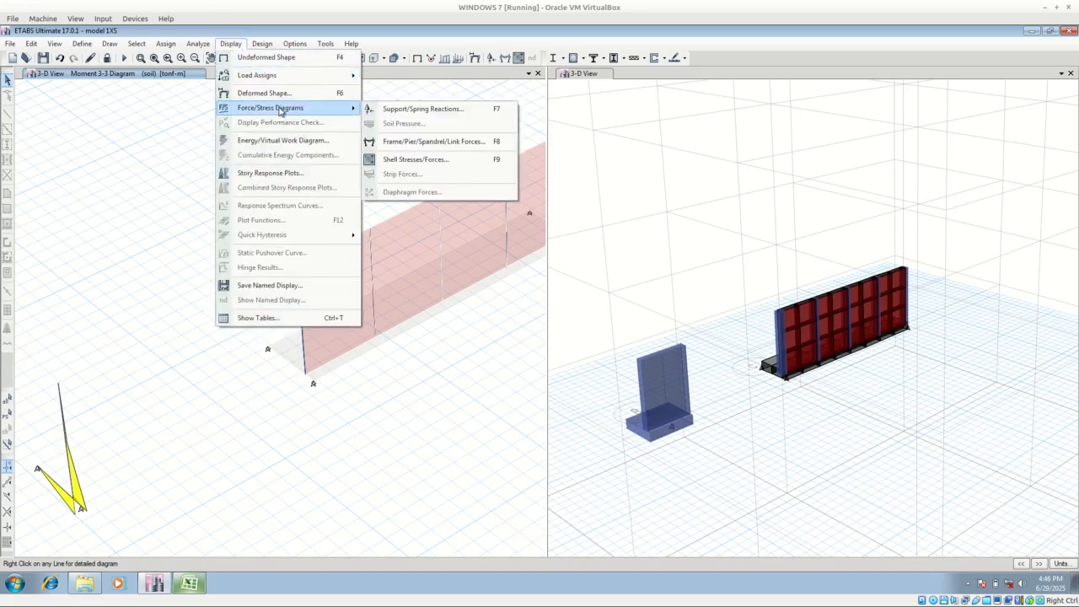
{"action": "left_click", "coordinate": [405, 159]}
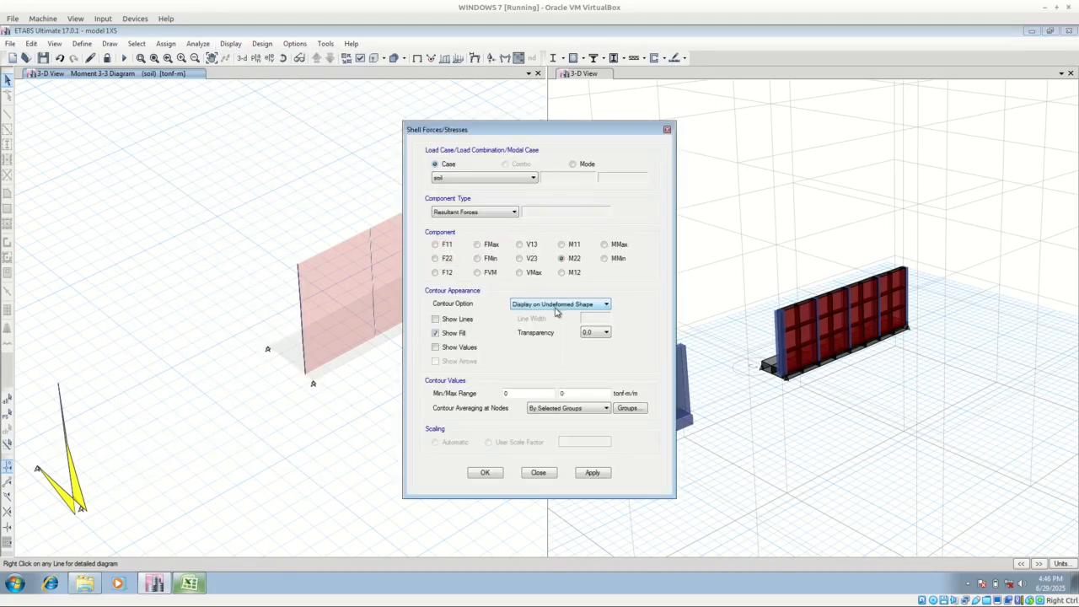
{"action": "left_click", "coordinate": [593, 471]}
{"action": "left_click", "coordinate": [548, 473]}
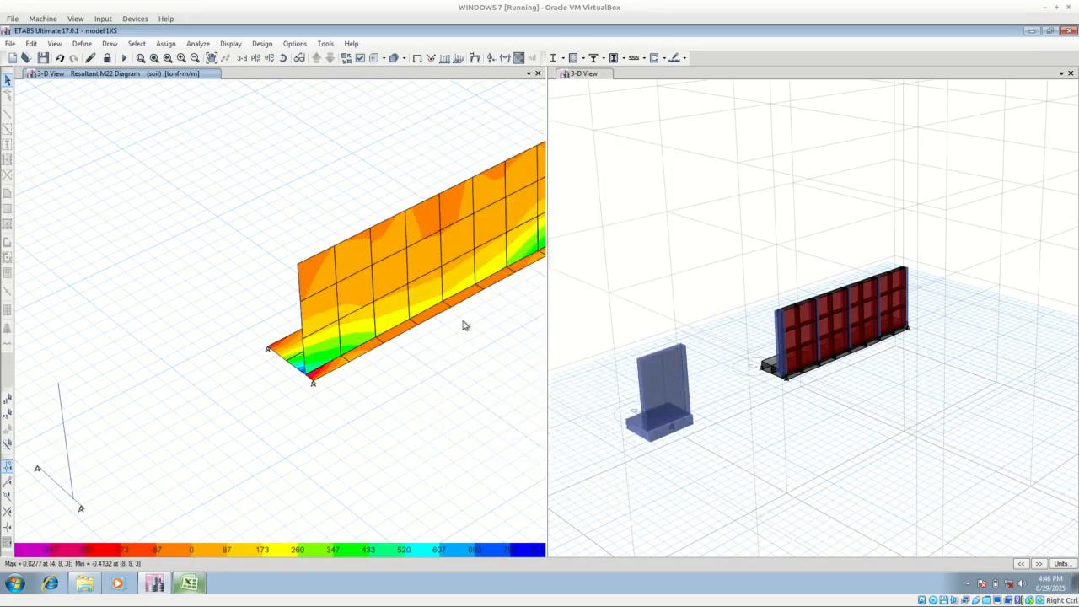
Step: Probe the M22 contour values along the shell wall's base, up to its front end corner
{"action": "middle_click_drag", "start_coordinate": [456, 329], "coordinate": [375, 350]}
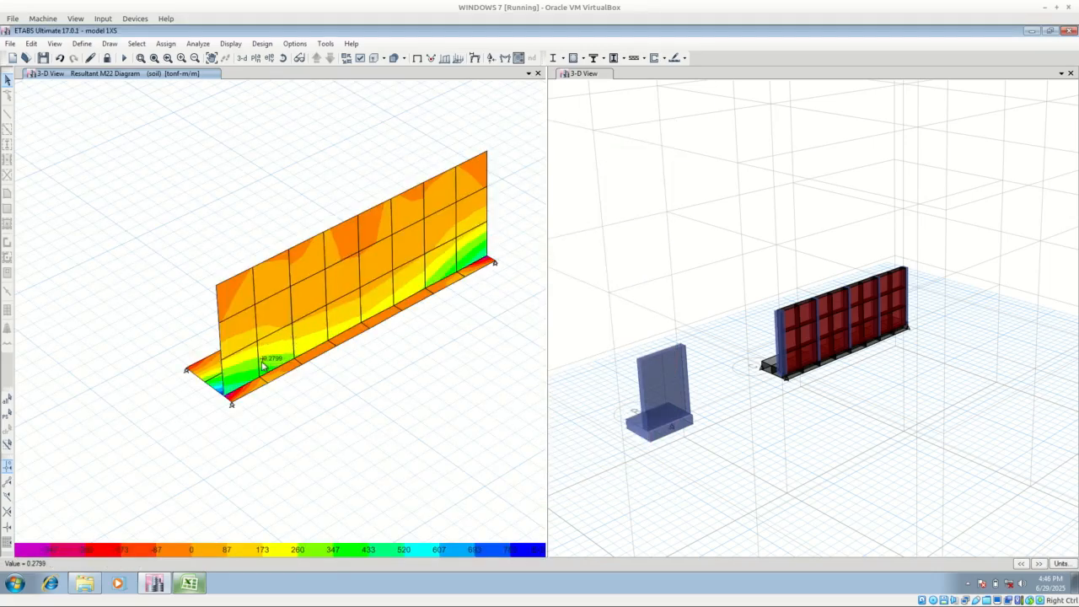
{"action": "scroll", "coordinate": [236, 386], "scroll_direction": "up", "scroll_amount": 2}
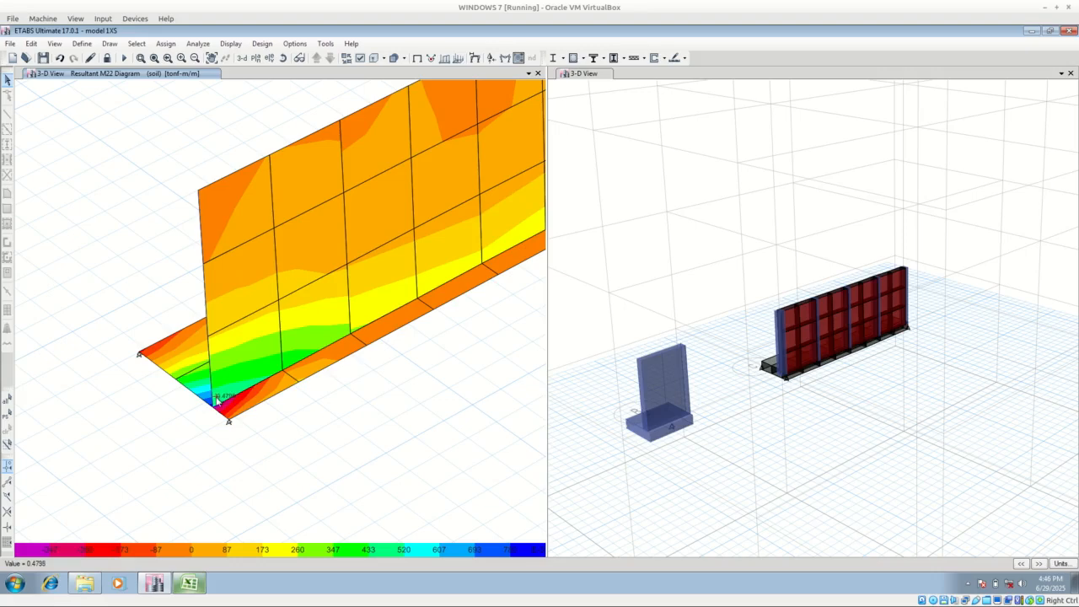
{"action": "scroll", "coordinate": [215, 404], "scroll_direction": "up", "scroll_amount": 2}
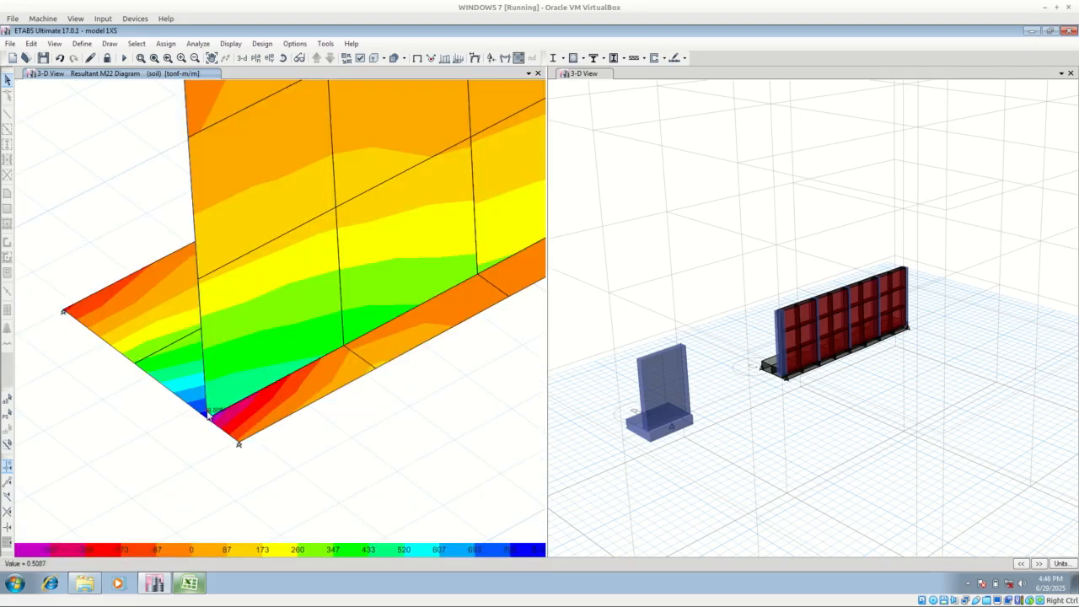
Step: In the Excel workbook, trace the base slab's ultimate moment formula to its source moments Mu 3 and Mu 4
{"action": "left_click", "coordinate": [189, 585]}
{"action": "left_click", "coordinate": [453, 263]}
{"action": "scroll", "coordinate": [416, 319], "scroll_direction": "up", "scroll_amount": 5}
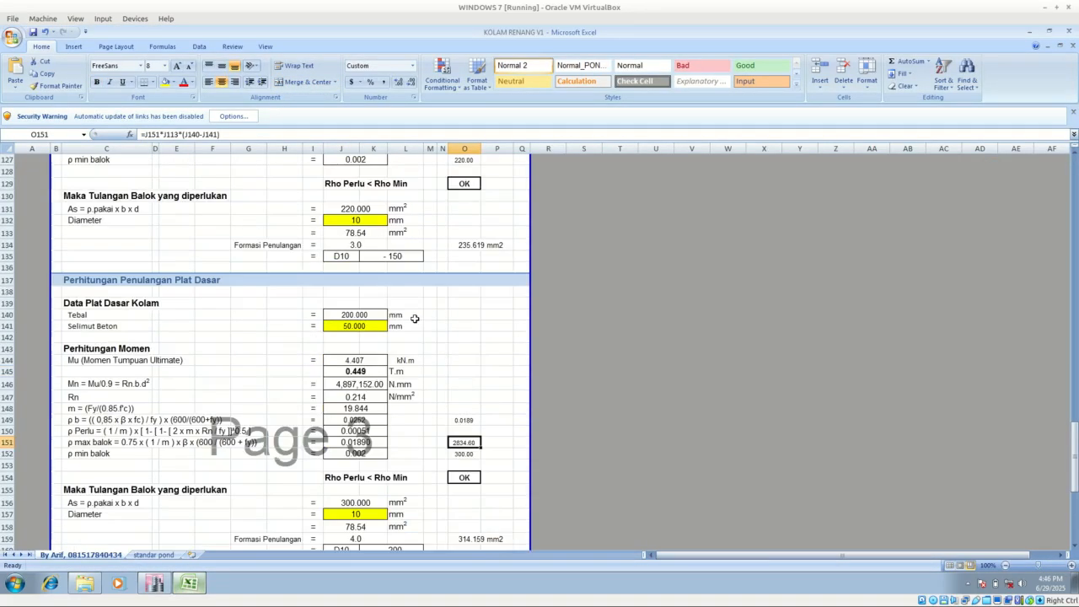
{"action": "double_click", "coordinate": [337, 364]}
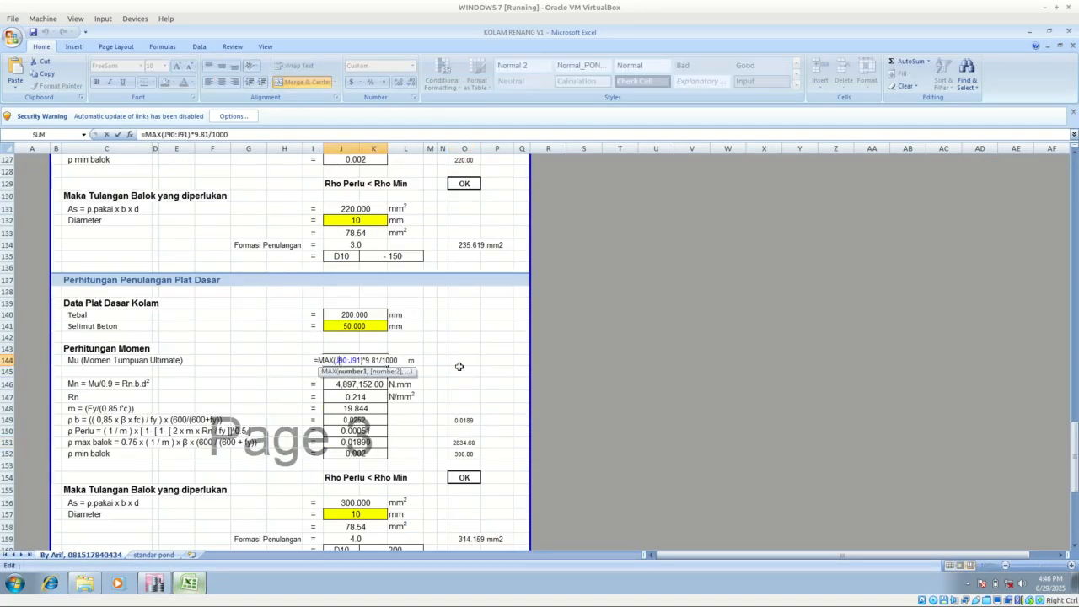
{"action": "scroll", "coordinate": [458, 345], "scroll_direction": "up", "scroll_amount": 5}
{"action": "scroll", "coordinate": [459, 344], "scroll_direction": "up", "scroll_amount": 10}
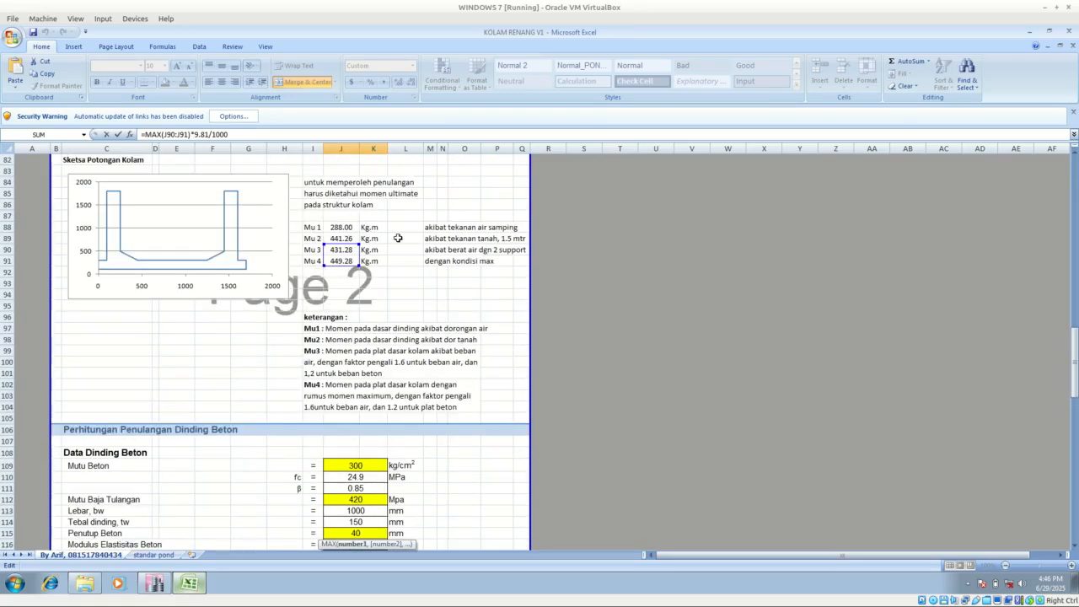
{"action": "scroll", "coordinate": [380, 287], "scroll_direction": "down", "scroll_amount": 10}
{"action": "key", "text": "Escape"}
{"action": "scroll", "coordinate": [380, 286], "scroll_direction": "up", "scroll_amount": 5}
{"action": "scroll", "coordinate": [380, 286], "scroll_direction": "up", "scroll_amount": 5}
{"action": "left_click", "coordinate": [340, 273]}
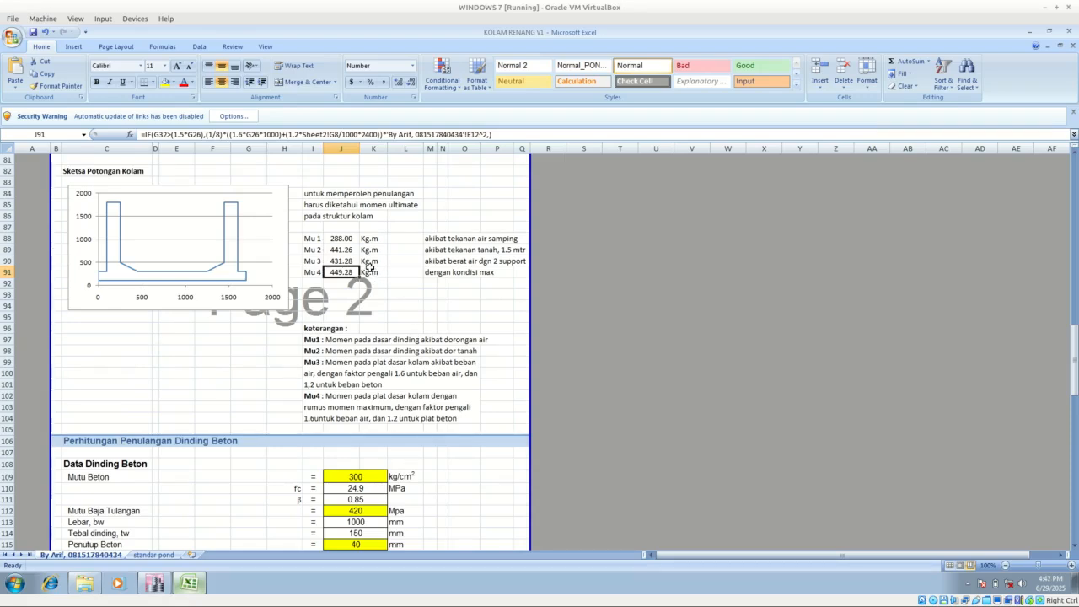
{"action": "type", "text": "0,545"}
{"action": "key", "text": "Return"}
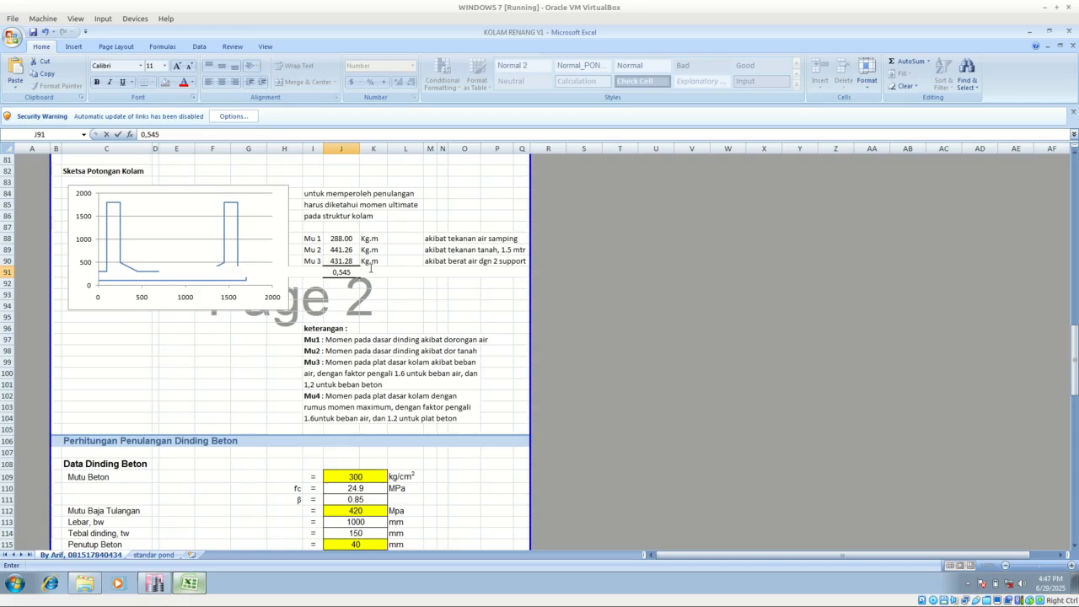
{"action": "key", "text": "Up"}
{"action": "key", "text": "ctrl+z"}
Step: Switch to ETABS and set the consistent units to kgf for force and m for length
{"action": "left_click", "coordinate": [155, 583]}
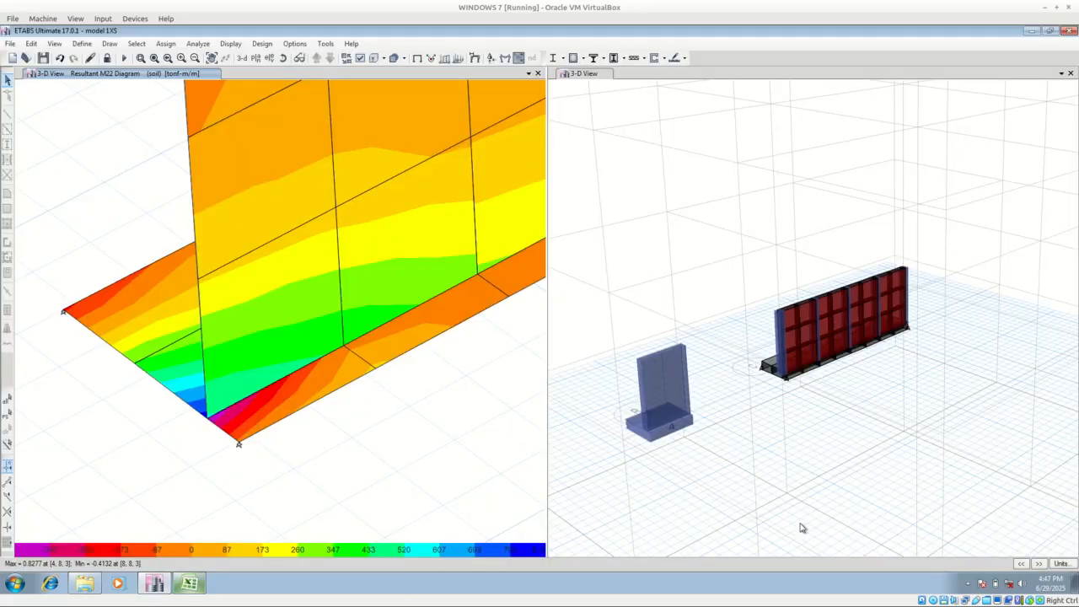
{"action": "left_click", "coordinate": [1063, 563]}
{"action": "left_click", "coordinate": [1043, 553]}
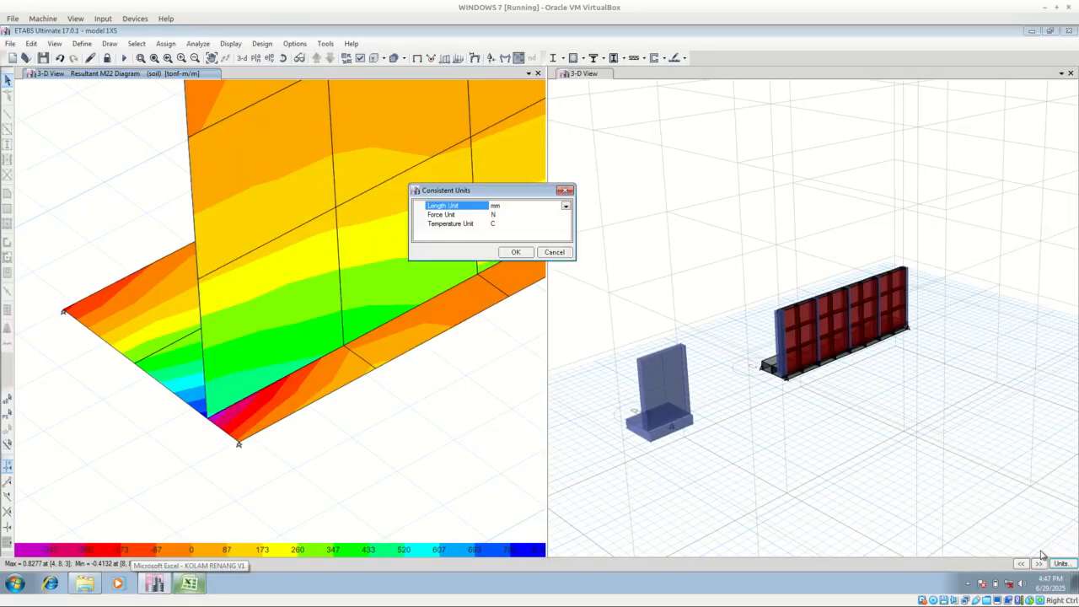
{"action": "left_click", "coordinate": [566, 216]}
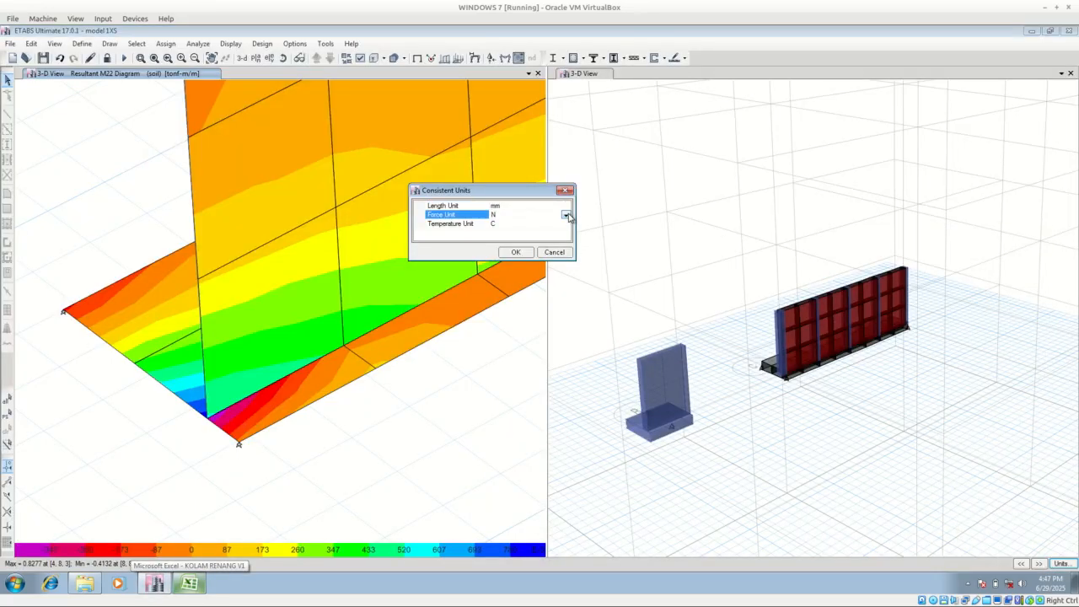
{"action": "left_click", "coordinate": [565, 216]}
{"action": "left_click", "coordinate": [537, 267]}
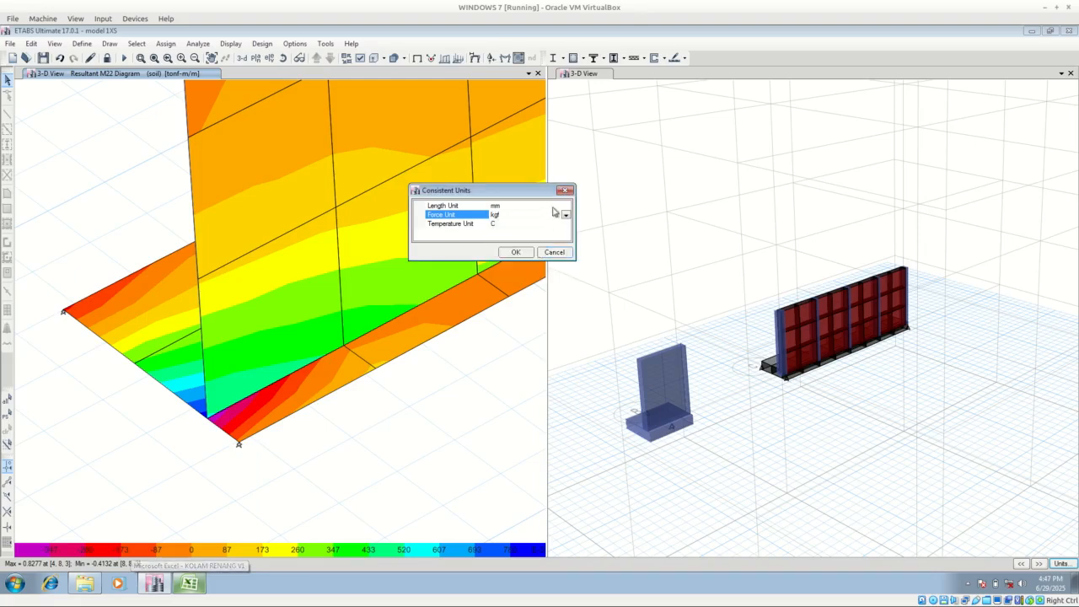
{"action": "left_click", "coordinate": [552, 206]}
{"action": "left_click", "coordinate": [565, 206]}
{"action": "left_click", "coordinate": [529, 263]}
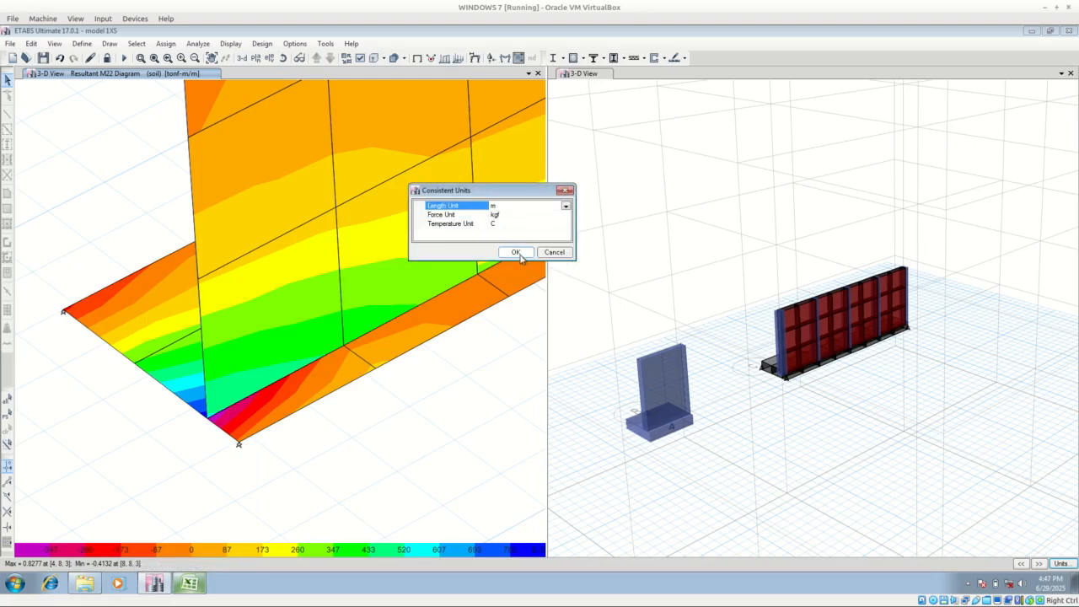
{"action": "left_click", "coordinate": [518, 252]}
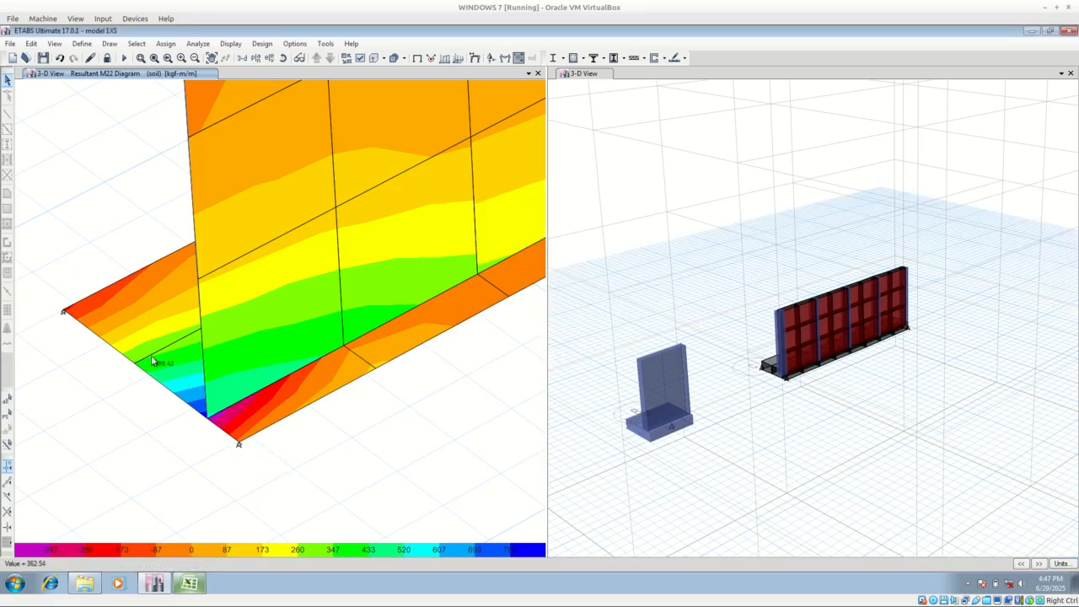
Step: Read the M22 value at the wall's base corner, then replace the Mu 4 moment formula in the Excel workbook with 520
{"action": "mouse_move", "coordinate": [212, 407]}
{"action": "left_click", "coordinate": [190, 582]}
{"action": "left_click", "coordinate": [391, 281]}
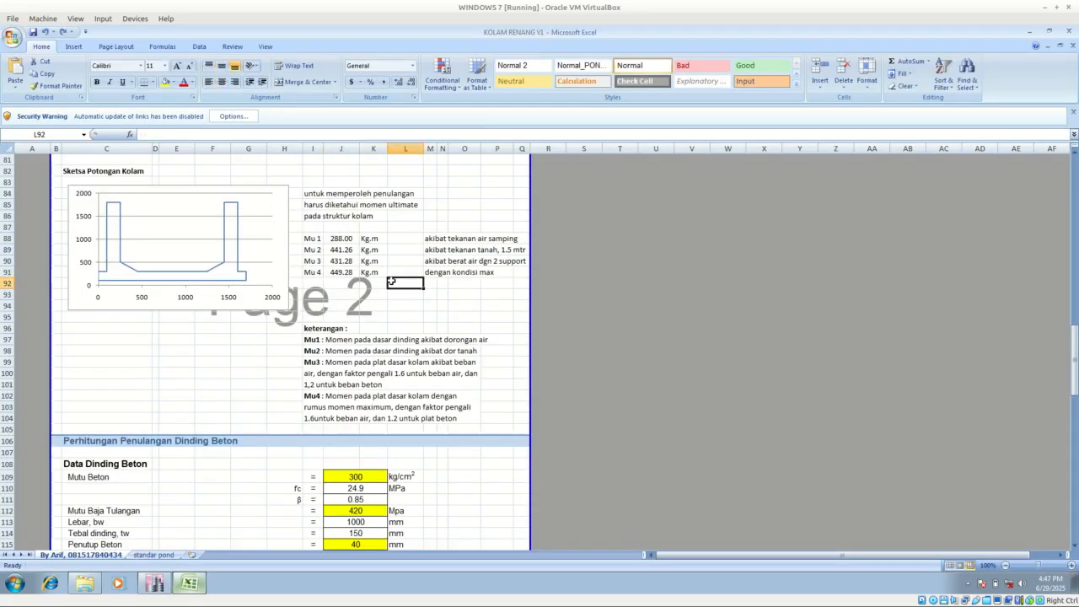
{"action": "left_click", "coordinate": [351, 250]}
{"action": "scroll", "coordinate": [347, 337], "scroll_direction": "up", "scroll_amount": 5}
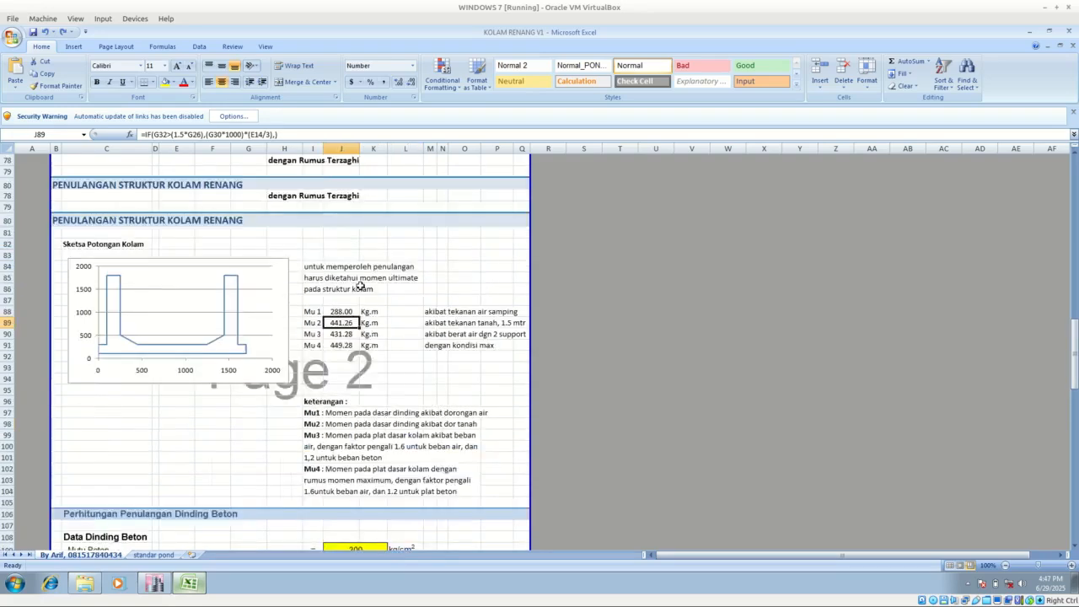
{"action": "scroll", "coordinate": [346, 377], "scroll_direction": "down", "scroll_amount": 3}
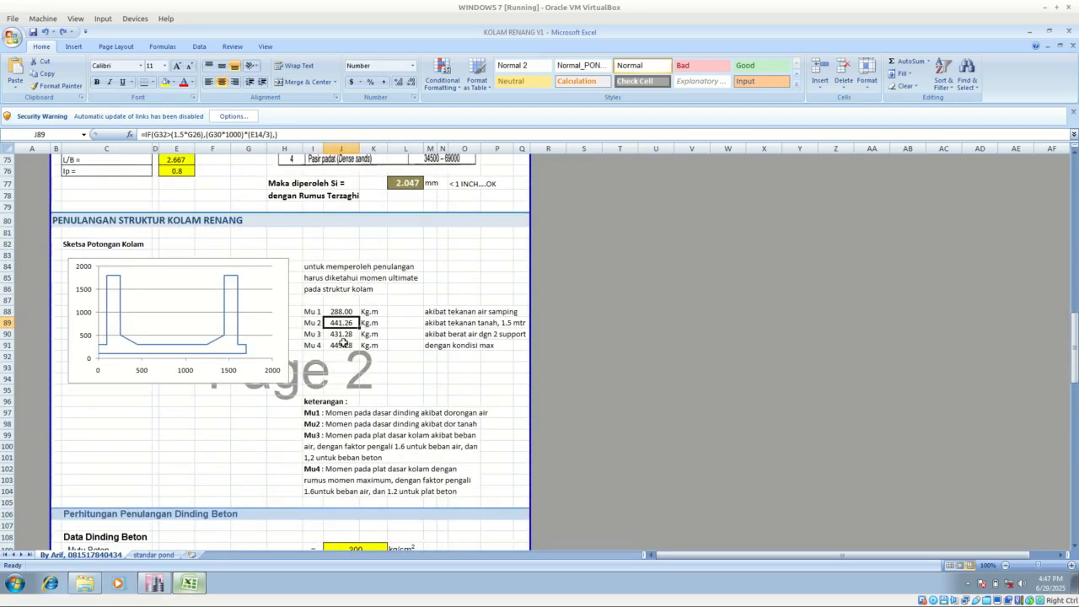
{"action": "left_click", "coordinate": [342, 345]}
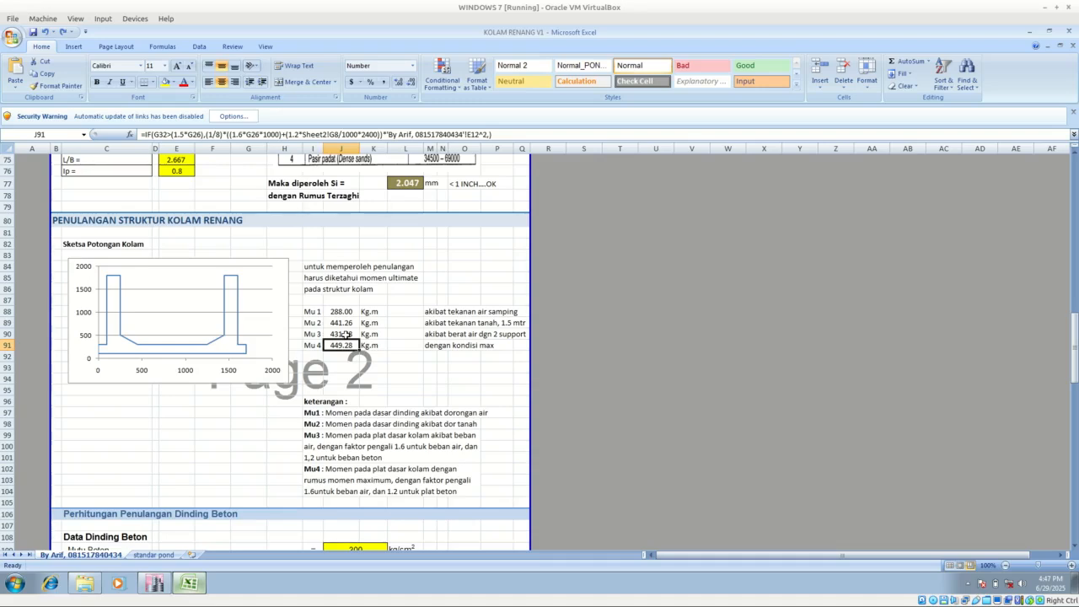
{"action": "left_click", "coordinate": [346, 334]}
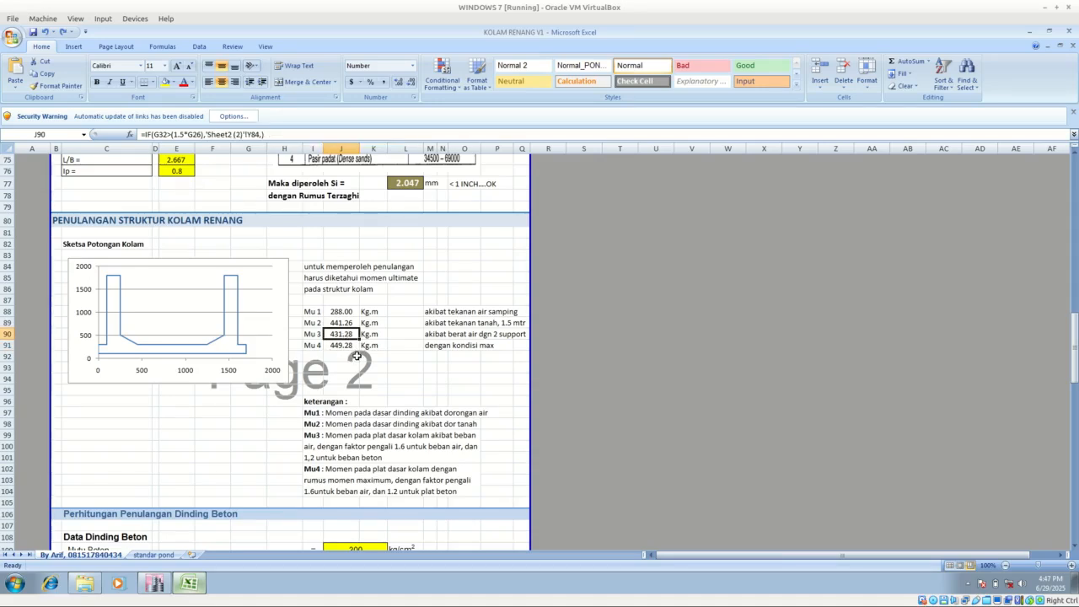
{"action": "left_click", "coordinate": [339, 346]}
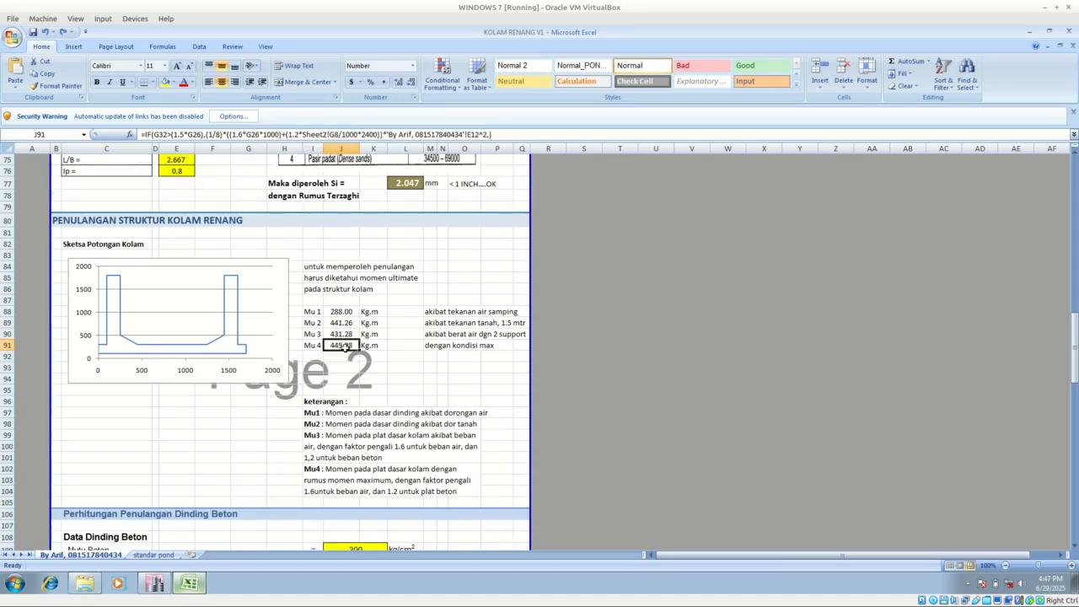
{"action": "type", "text": "520"}
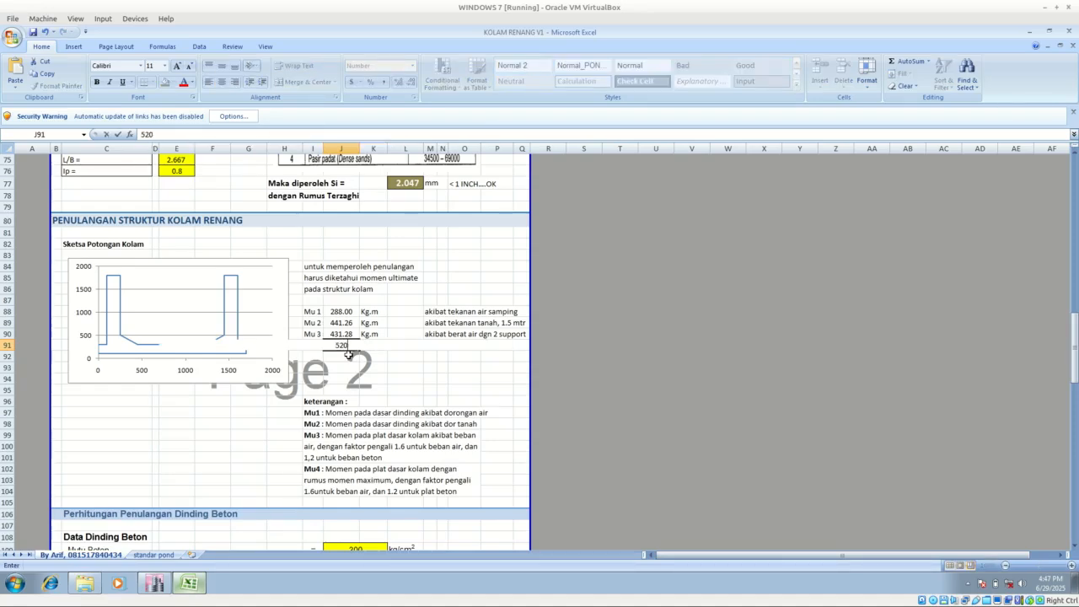
{"action": "key", "text": "Return"}
Step: Review the base slab and concrete wall moment calculations and reinforcement against the Mu 1 to Mu 4 moments
{"action": "scroll", "coordinate": [349, 356], "scroll_direction": "down", "scroll_amount": 17}
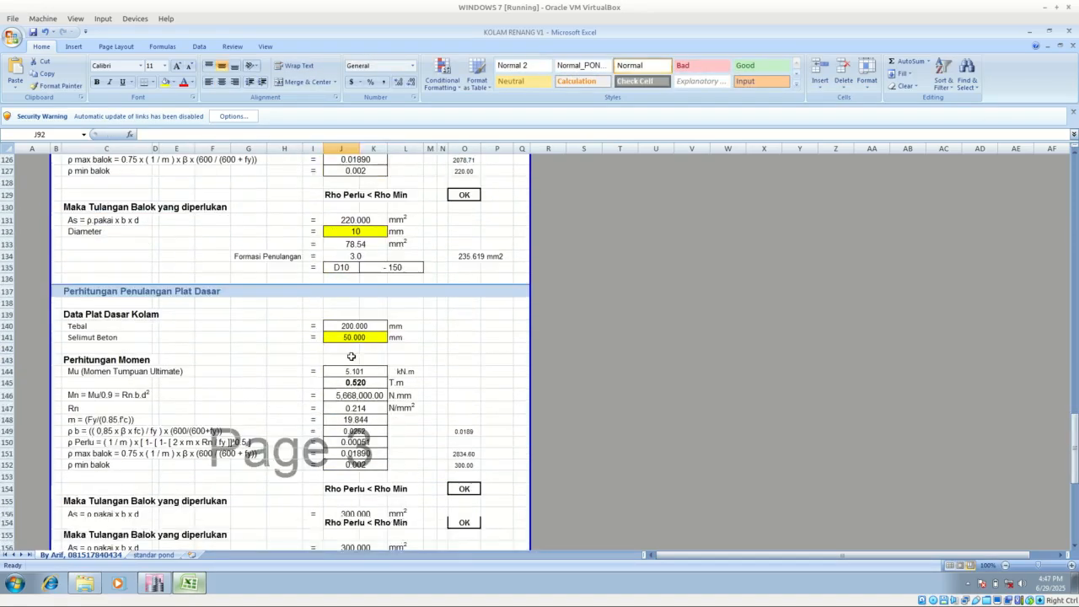
{"action": "scroll", "coordinate": [358, 312], "scroll_direction": "up", "scroll_amount": 2}
{"action": "scroll", "coordinate": [358, 275], "scroll_direction": "up", "scroll_amount": 1}
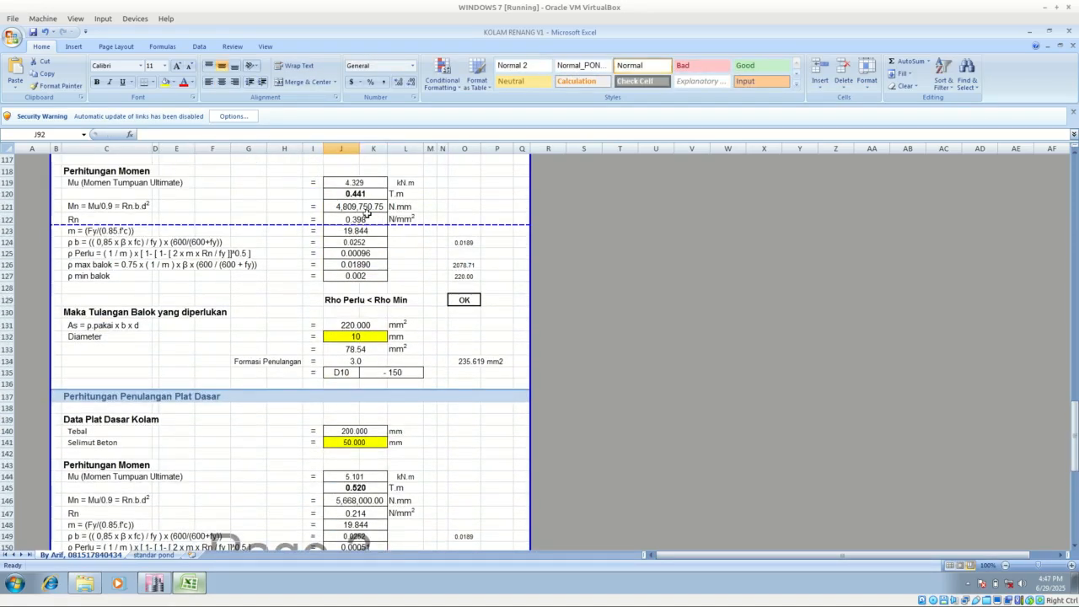
{"action": "scroll", "coordinate": [361, 193], "scroll_direction": "down", "scroll_amount": 4}
{"action": "scroll", "coordinate": [339, 369], "scroll_direction": "up", "scroll_amount": 18}
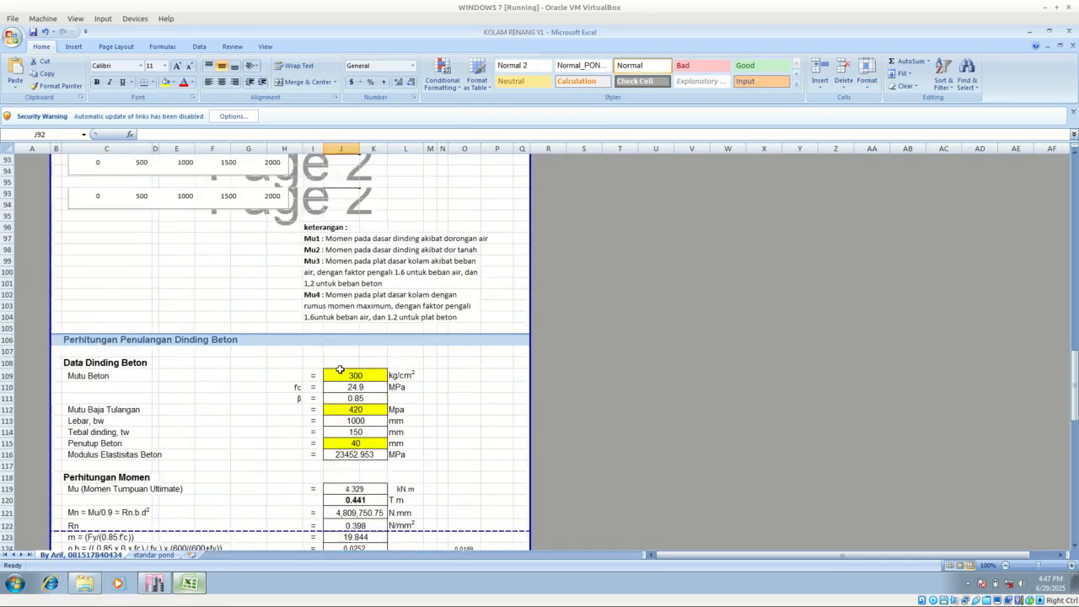
{"action": "scroll", "coordinate": [340, 369], "scroll_direction": "up", "scroll_amount": 9}
{"action": "scroll", "coordinate": [342, 373], "scroll_direction": "down", "scroll_amount": 4}
{"action": "scroll", "coordinate": [341, 374], "scroll_direction": "down", "scroll_amount": 6}
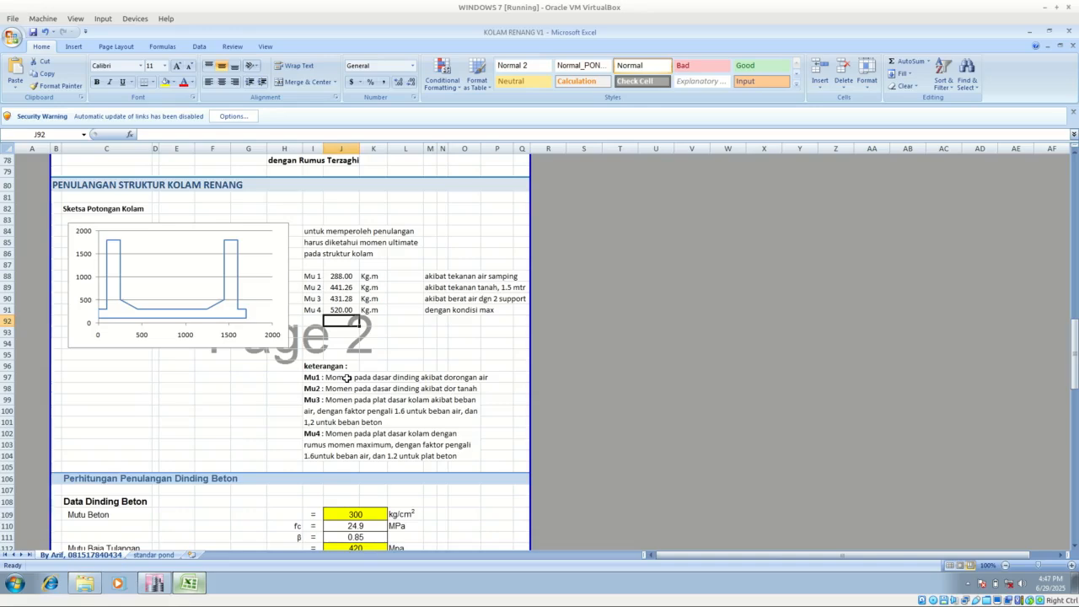
{"action": "scroll", "coordinate": [347, 378], "scroll_direction": "down", "scroll_amount": 5}
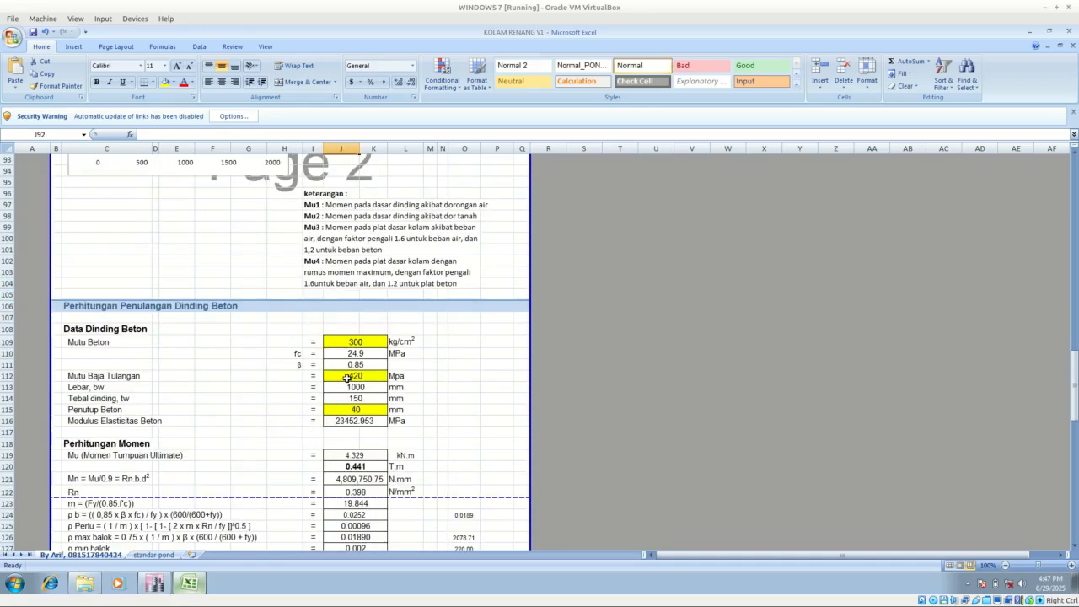
Step: Trace the concrete wall's ultimate moment formula to its source moments Mu 1 and Mu 2
{"action": "left_click", "coordinate": [359, 456]}
{"action": "scroll", "coordinate": [427, 389], "scroll_direction": "up", "scroll_amount": 6}
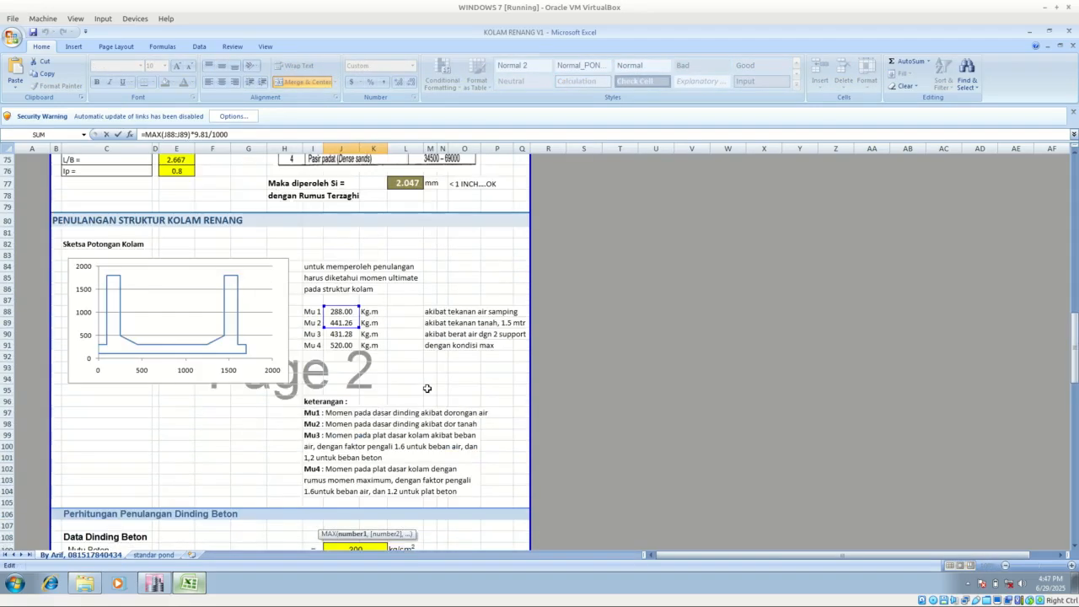
{"action": "scroll", "coordinate": [425, 385], "scroll_direction": "down", "scroll_amount": 13}
{"action": "scroll", "coordinate": [405, 381], "scroll_direction": "down", "scroll_amount": 1}
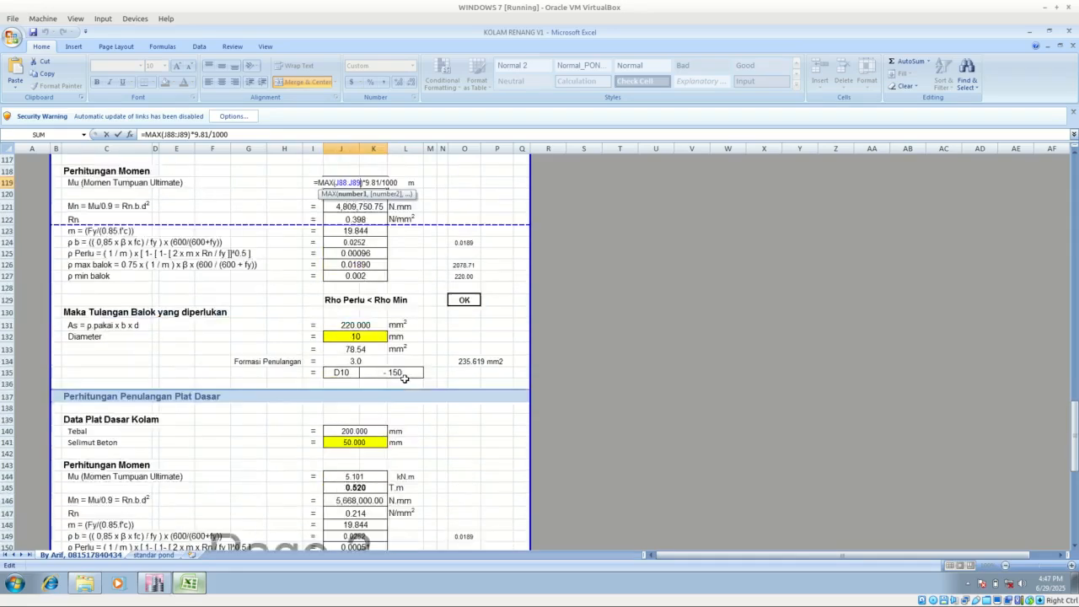
{"action": "scroll", "coordinate": [404, 379], "scroll_direction": "up", "scroll_amount": 15}
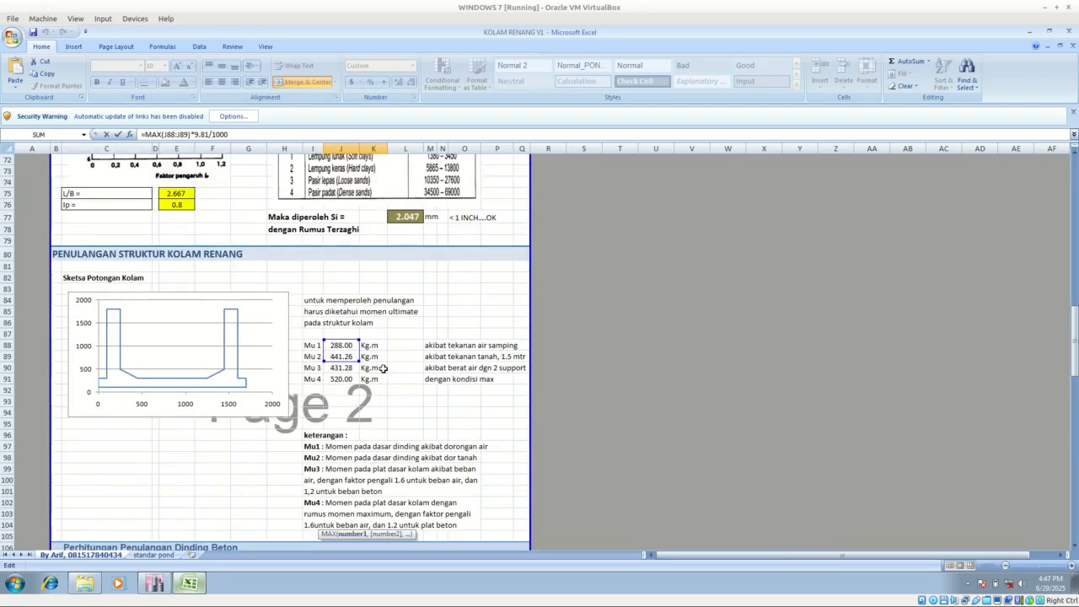
{"action": "key", "text": "Return"}
{"action": "scroll", "coordinate": [346, 346], "scroll_direction": "up", "scroll_amount": 4}
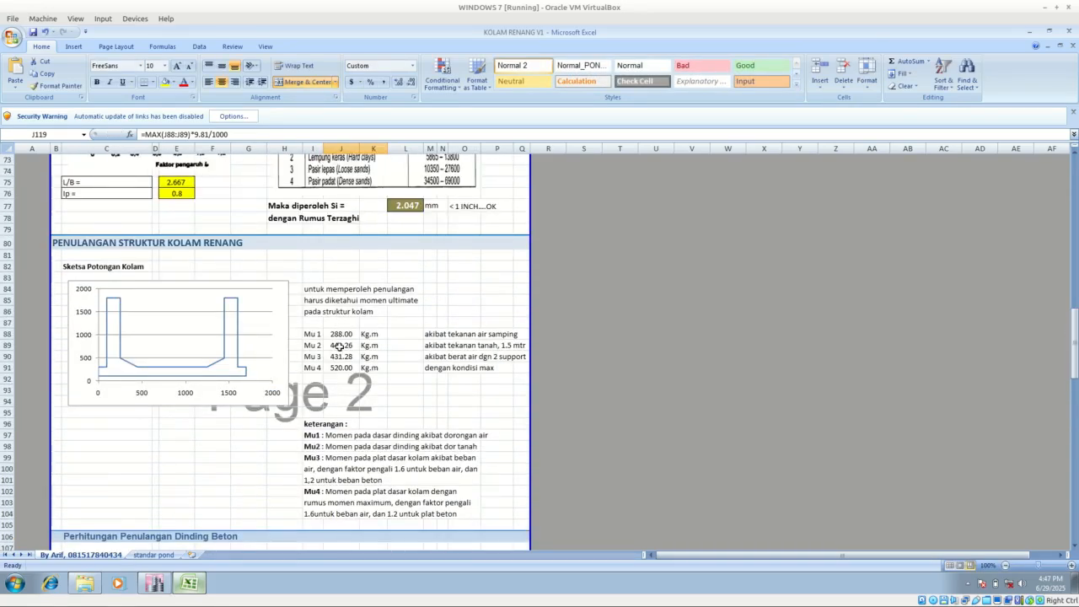
Step: Replace the Mu 2 moment formula for soil pressure with 520
{"action": "left_click", "coordinate": [340, 346]}
{"action": "type", "text": "520"}
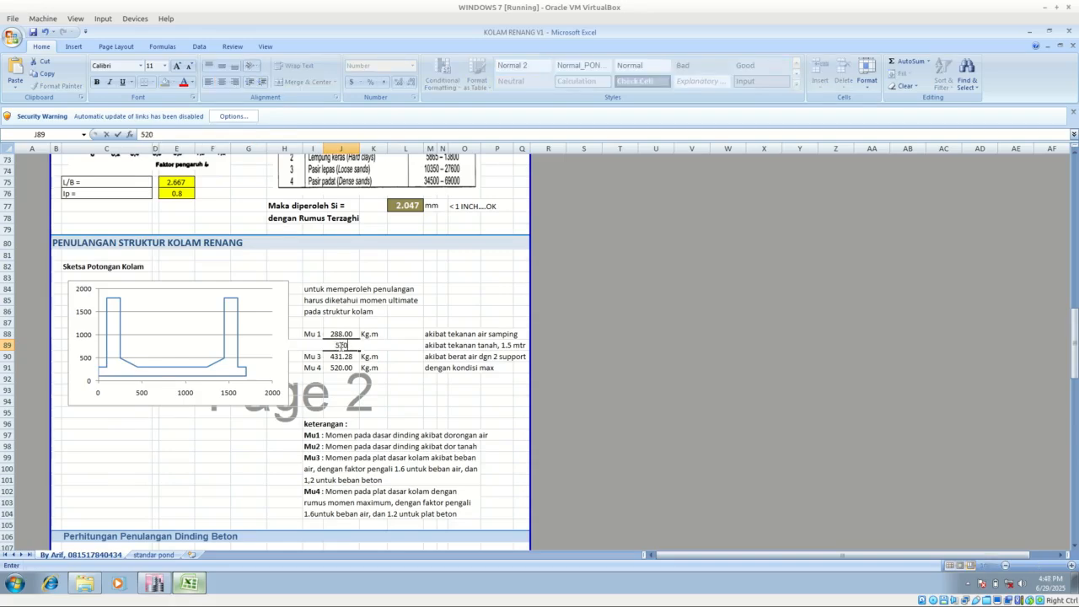
{"action": "key", "text": "Return"}
Step: Examine the wall's ultimate moment, required reinforcement ratio and bar spacing, and the final reinforcement summary for the wall and base slab
{"action": "scroll", "coordinate": [345, 347], "scroll_direction": "down", "scroll_amount": 10}
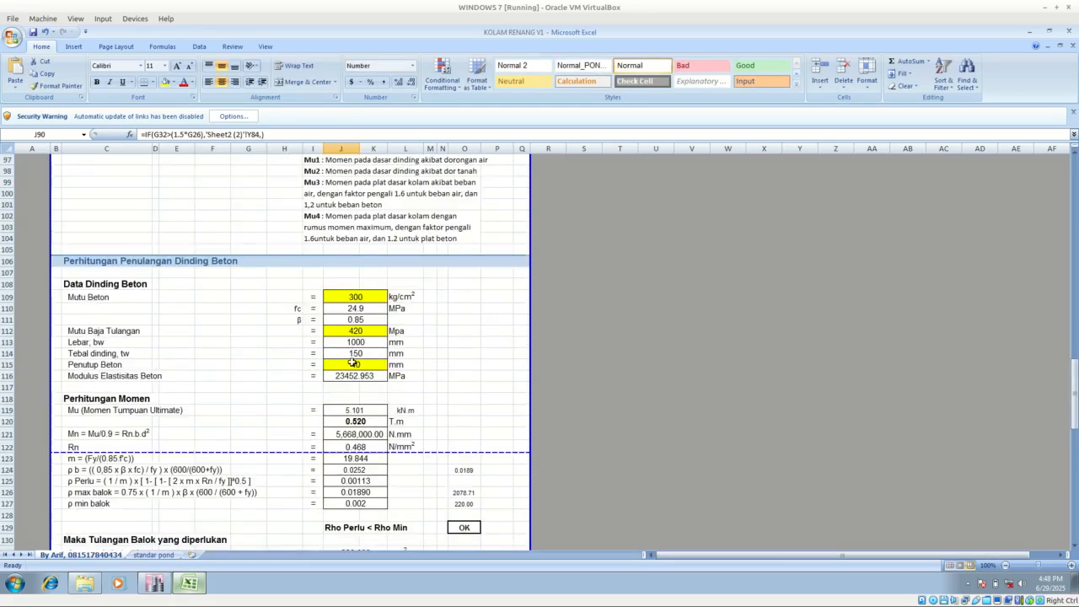
{"action": "left_click", "coordinate": [360, 346]}
{"action": "left_click", "coordinate": [357, 355]}
{"action": "scroll", "coordinate": [397, 407], "scroll_direction": "down", "scroll_amount": 5}
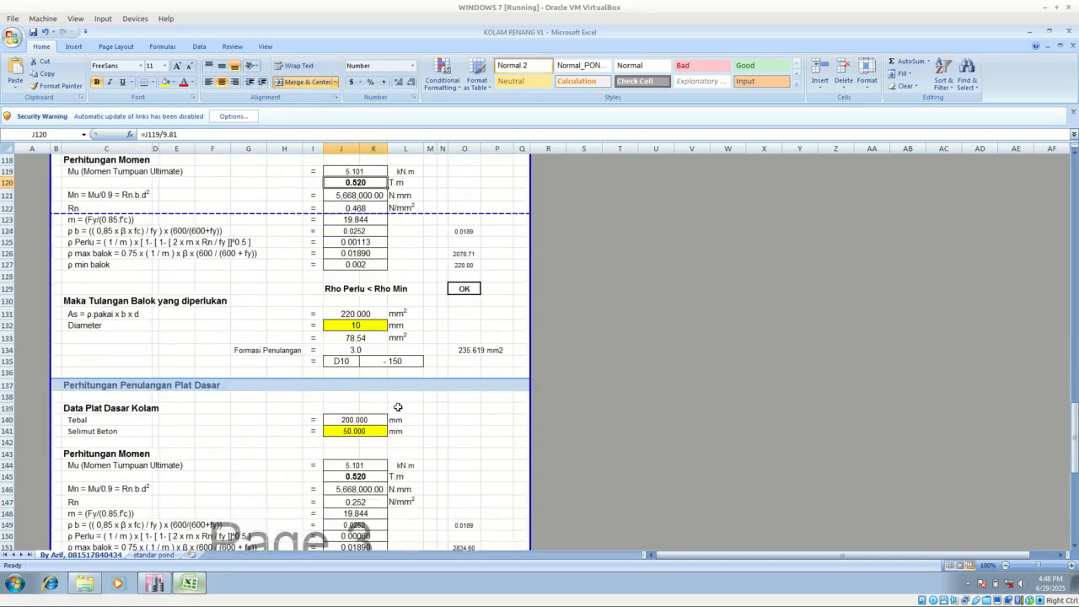
{"action": "left_click", "coordinate": [391, 360]}
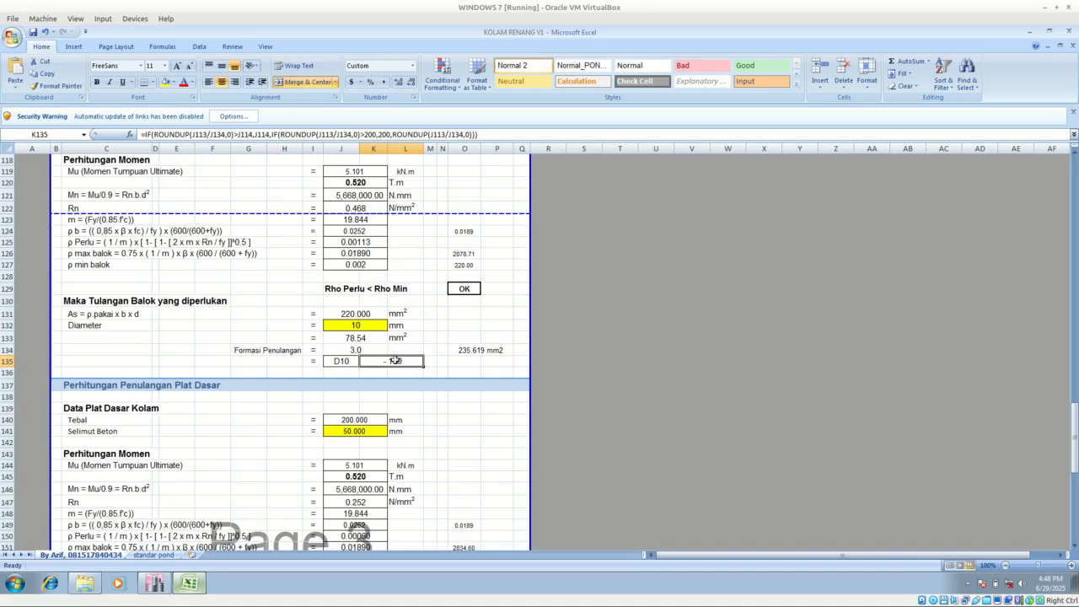
{"action": "scroll", "coordinate": [457, 430], "scroll_direction": "down", "scroll_amount": 11}
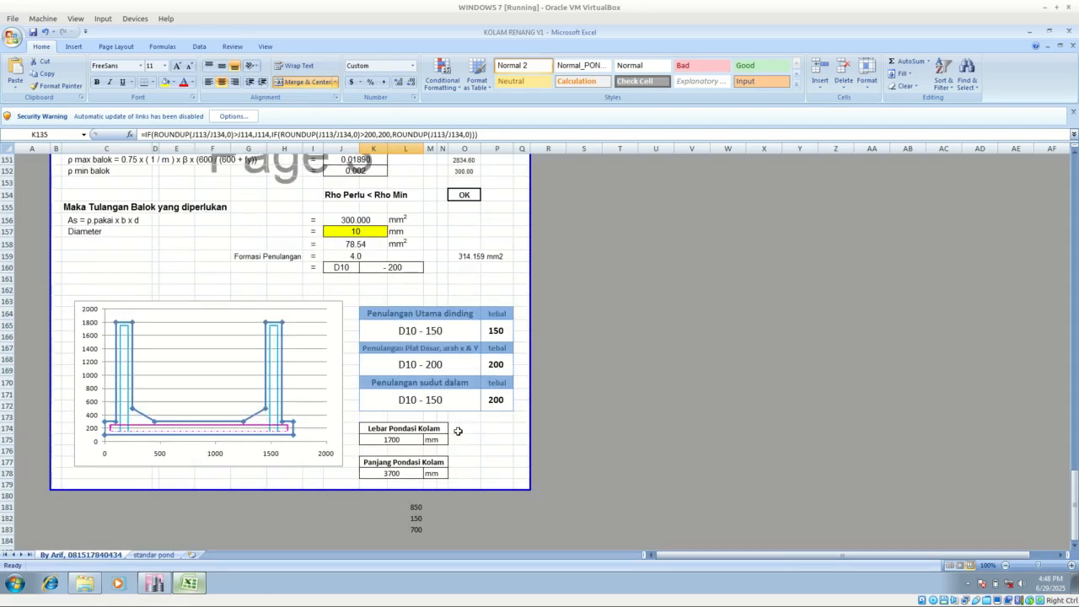
{"action": "scroll", "coordinate": [457, 431], "scroll_direction": "up", "scroll_amount": 11}
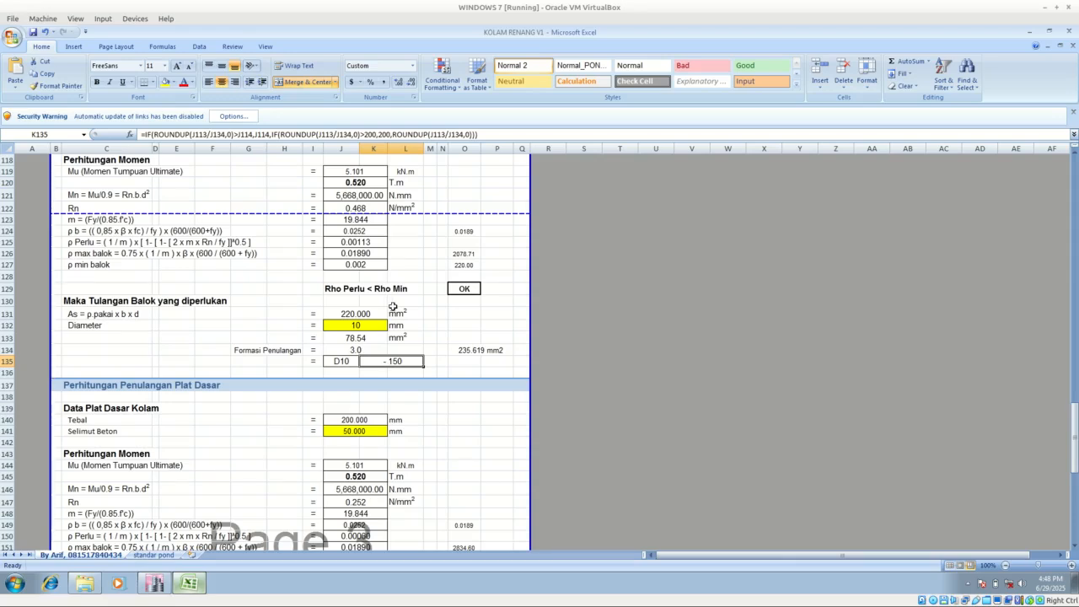
{"action": "left_click", "coordinate": [357, 242]}
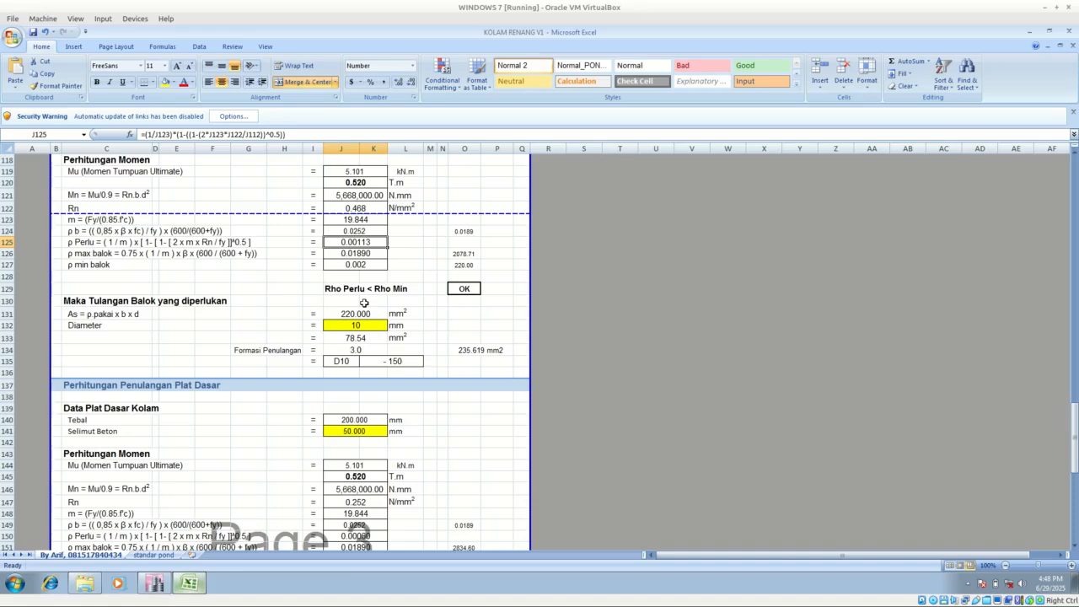
Step: Undo the manual Mu 2 and Mu 4 moment entries to restore their formulas, and recheck the wall and base slab reinforcement calculations
{"action": "scroll", "coordinate": [396, 323], "scroll_direction": "up", "scroll_amount": 6}
{"action": "scroll", "coordinate": [396, 324], "scroll_direction": "up", "scroll_amount": 8}
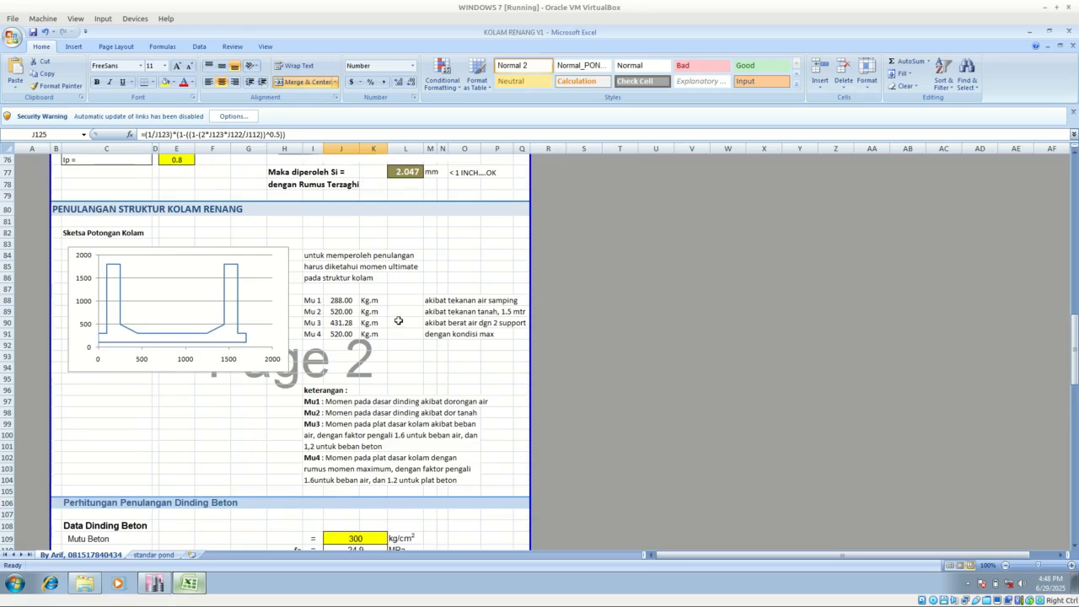
{"action": "key", "text": "ctrl+z"}
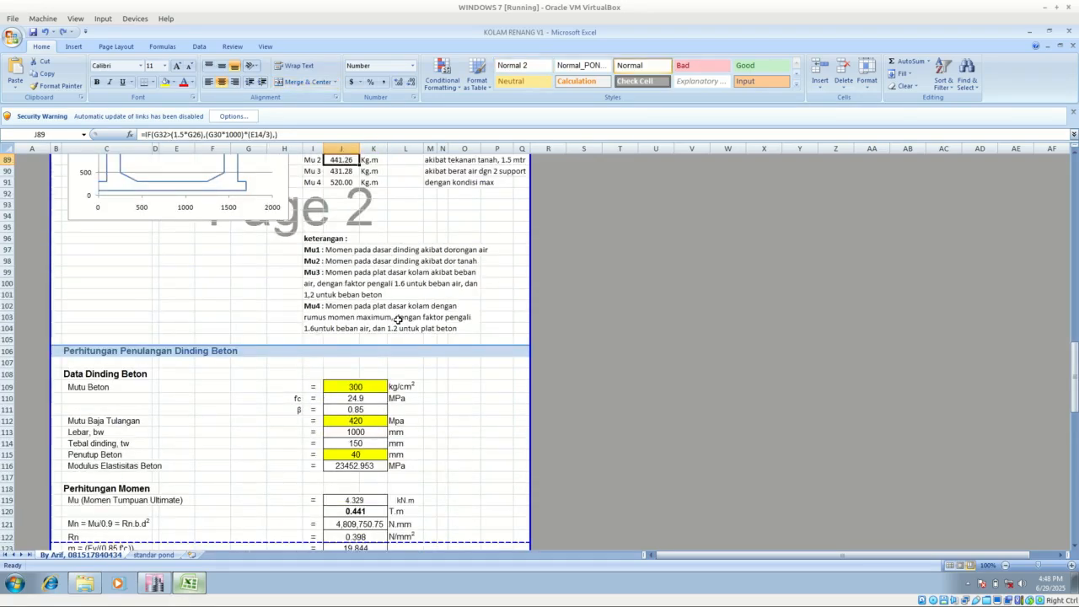
{"action": "scroll", "coordinate": [370, 226], "scroll_direction": "up", "scroll_amount": 3}
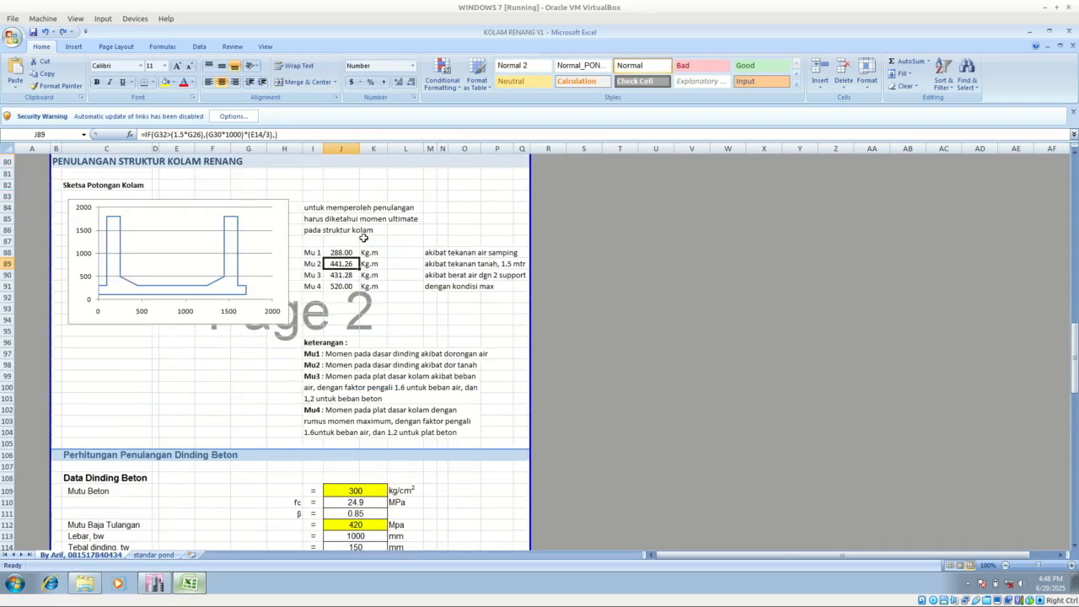
{"action": "left_click", "coordinate": [341, 286]}
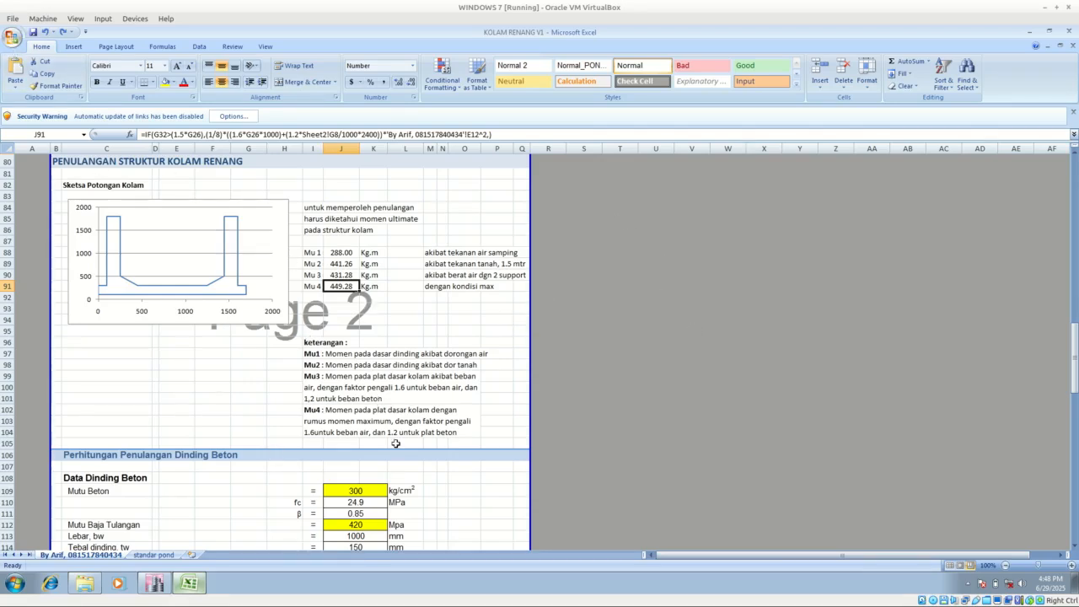
{"action": "scroll", "coordinate": [426, 363], "scroll_direction": "down", "scroll_amount": 5}
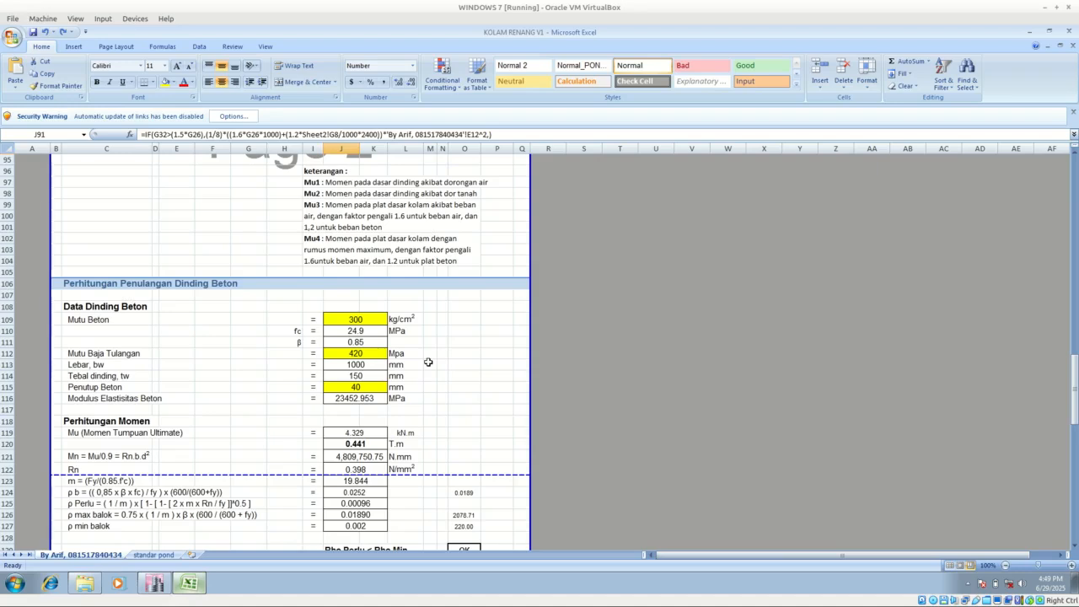
{"action": "scroll", "coordinate": [428, 362], "scroll_direction": "down", "scroll_amount": 5}
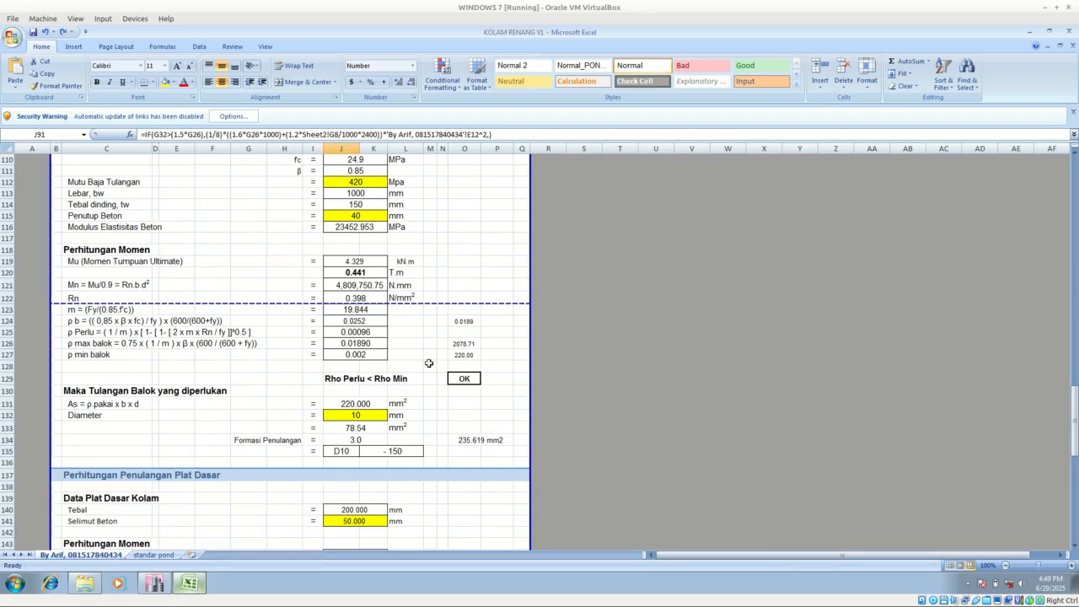
{"action": "scroll", "coordinate": [428, 362], "scroll_direction": "down", "scroll_amount": 6}
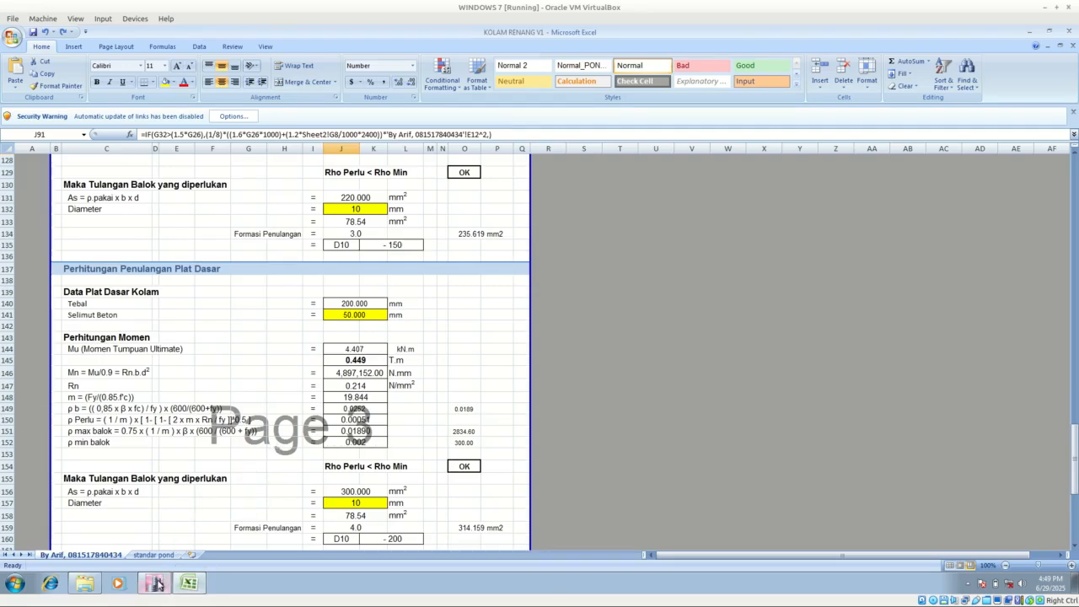
Step: Switch to ETABS and examine the M22 moment contours under soil load along the shell wall's base and corners
{"action": "left_click", "coordinate": [154, 583]}
{"action": "scroll", "coordinate": [454, 358], "scroll_direction": "down", "scroll_amount": 3}
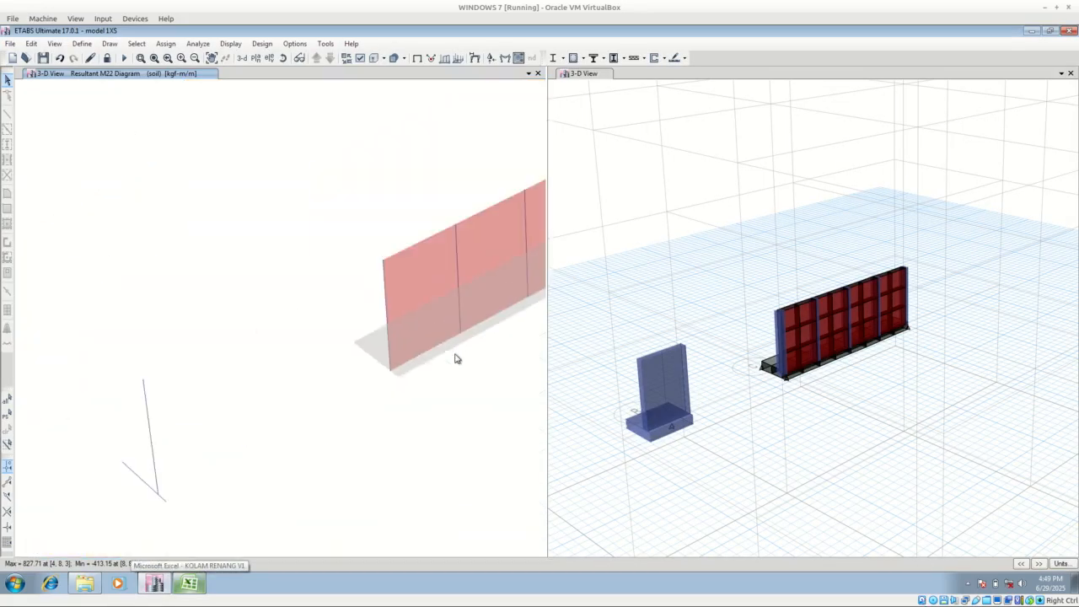
{"action": "scroll", "coordinate": [354, 419], "scroll_direction": "down", "scroll_amount": 1}
{"action": "scroll", "coordinate": [342, 373], "scroll_direction": "down", "scroll_amount": 1}
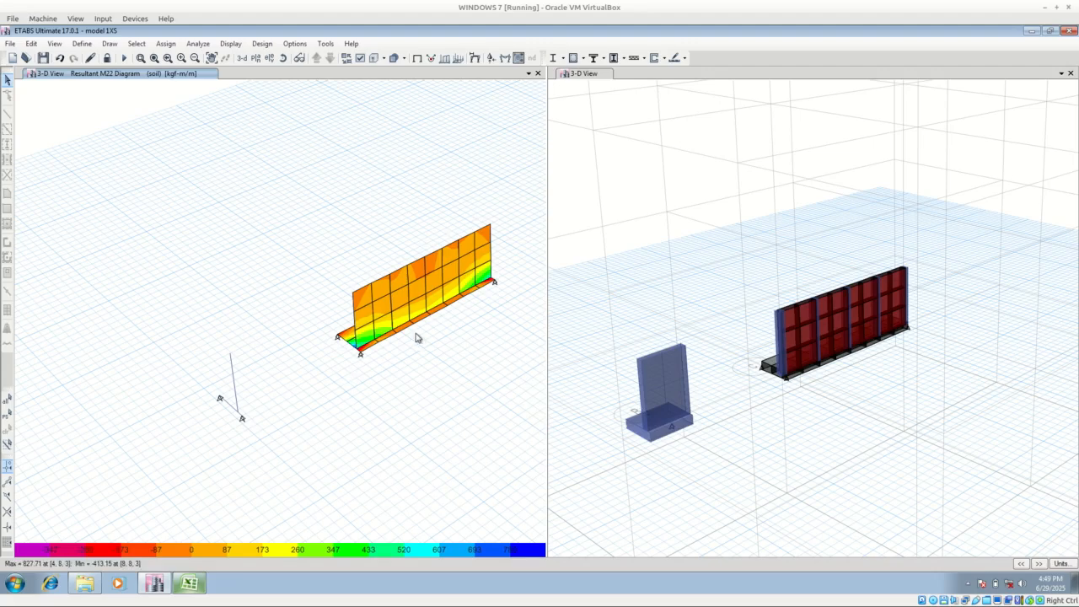
{"action": "scroll", "coordinate": [417, 325], "scroll_direction": "up", "scroll_amount": 3}
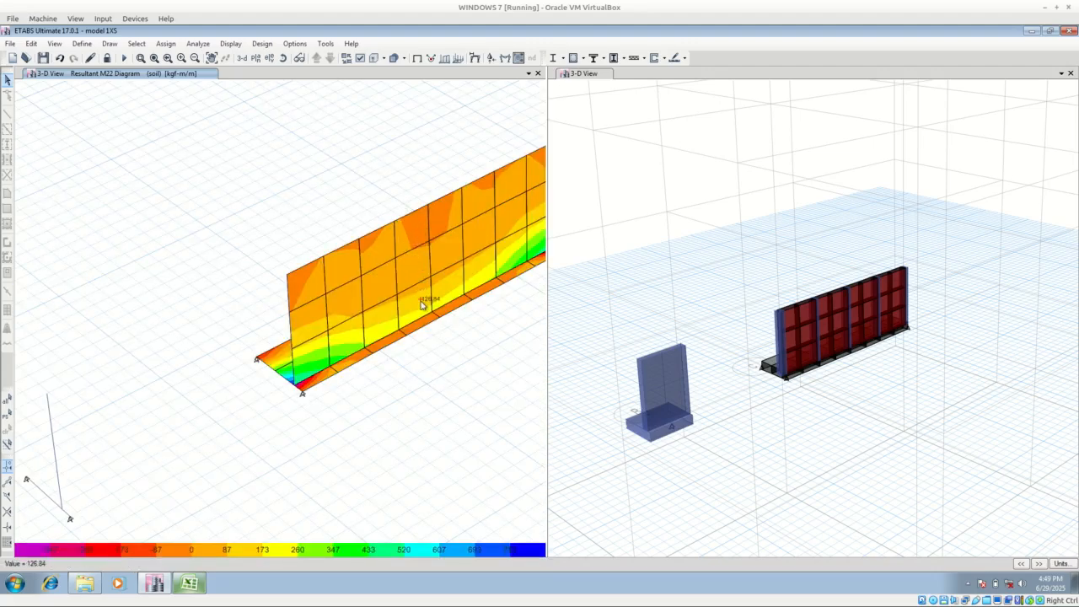
{"action": "middle_click_drag", "start_coordinate": [387, 328], "coordinate": [430, 282]}
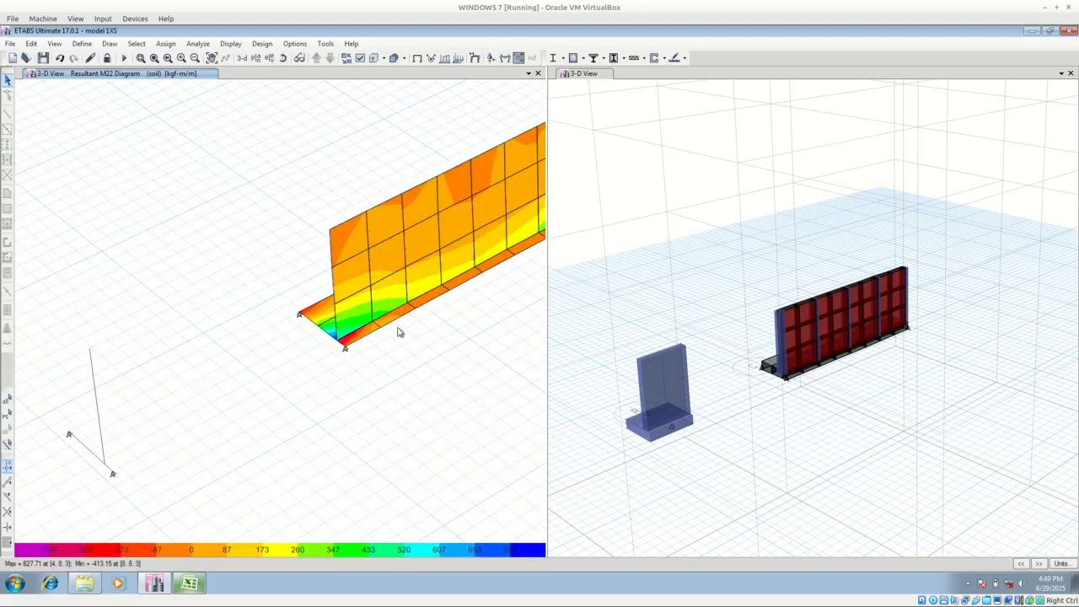
{"action": "scroll", "coordinate": [399, 332], "scroll_direction": "down", "scroll_amount": 2}
{"action": "middle_click_drag", "start_coordinate": [404, 340], "coordinate": [334, 341]}
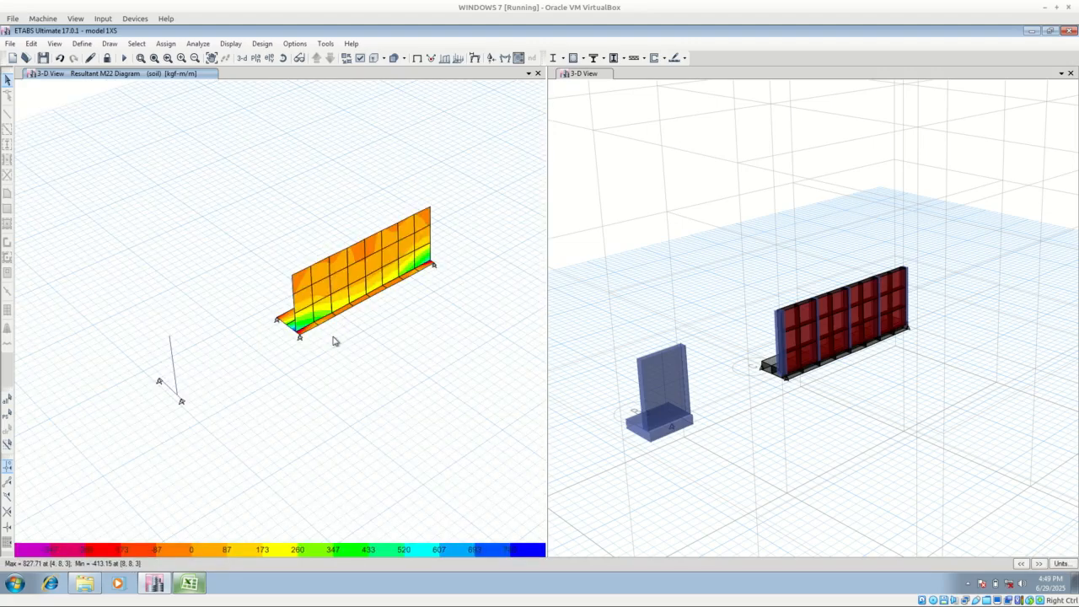